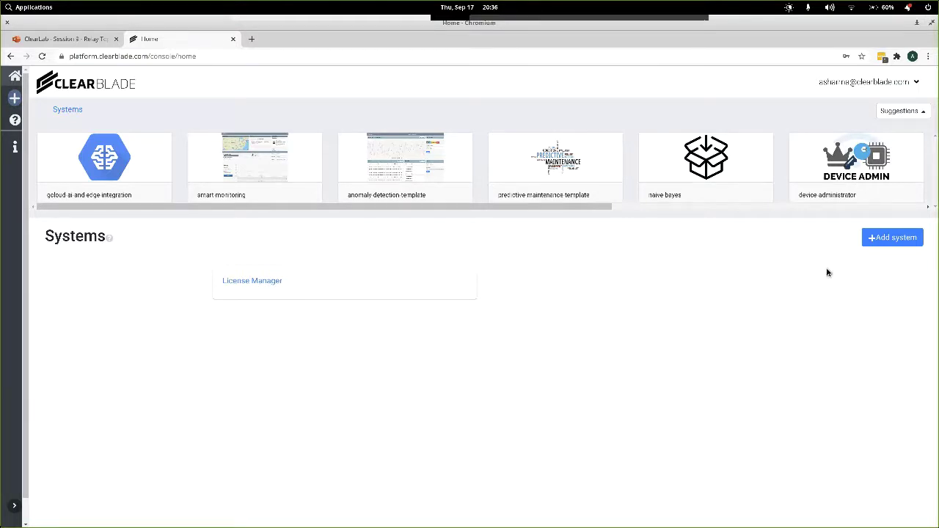
Add a new system by importing CompletedSystem-Session8.zip from the Downloads folder.
click(890, 245)
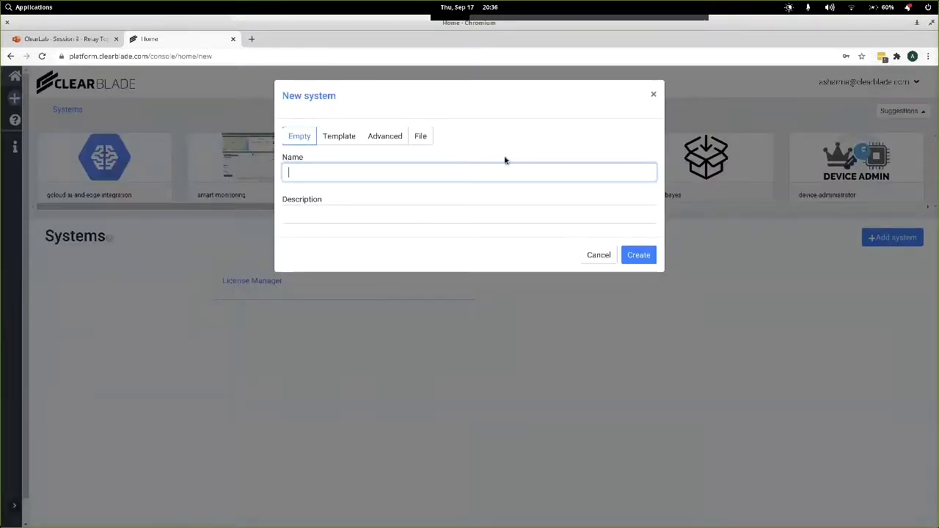
click(422, 138)
click(475, 188)
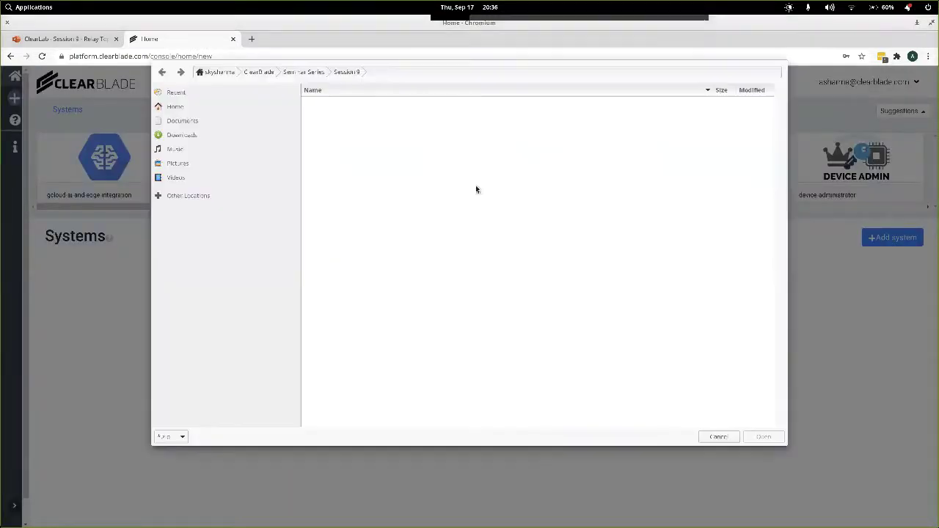
click(189, 134)
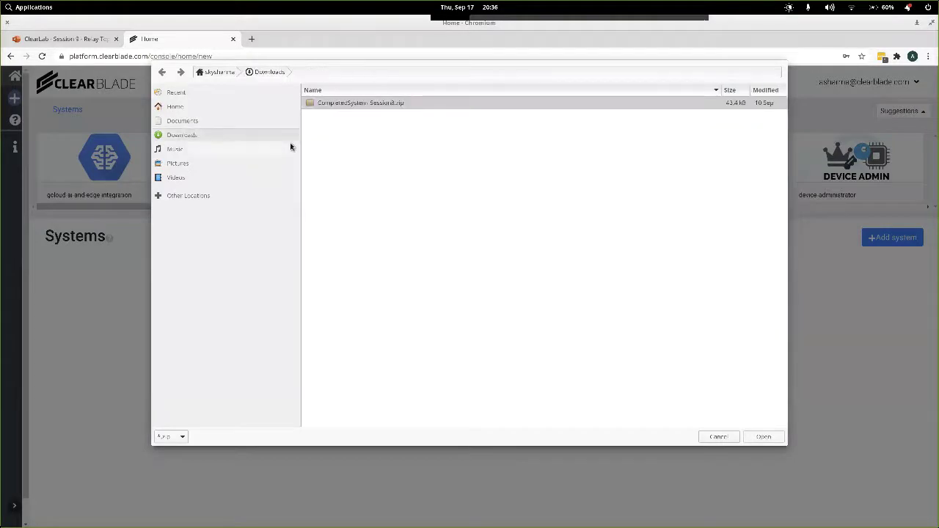
double_click(367, 103)
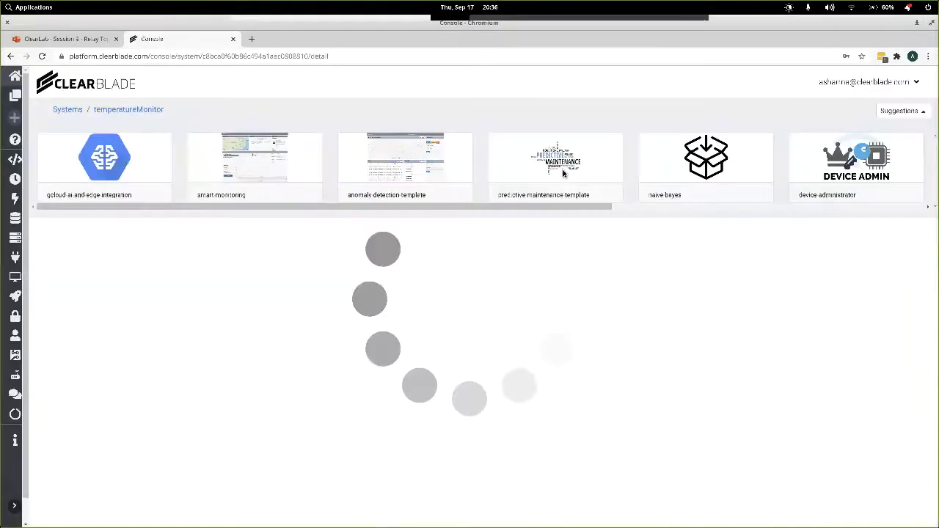
Replace the user's password in Users settings and dismiss the browser's save-password prompts.
click(14, 335)
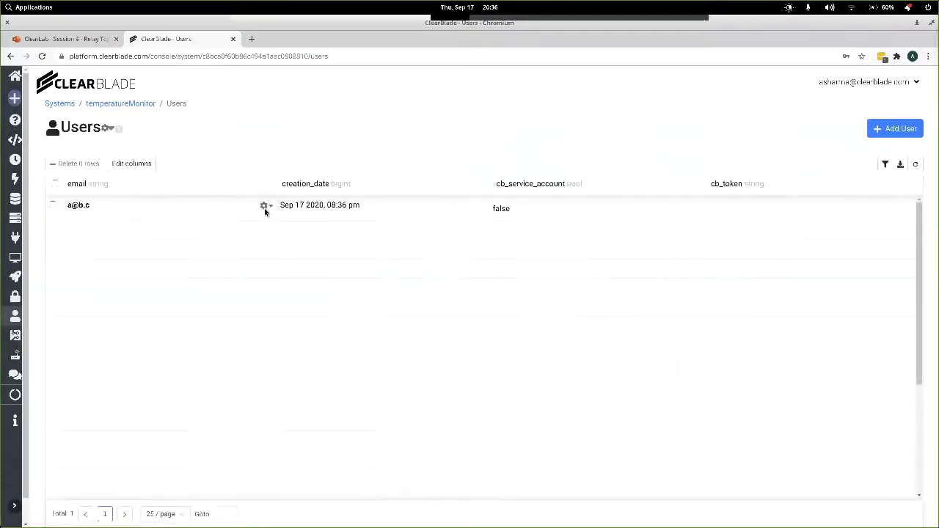
click(264, 206)
click(300, 224)
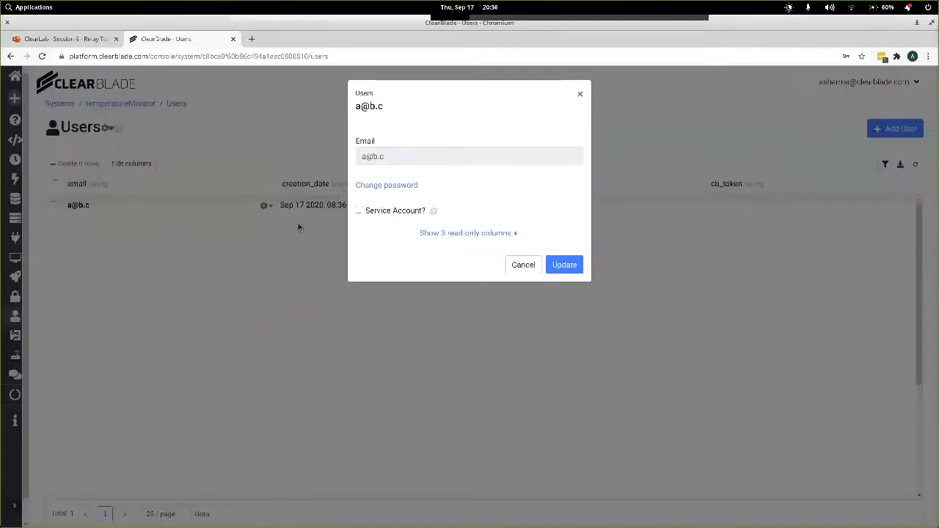
click(382, 186)
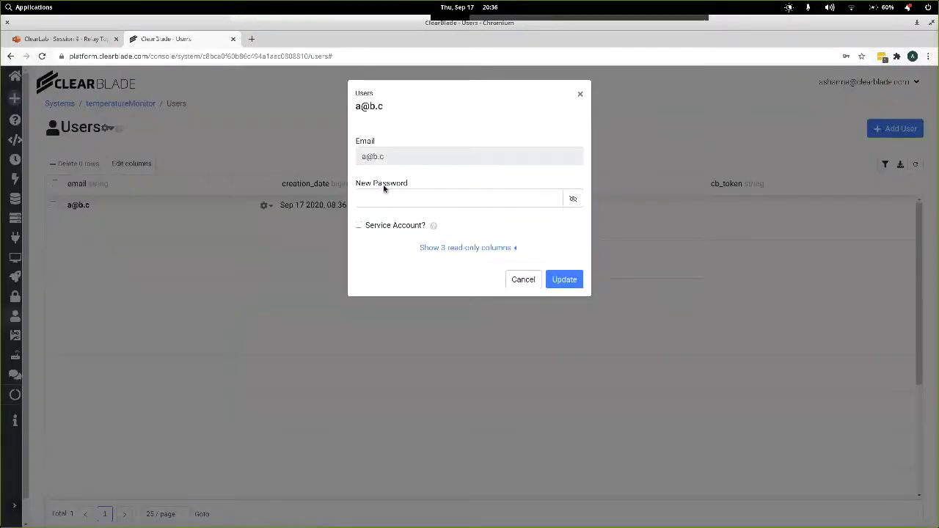
double_click(425, 199)
text(p)
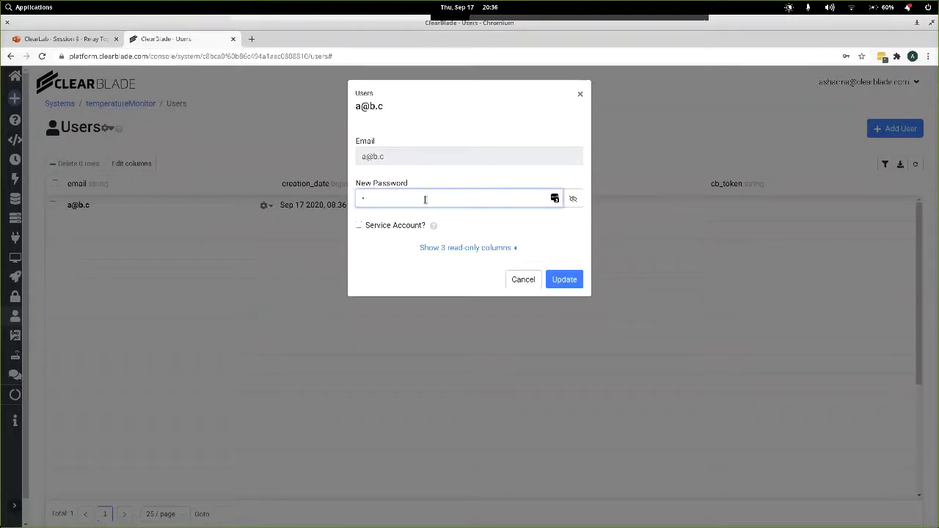
text(ass)
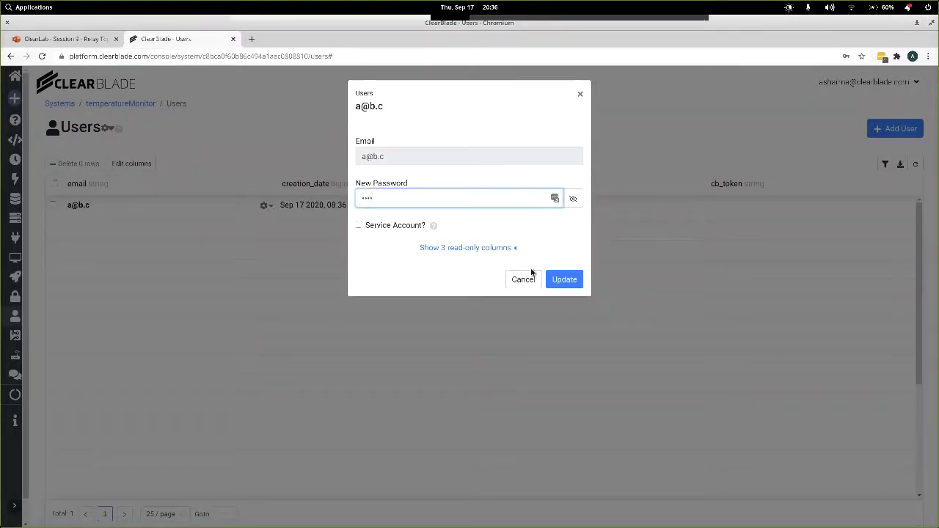
click(565, 281)
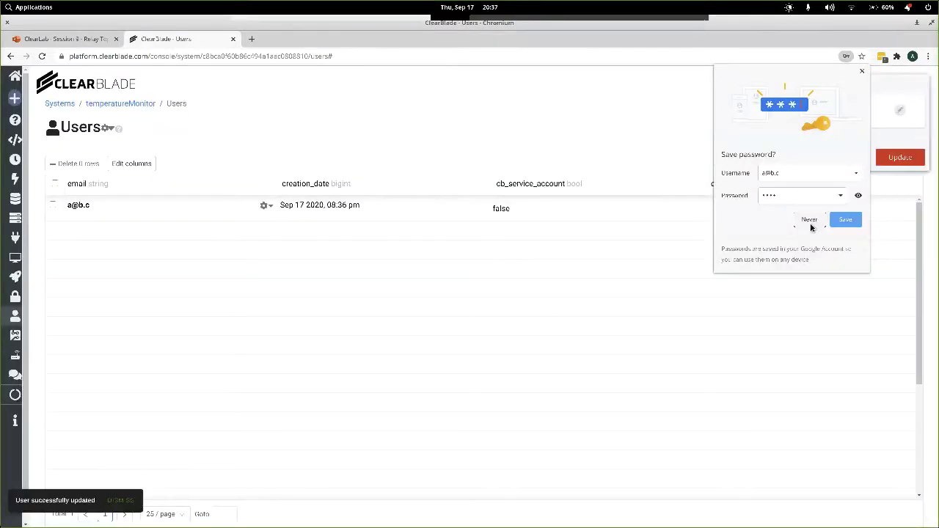
click(810, 224)
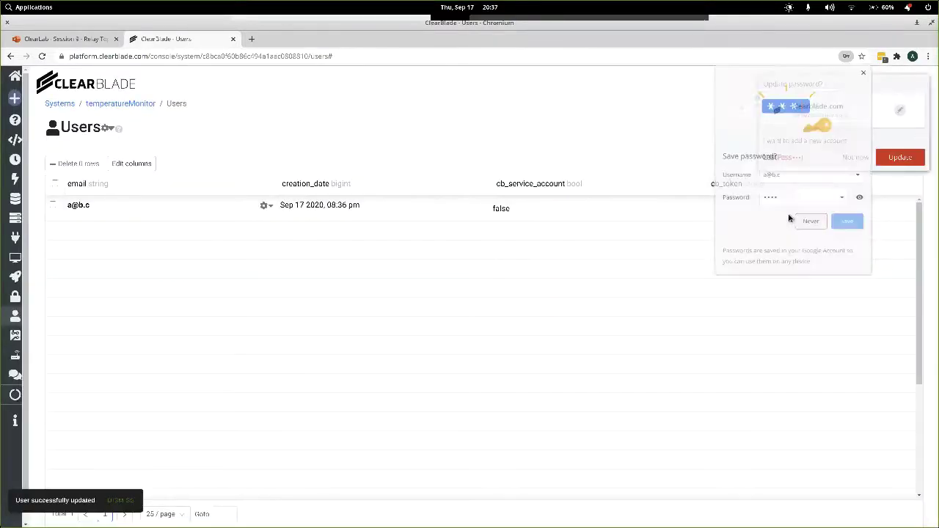
click(855, 157)
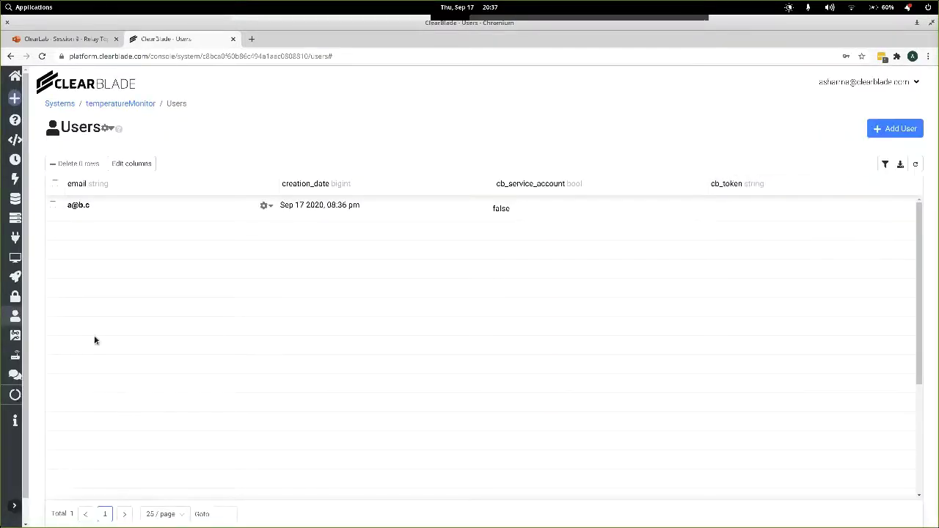
Replace device-1's active key with the chosen key and save it.
click(15, 336)
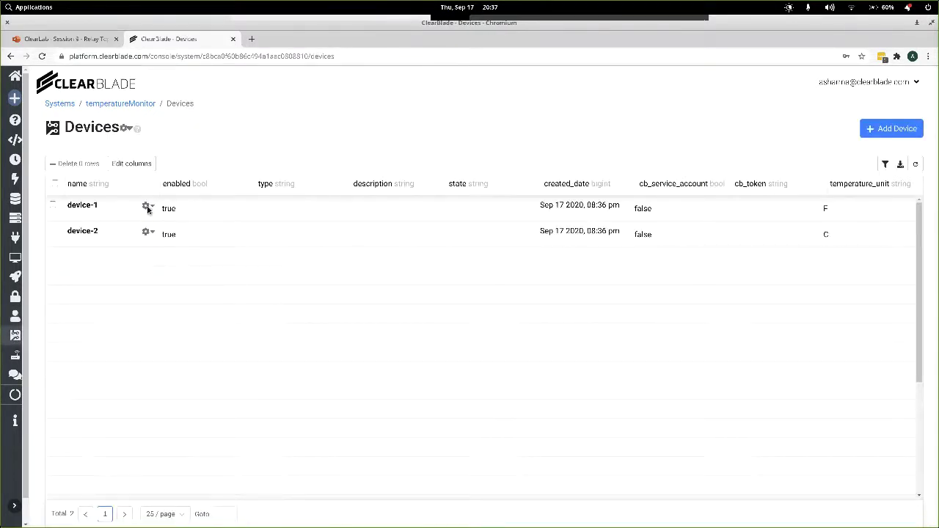
click(146, 207)
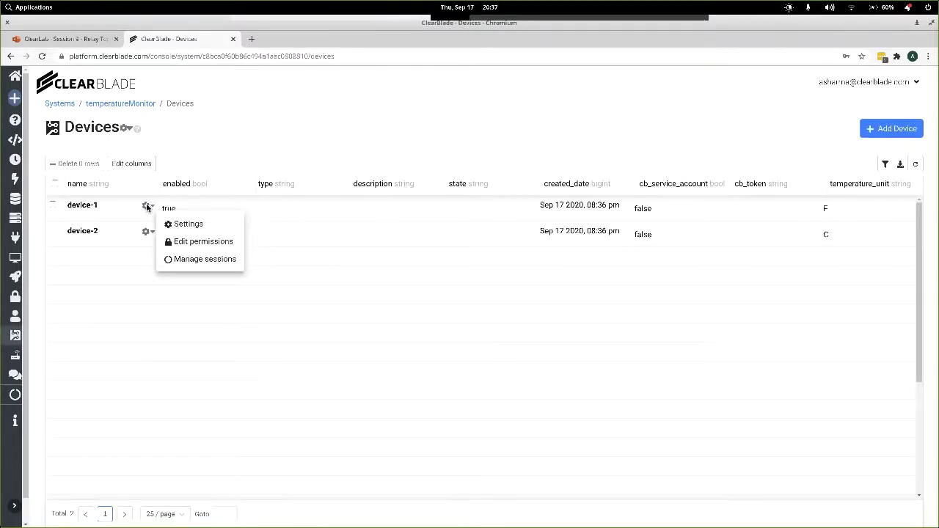
click(184, 226)
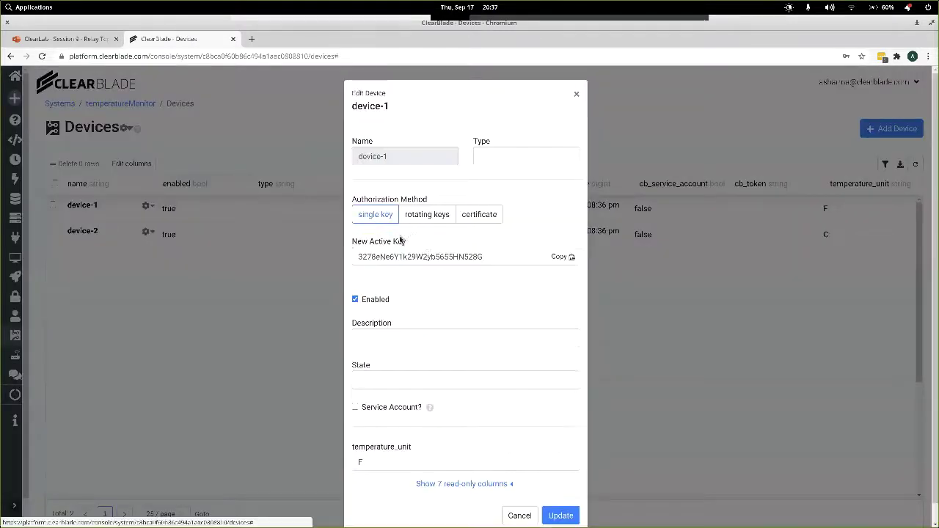
double_click(425, 256)
text(abc123)
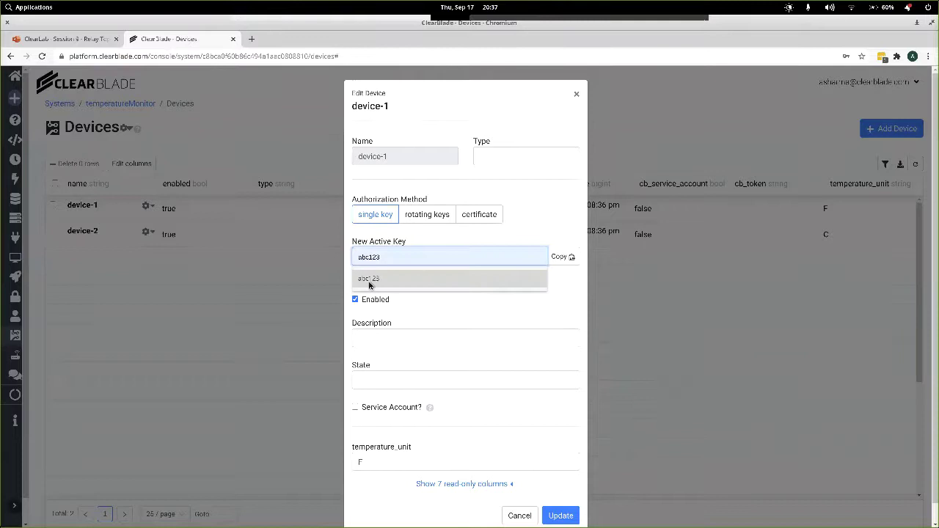
click(371, 279)
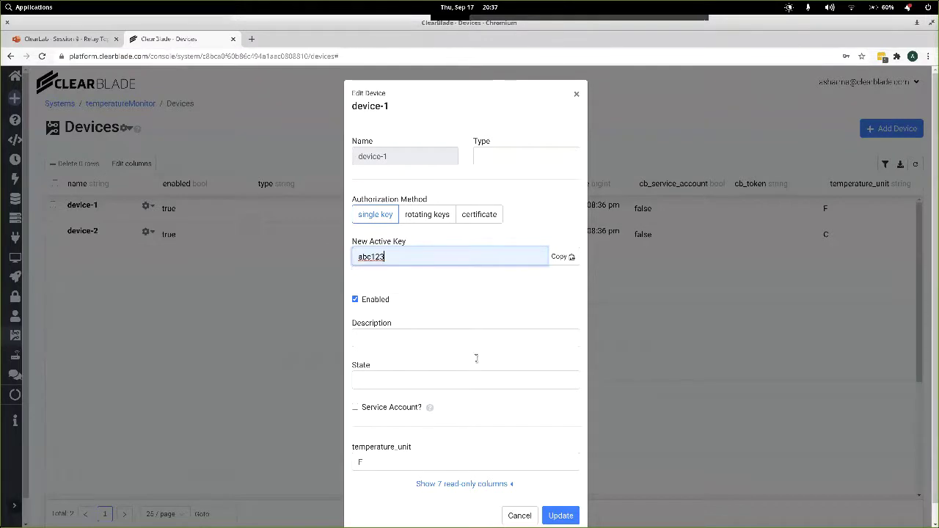
click(562, 515)
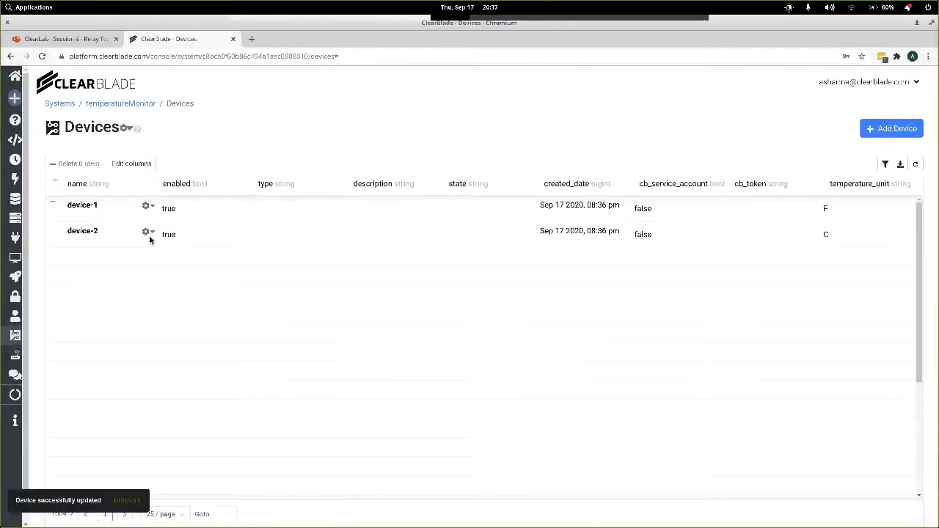
Give device-2 the same new active key and save it.
click(148, 233)
click(190, 249)
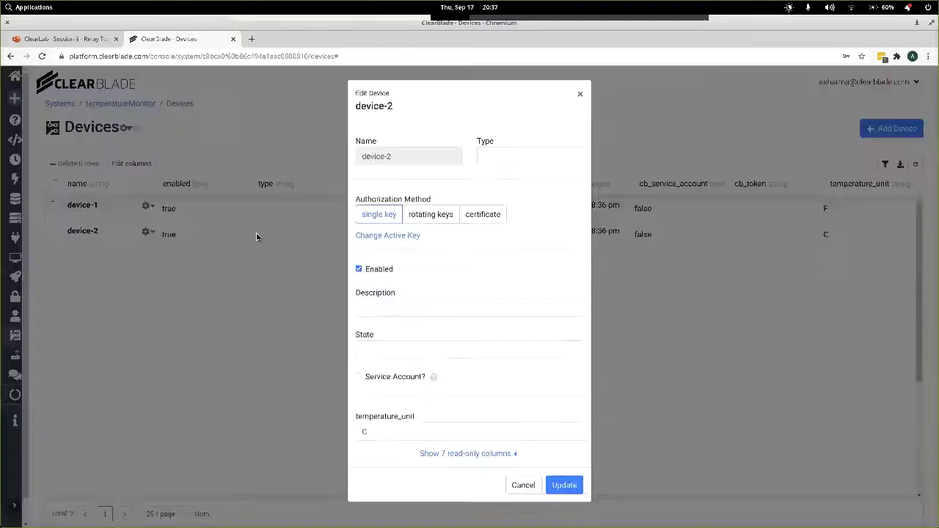
click(384, 235)
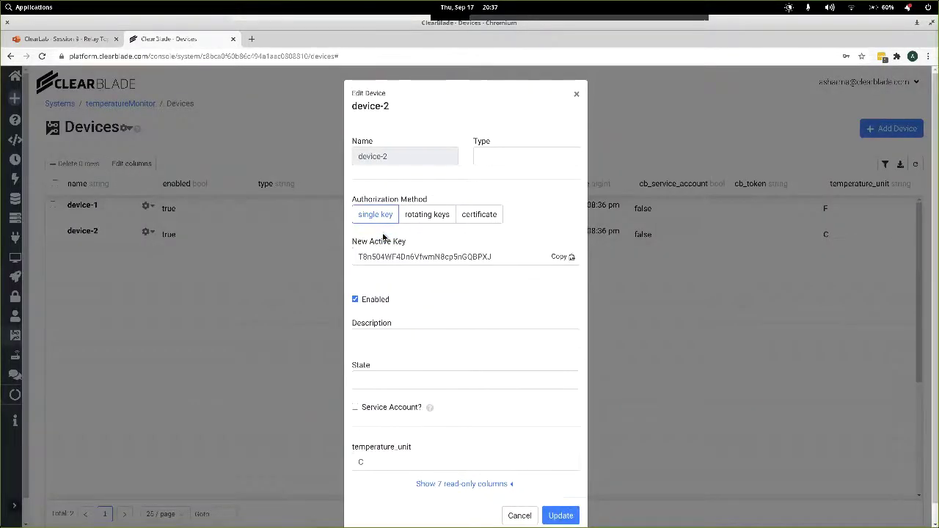
double_click(419, 256)
text(abc123)
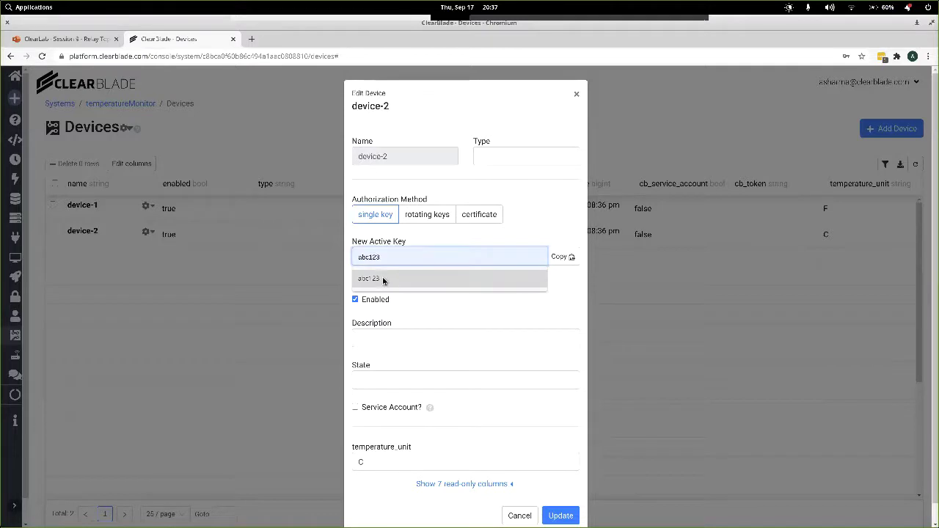
click(383, 279)
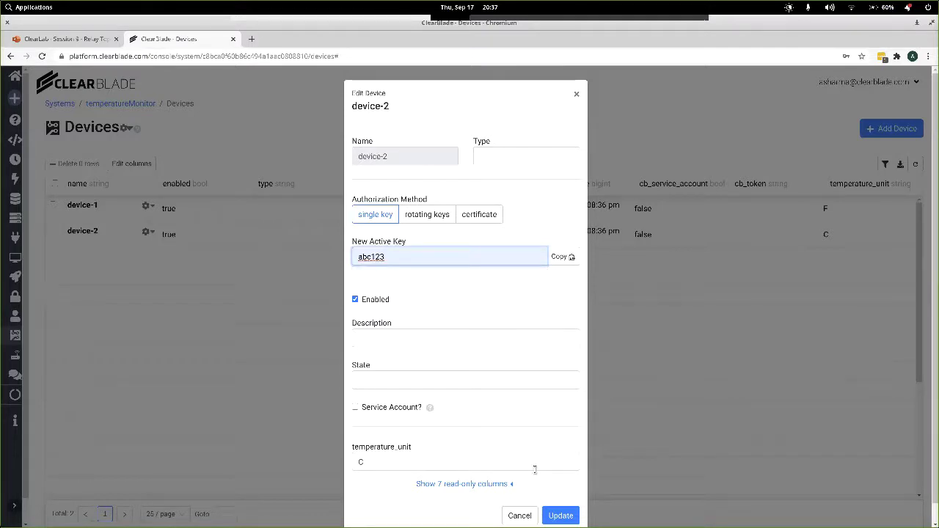
click(562, 517)
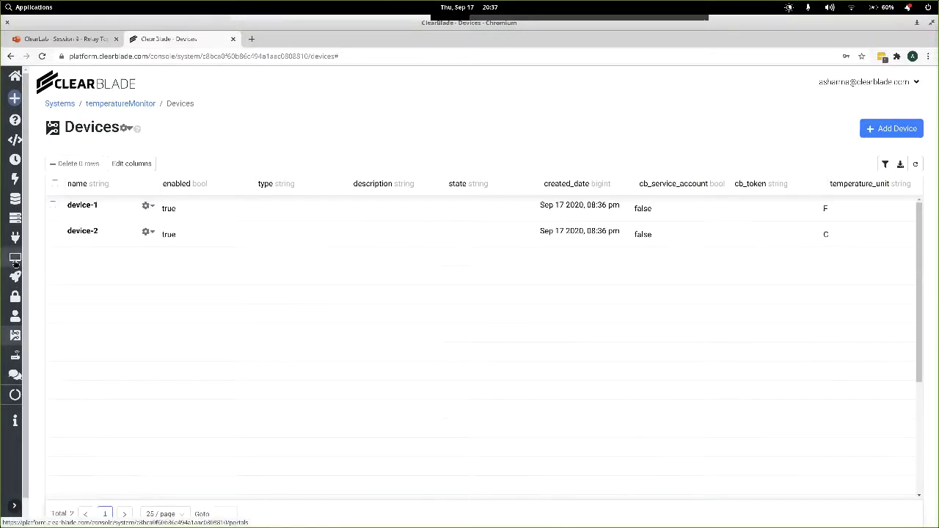
Open temperatureMonitorPortal from Portals and log in with the user's e-mail and password.
click(15, 261)
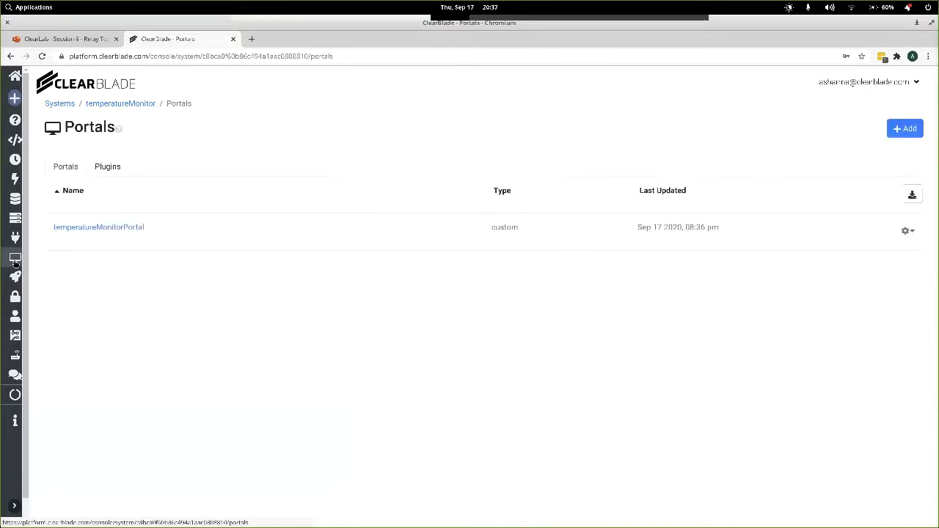
click(98, 229)
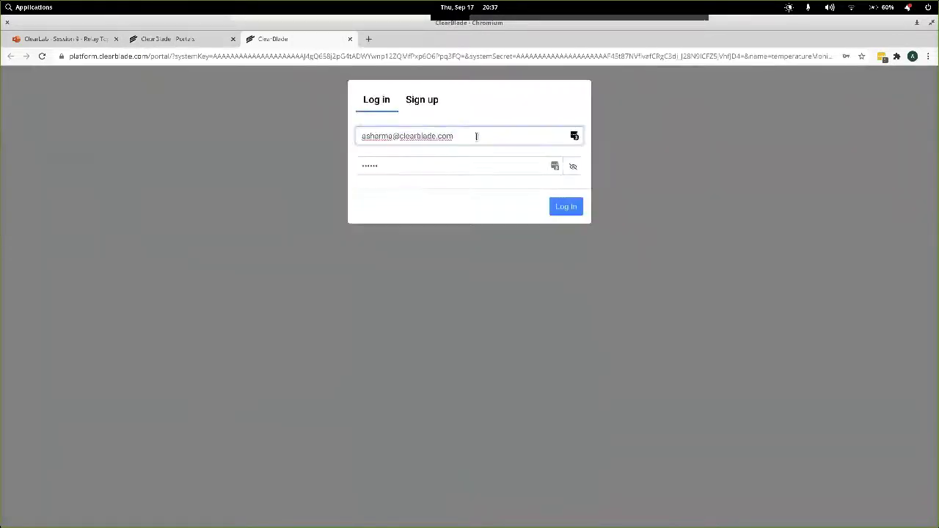
triple_click(476, 136)
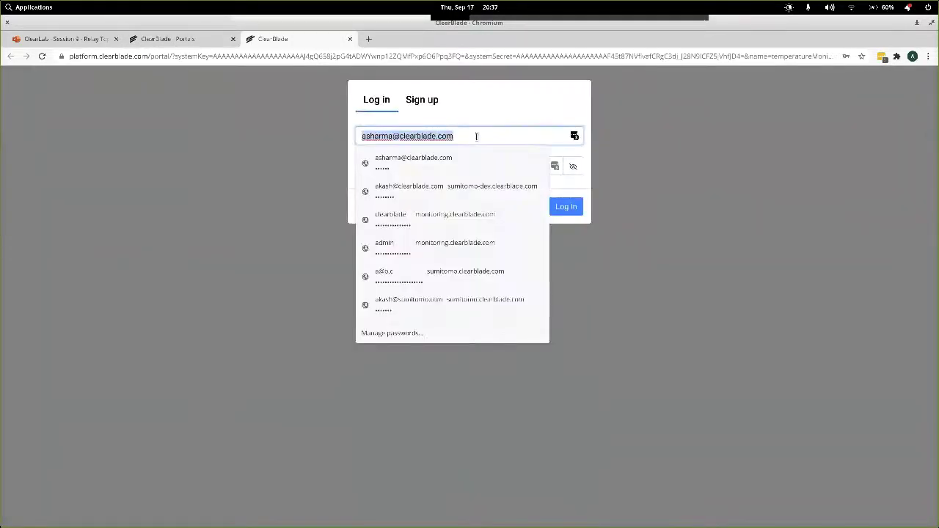
text(a@b.c)
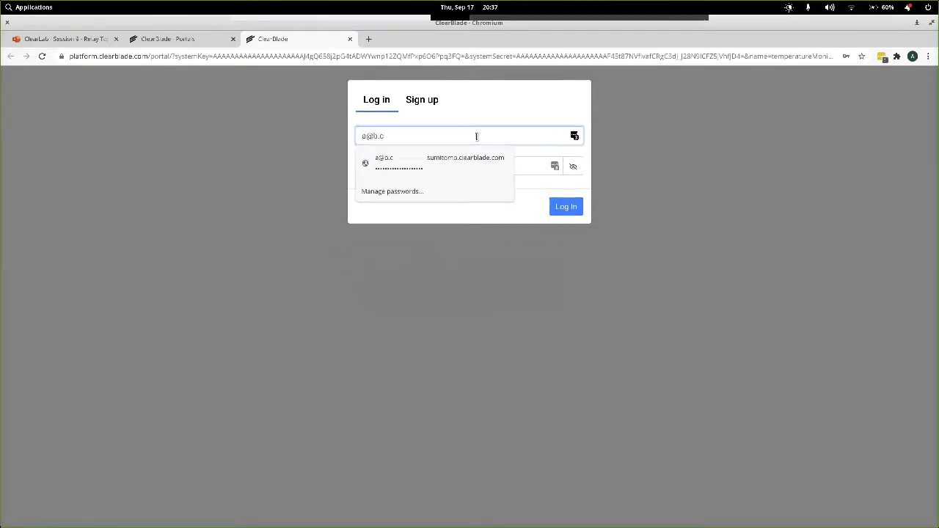
key(Tab)
text(a)
key(BackSpace)
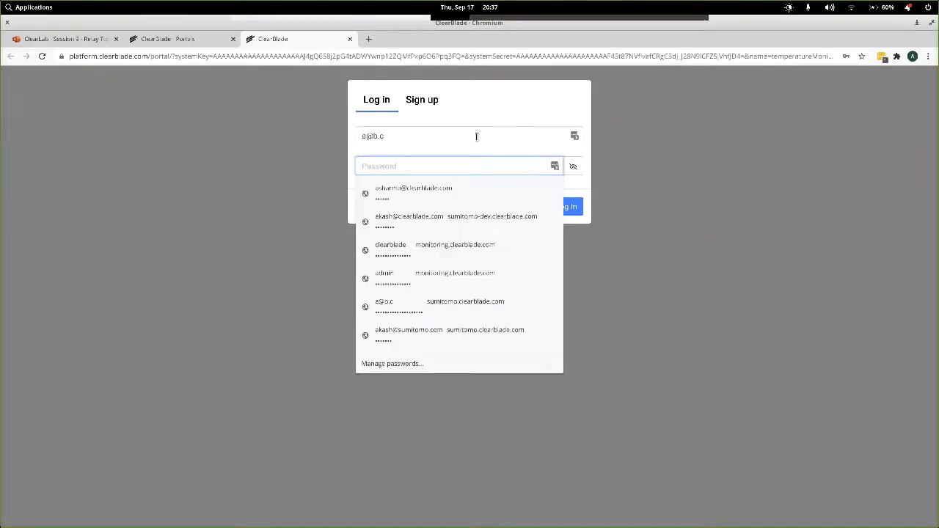
text(abcd)
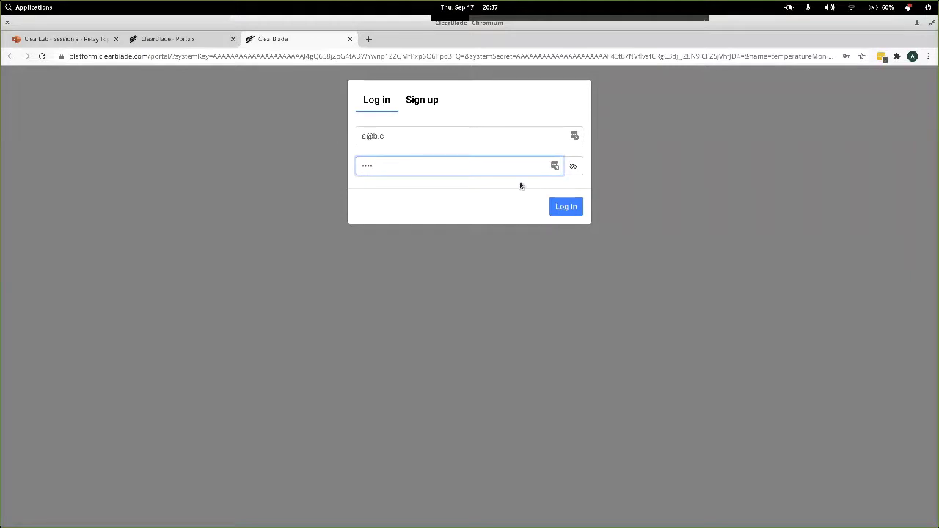
click(561, 207)
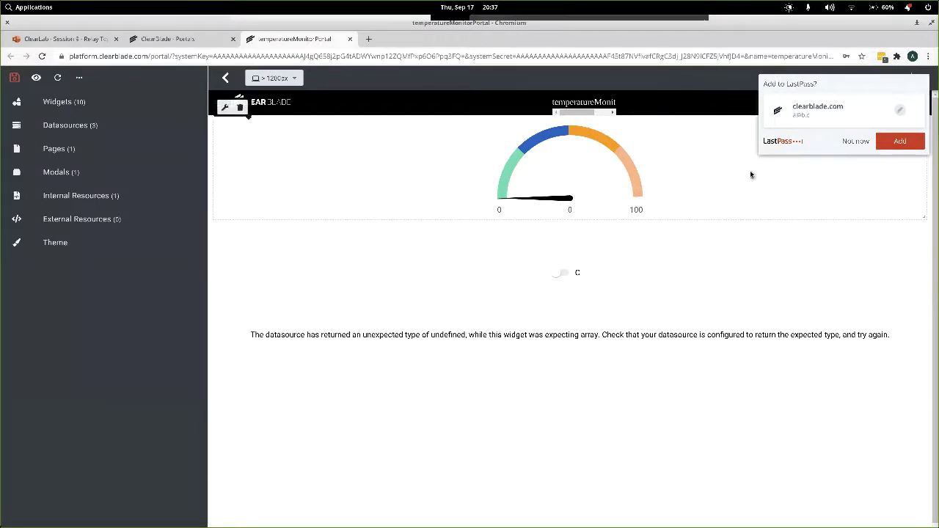
Dismiss the LastPass prompt and open the > 1200px screen-size dropdown.
click(853, 140)
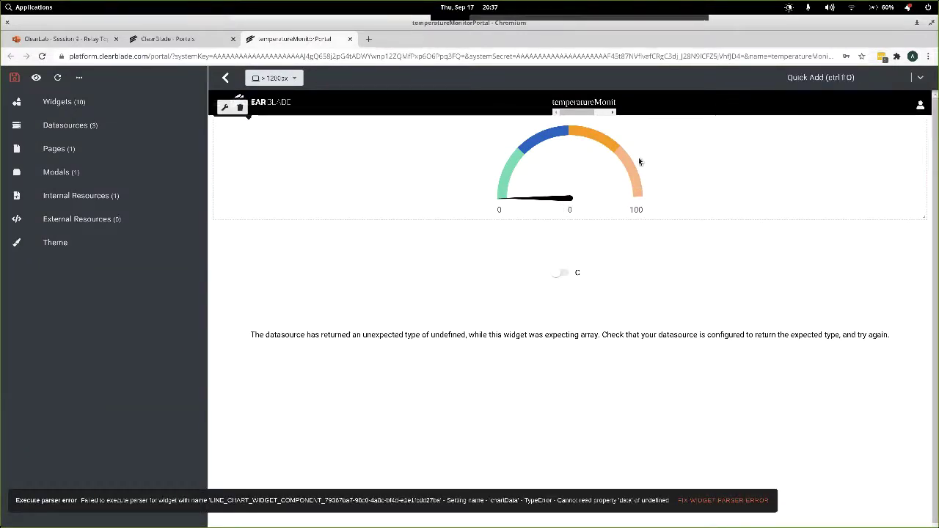
click(299, 78)
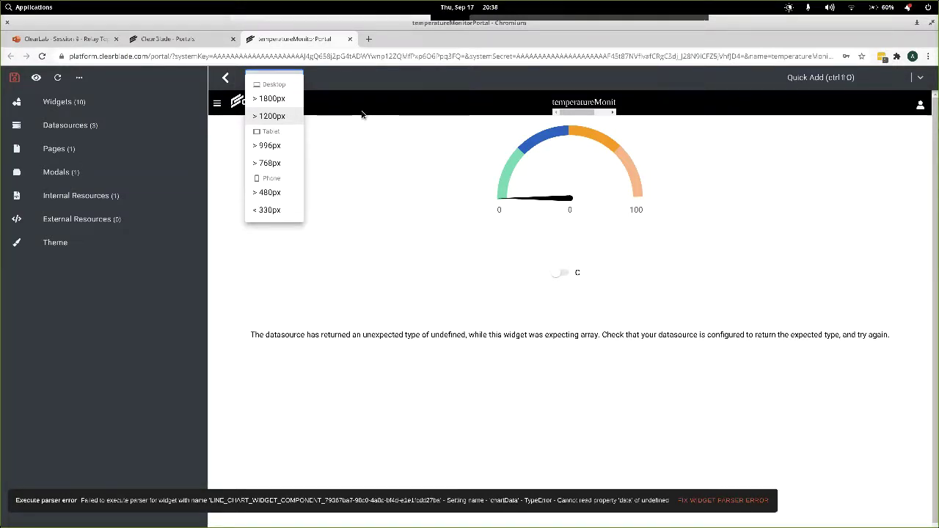
Switch to the >768px tablet layout, save the portal, and preview it.
click(14, 78)
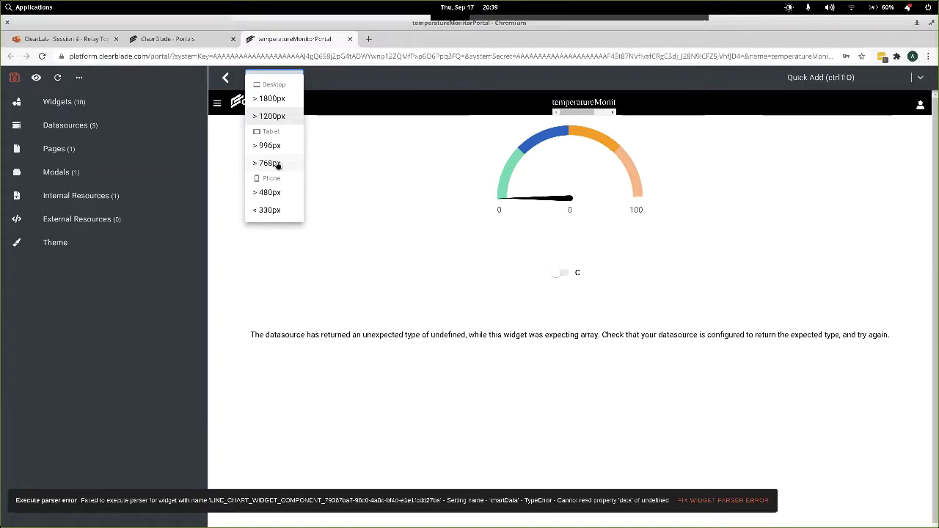
click(268, 163)
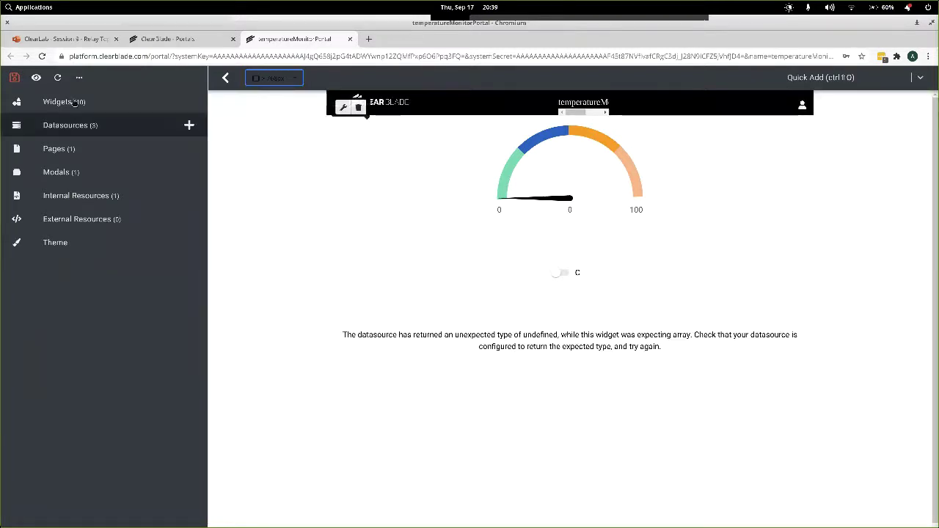
click(14, 77)
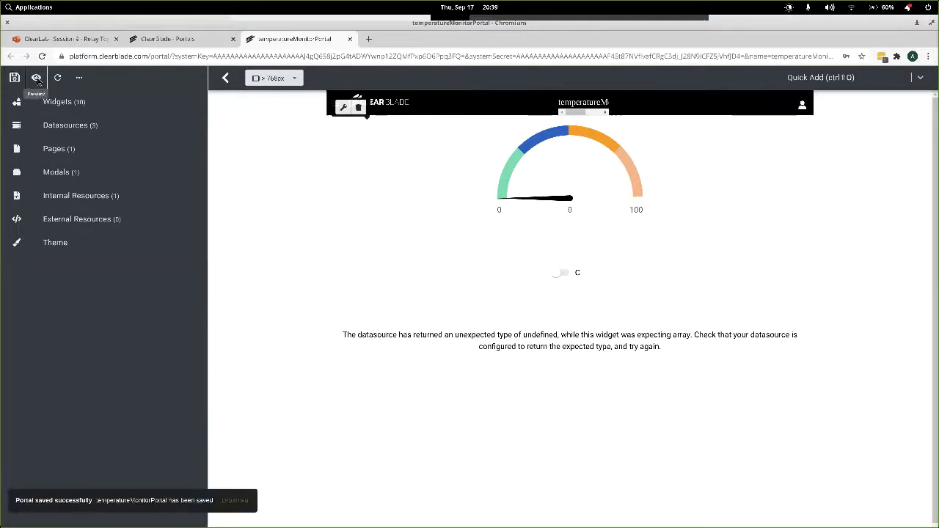
click(36, 78)
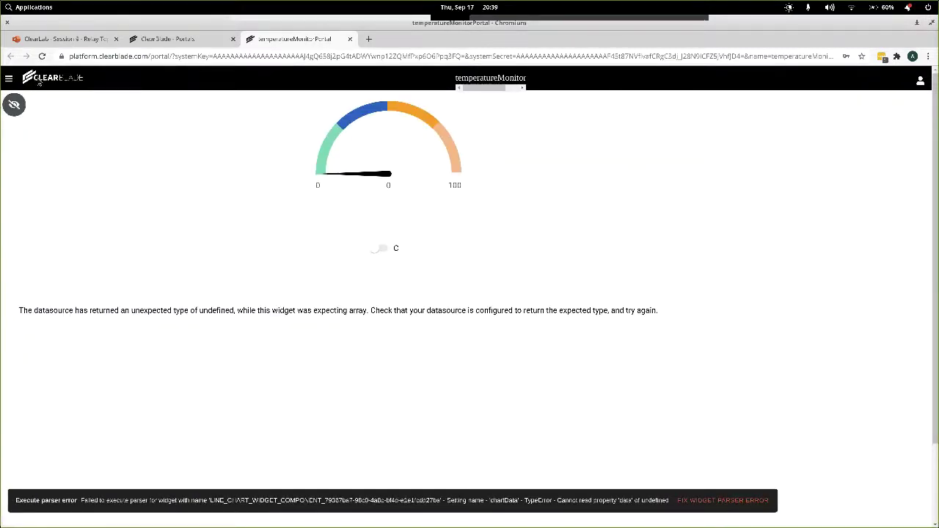
Tile the browser beside the terminal, re-maximize it, and return to edit mode.
key(super+t)
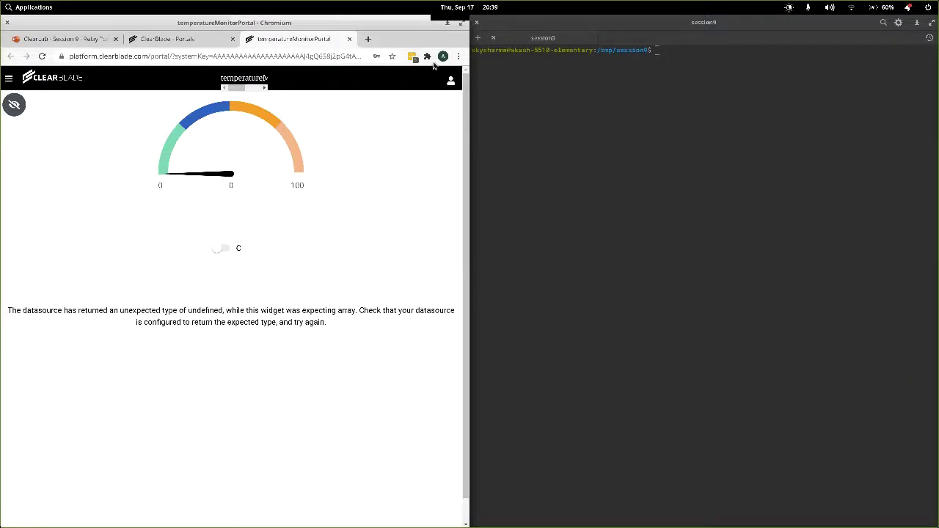
click(460, 22)
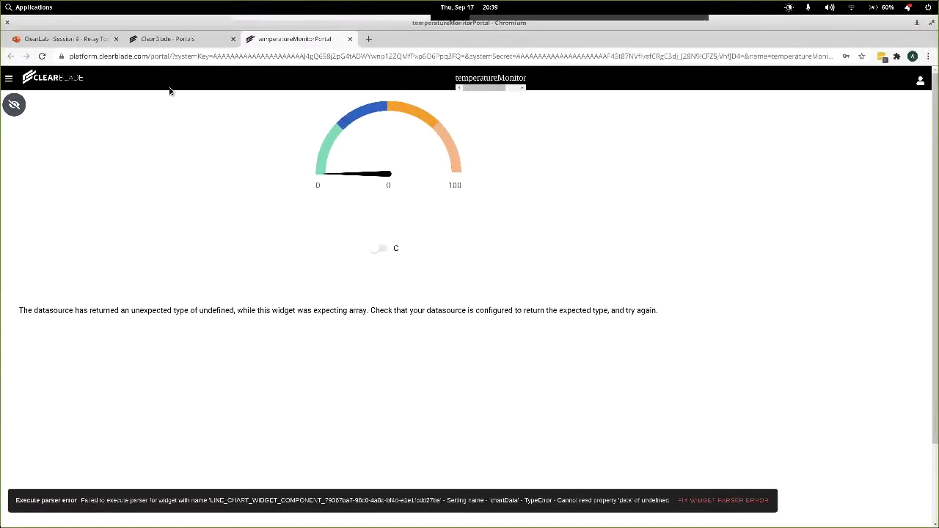
click(14, 104)
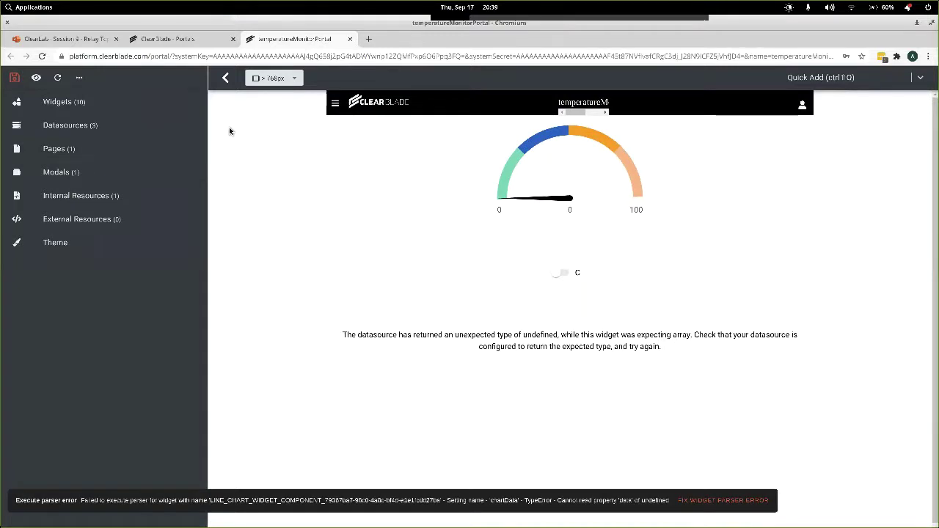
Shrink the chart widget, then add a Toggle widget and shrink it to a strip.
mouse_move(534, 289)
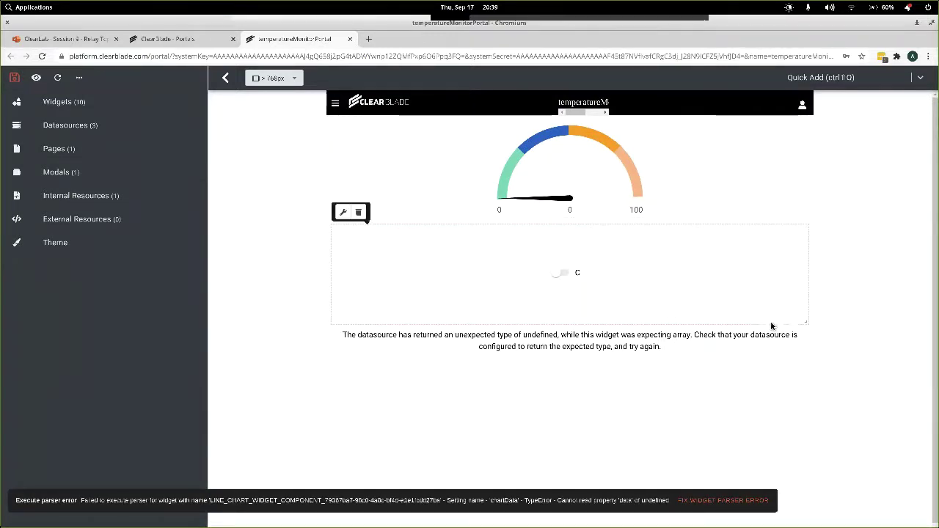
drag(803, 320, 795, 245)
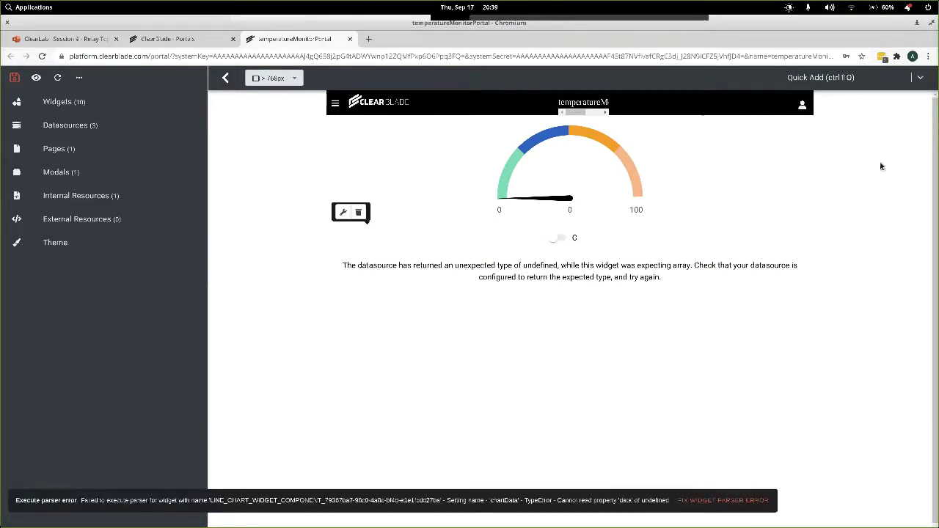
click(921, 77)
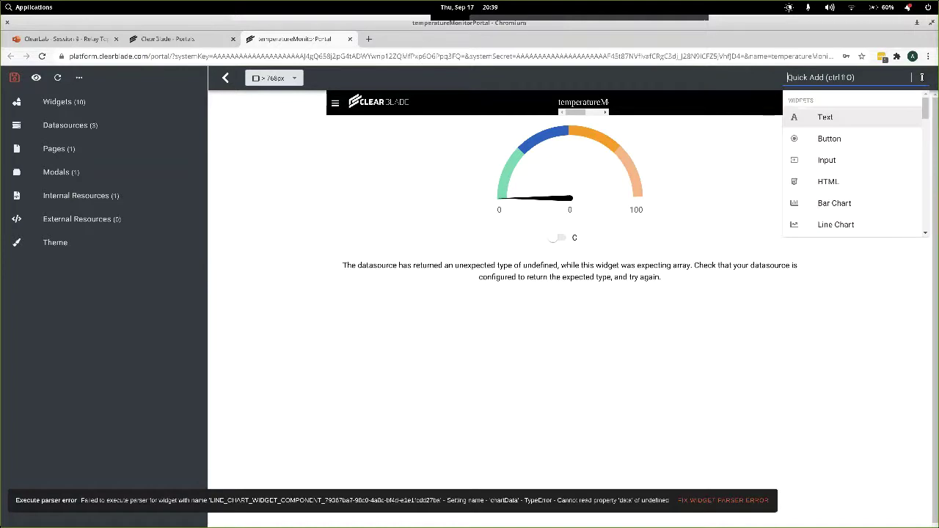
scroll(881, 179, down, 1)
scroll(868, 178, down, 3)
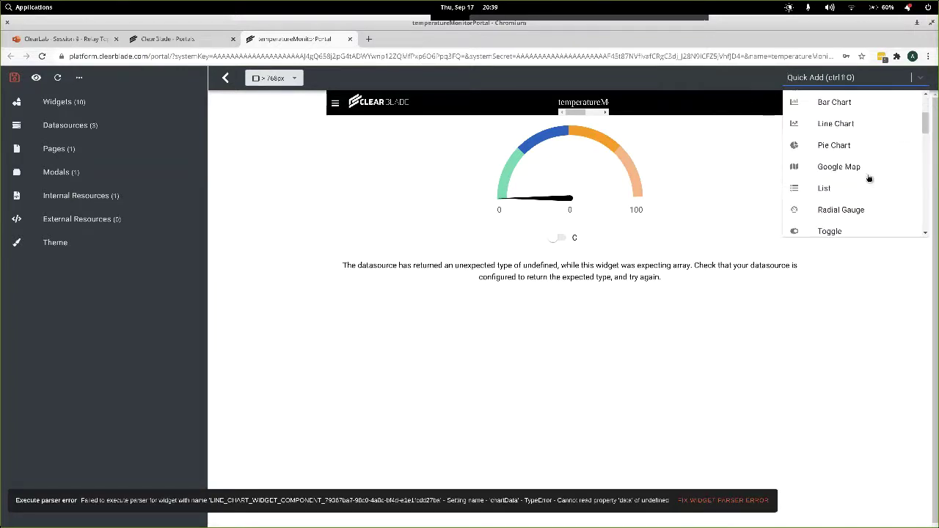
click(845, 175)
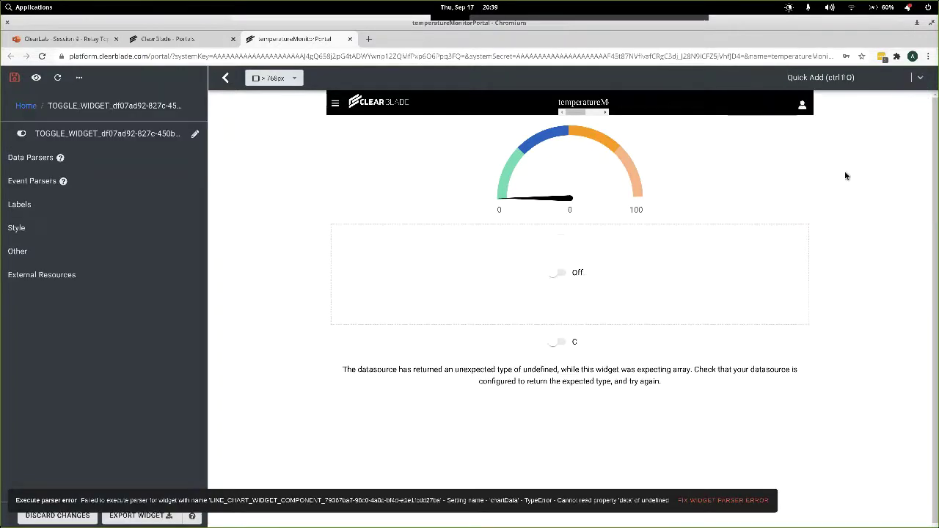
drag(802, 317, 800, 248)
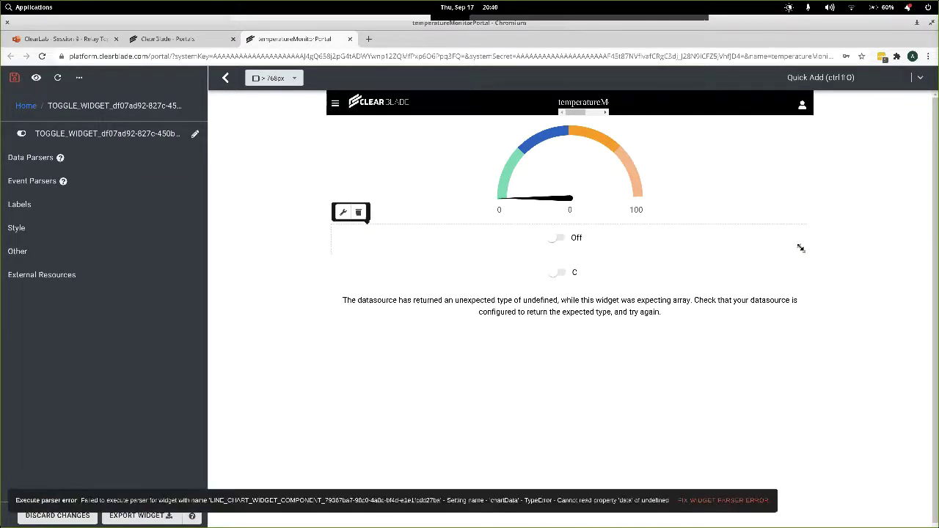
Add a Hello text widget, move it and the toggle below the error, and save.
click(921, 77)
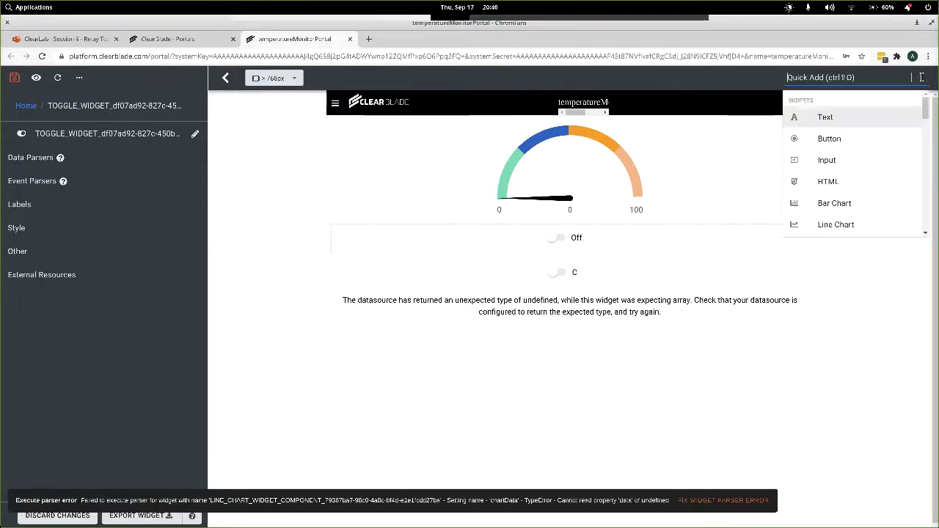
click(857, 112)
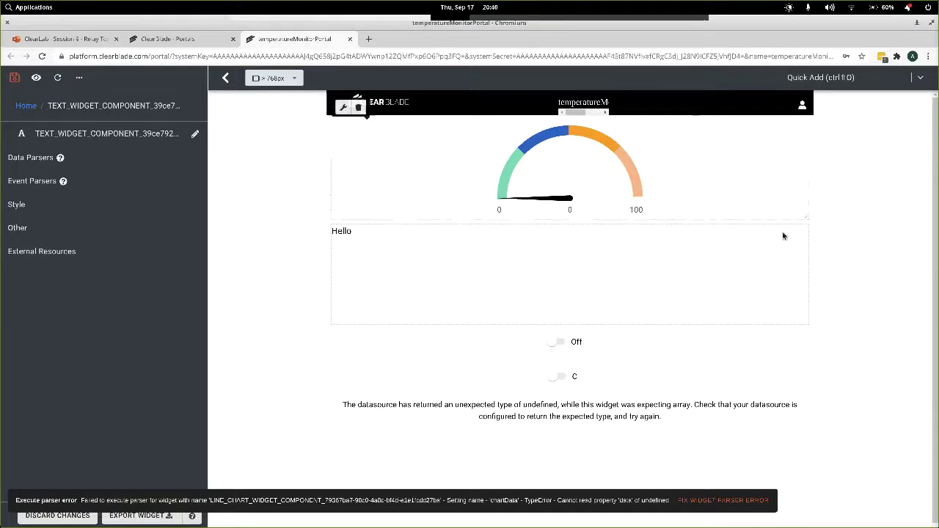
mouse_move(788, 234)
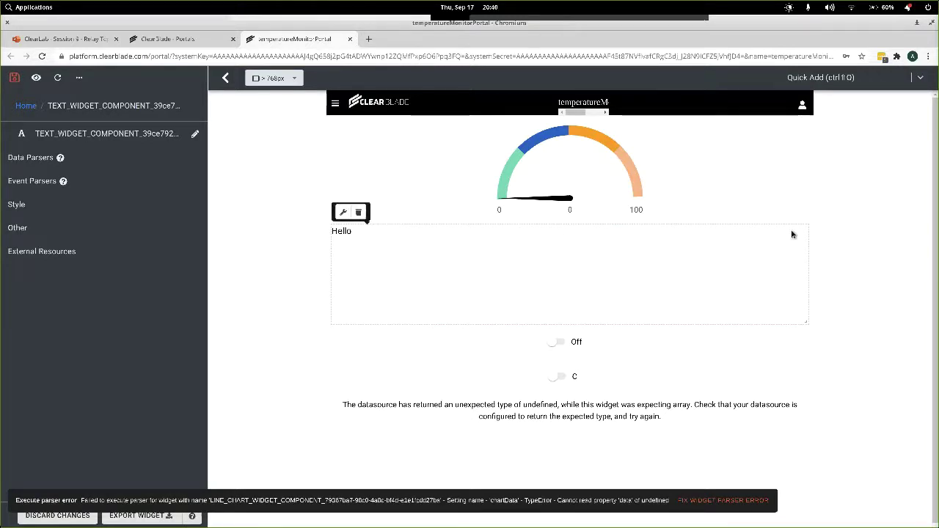
drag(793, 251, 779, 490)
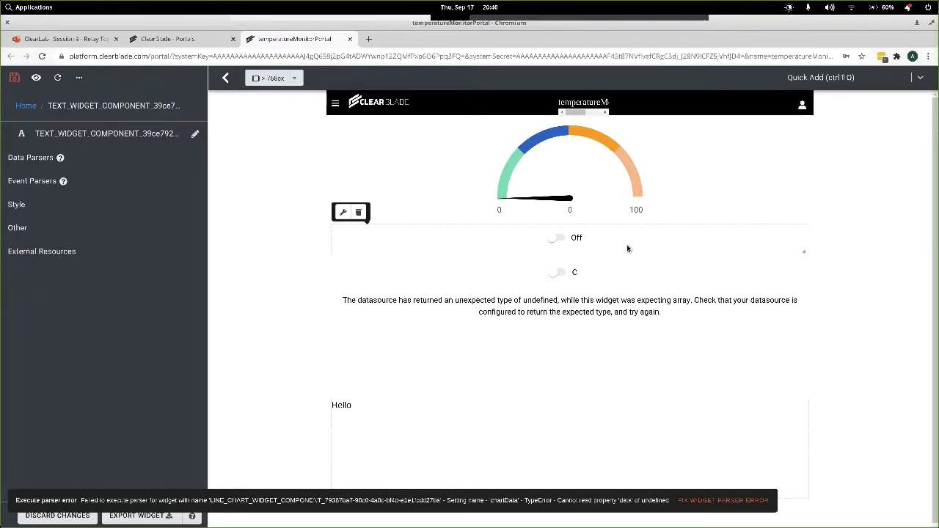
drag(627, 243, 628, 436)
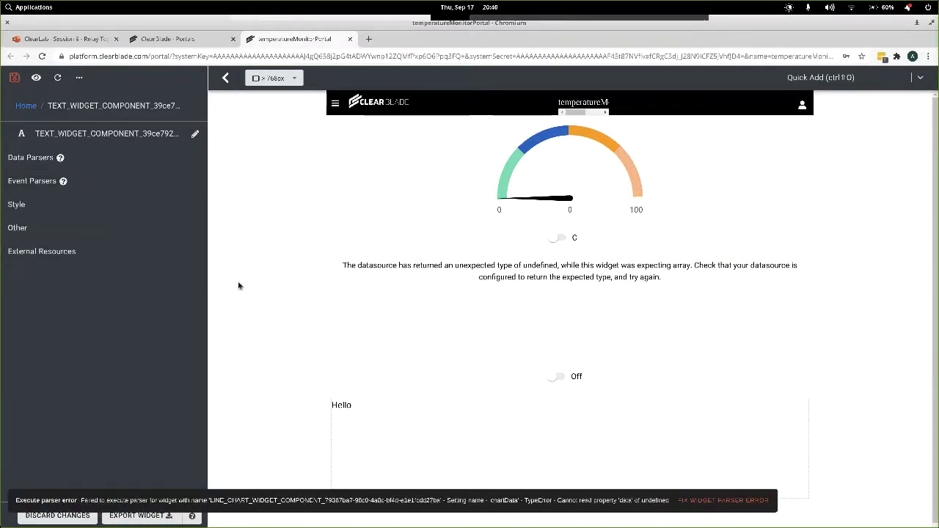
click(13, 78)
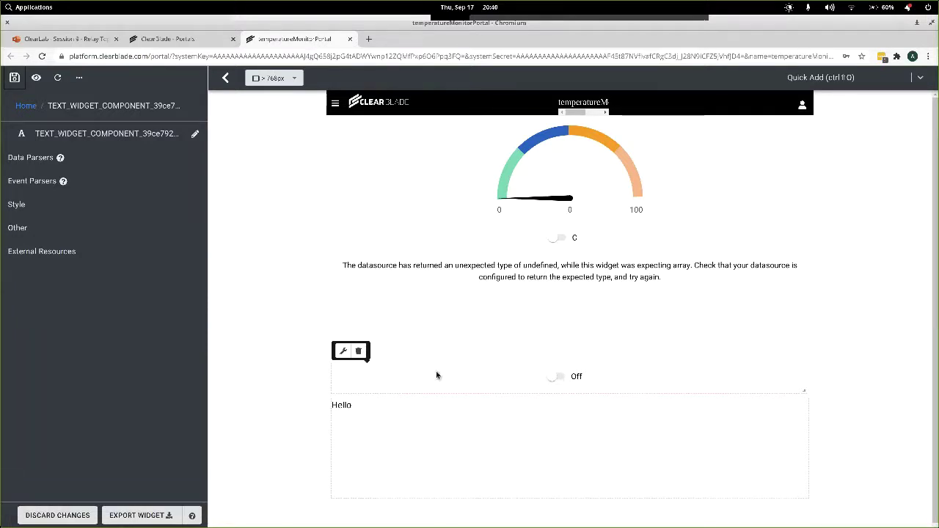
Set the toggle's Off label to raw and On label to smooth, then save.
click(343, 352)
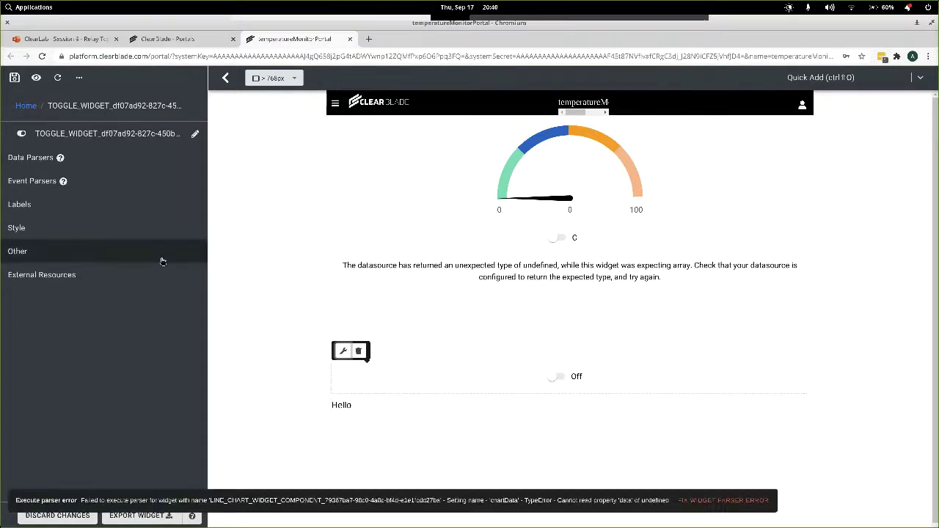
click(70, 205)
double_click(132, 250)
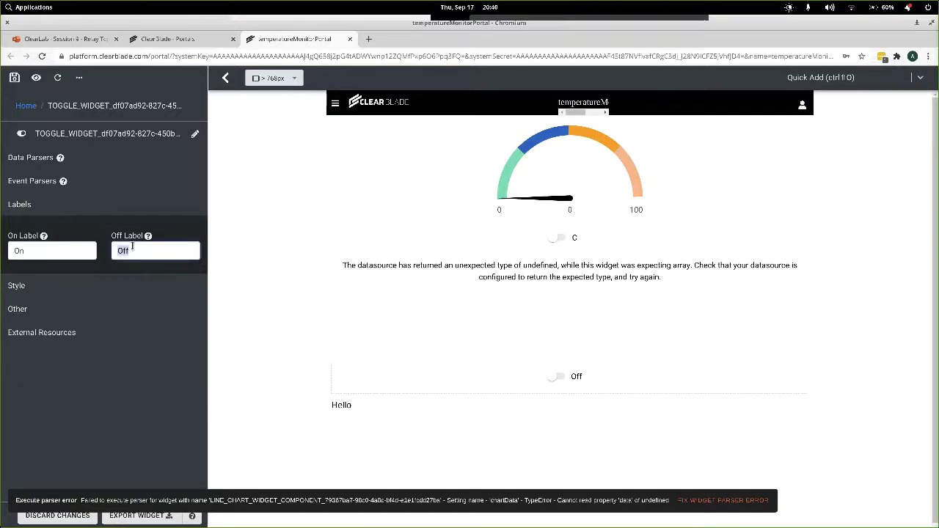
text(raw)
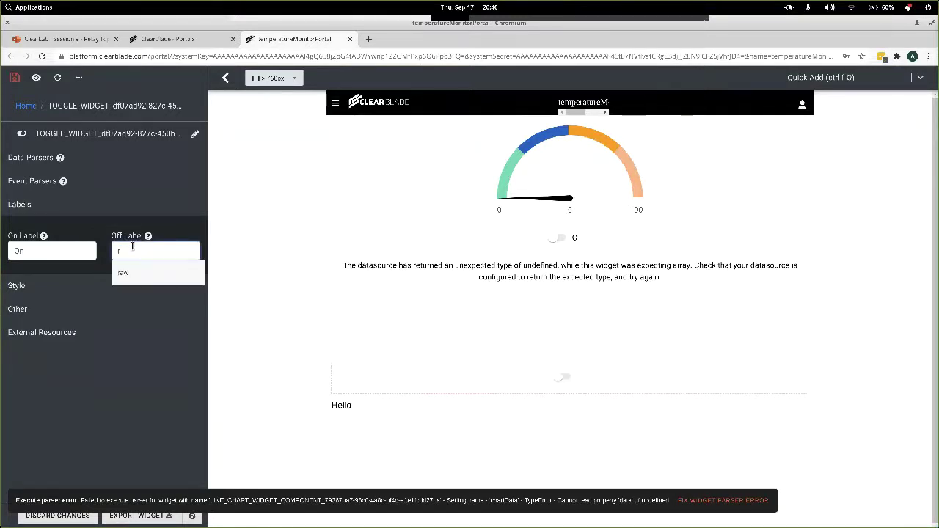
double_click(53, 247)
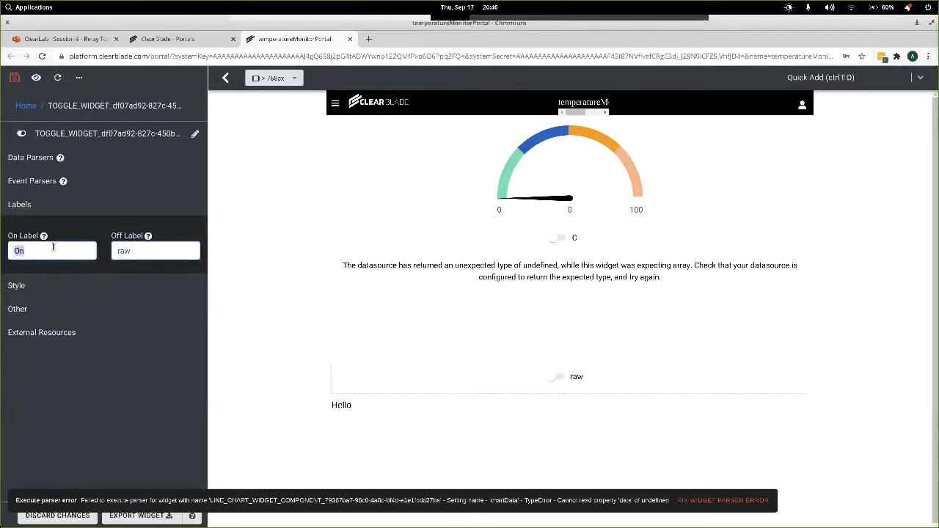
text(smooth)
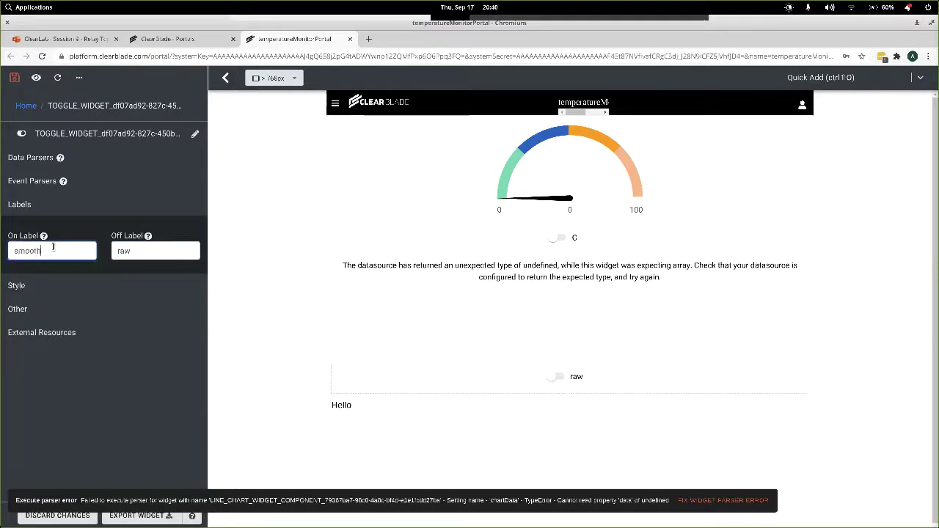
click(14, 77)
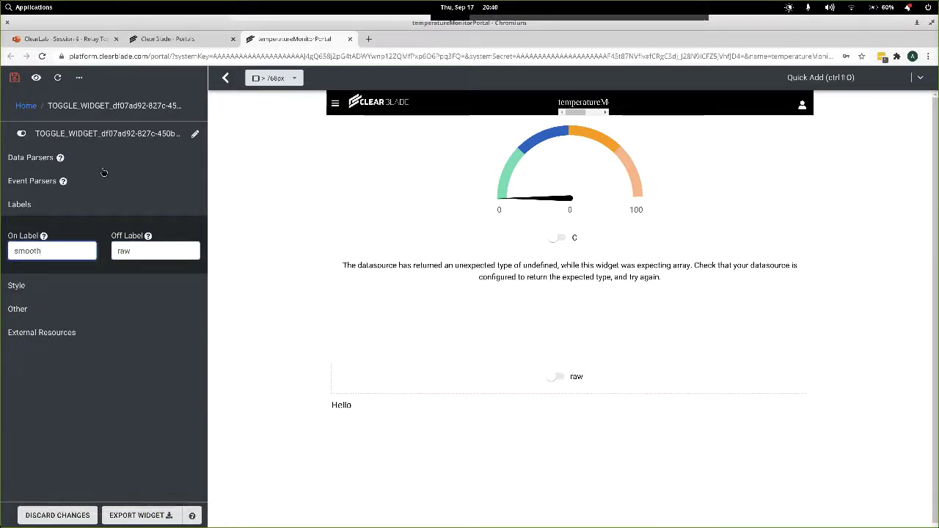
Switch the toggle back and forth between smooth and raw several times.
click(557, 377)
click(556, 377)
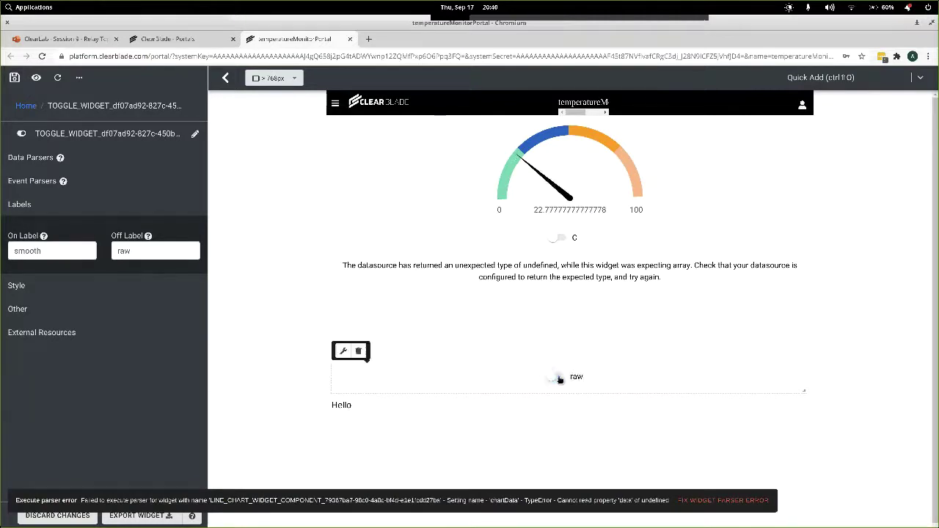
click(556, 377)
click(558, 377)
click(557, 377)
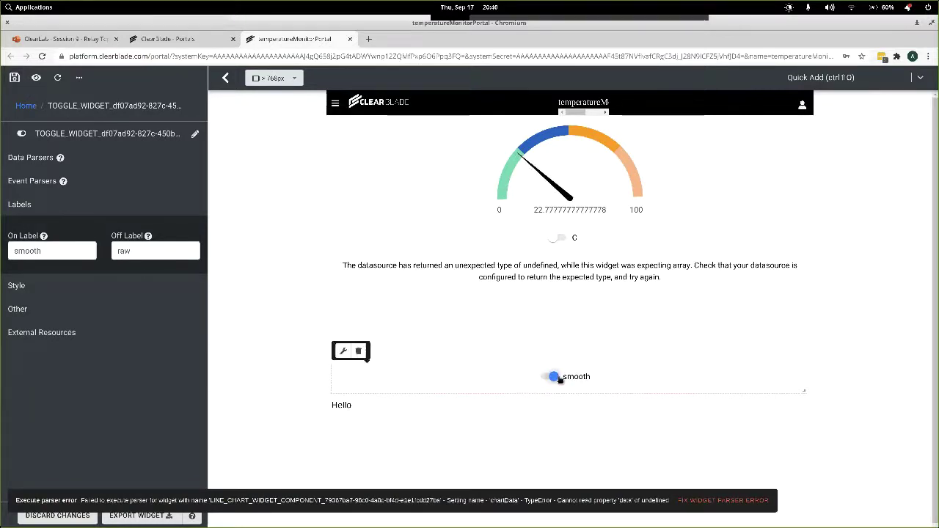
click(558, 377)
Start a new Message Topic datasource from the portal overview.
click(26, 107)
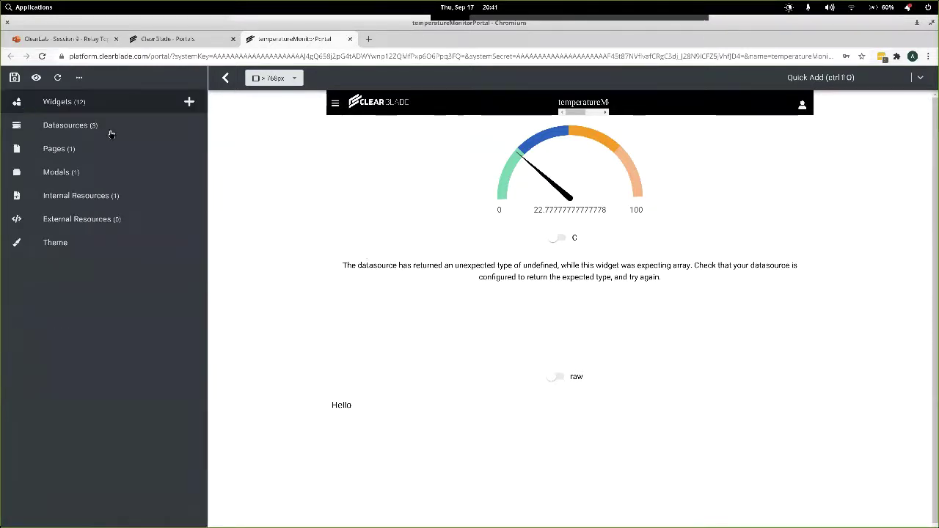
click(188, 126)
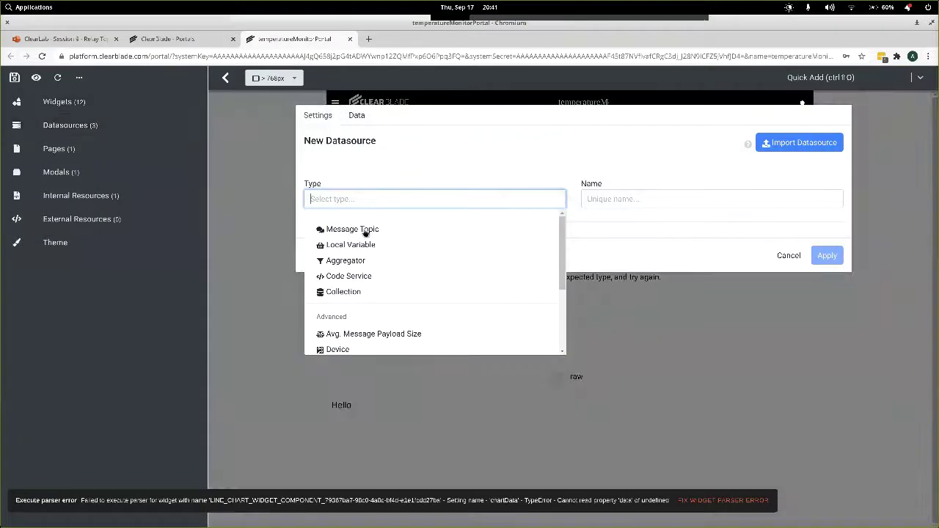
click(364, 232)
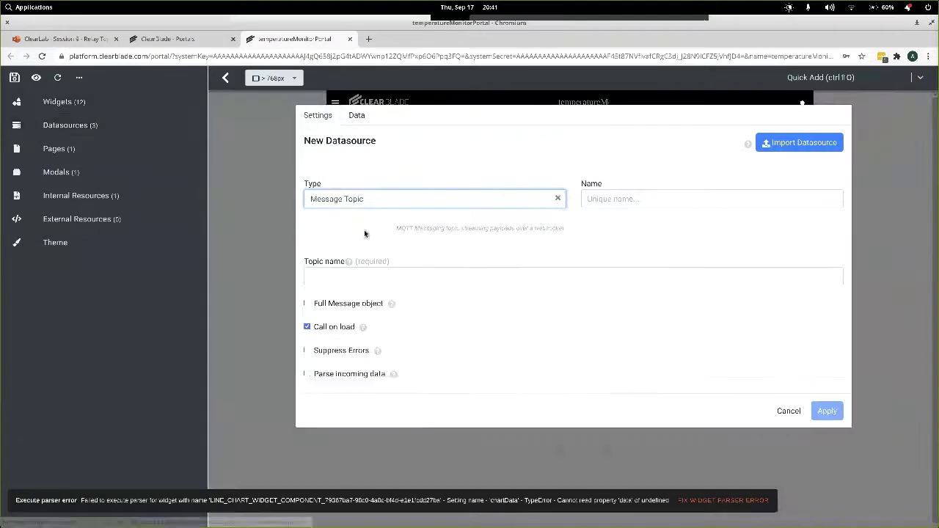
click(368, 282)
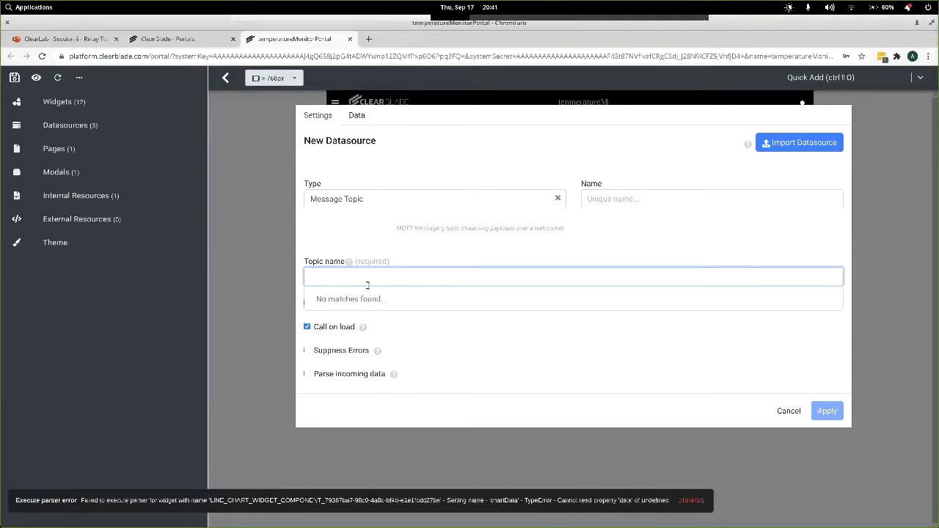
Enter topic device/requests/_edge/FirstEdge, dismiss the message history error, and go to Portals.
text(device/1/requests)
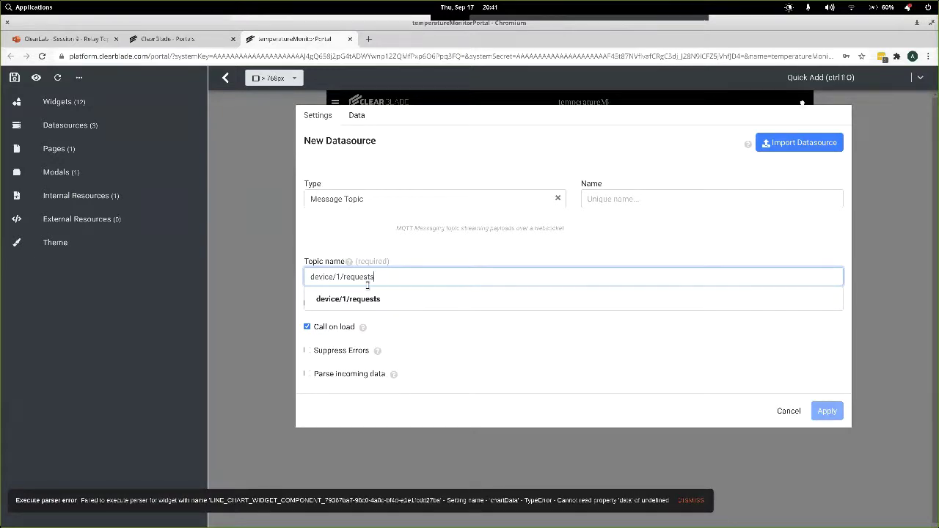
text(/_edge/FirstEdge)
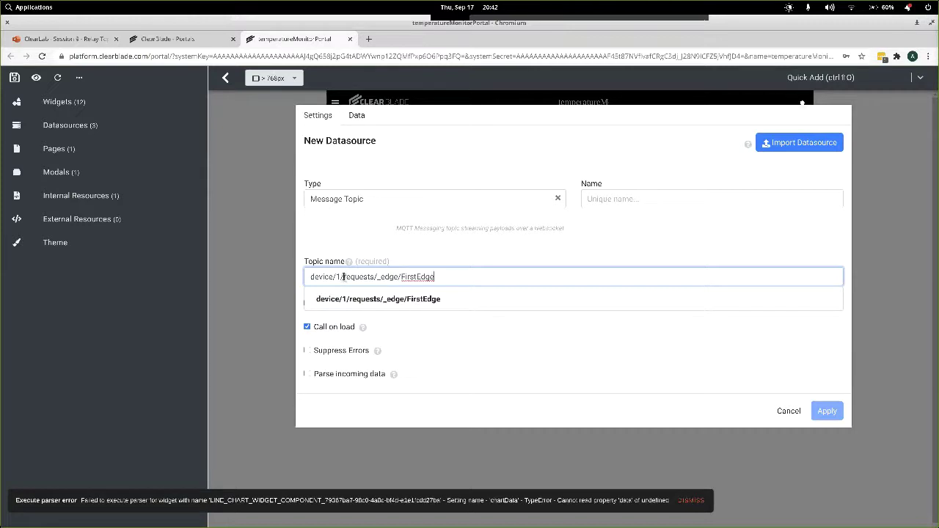
click(343, 276)
key(BackSpace)
key(BackSpace)
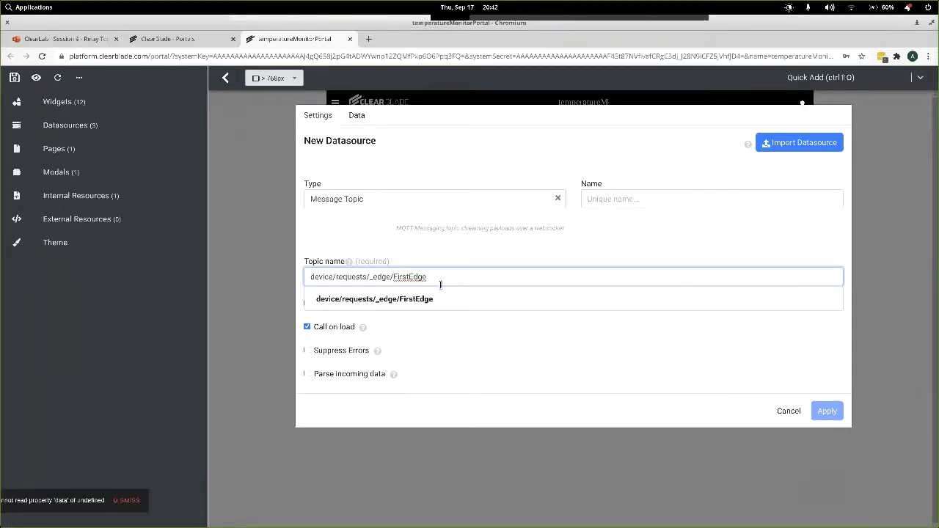
click(422, 298)
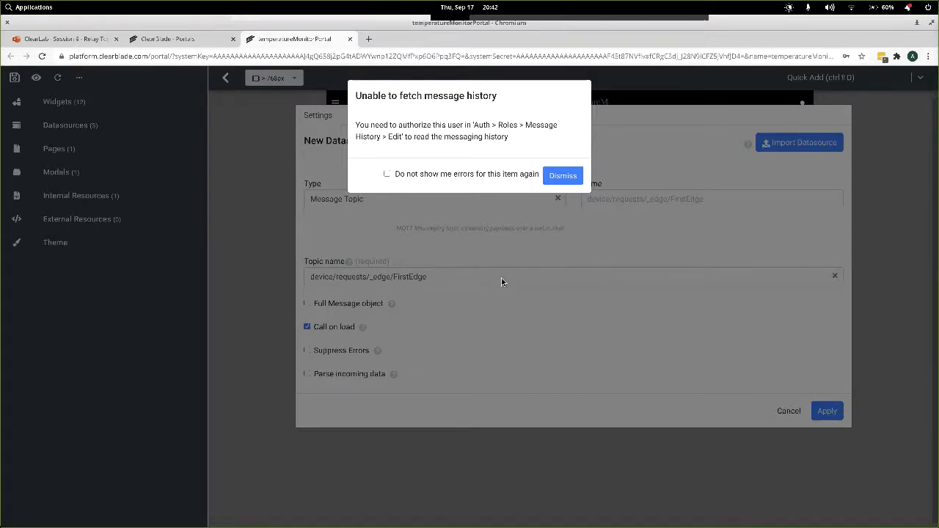
click(562, 176)
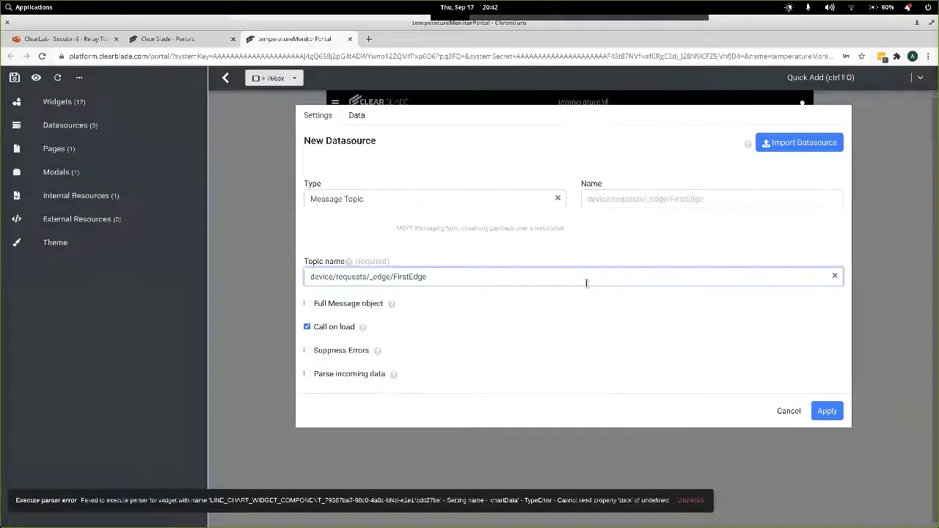
click(187, 41)
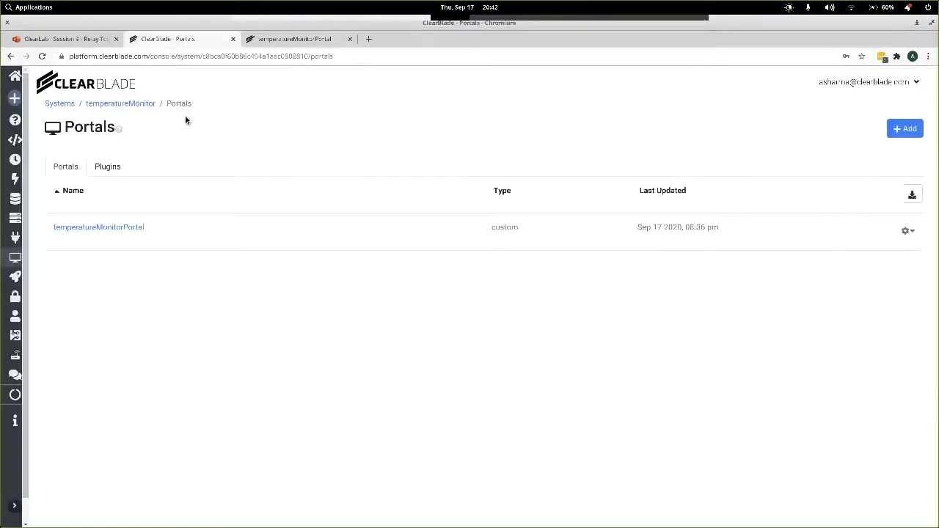
Check All under Message History for the Authenticated role, save it, and return to the temperatureMonitorPortal tab.
click(16, 297)
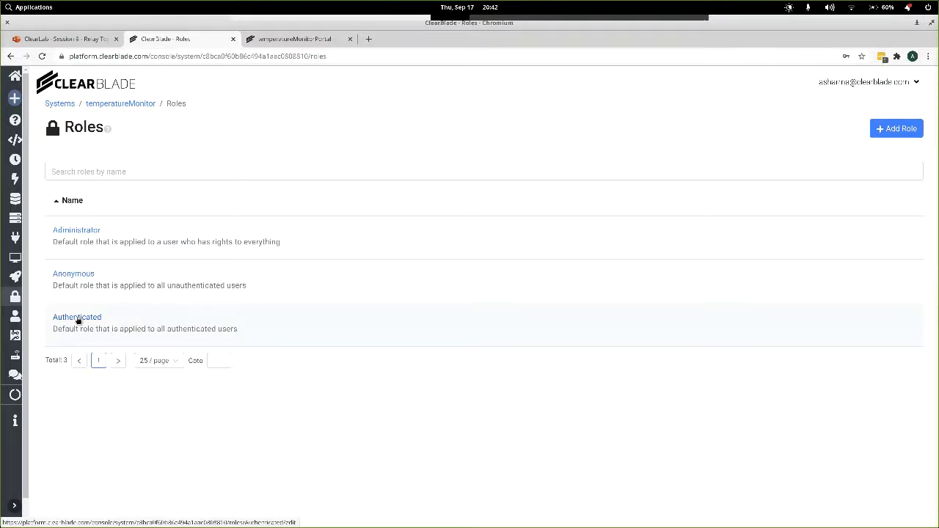
click(77, 319)
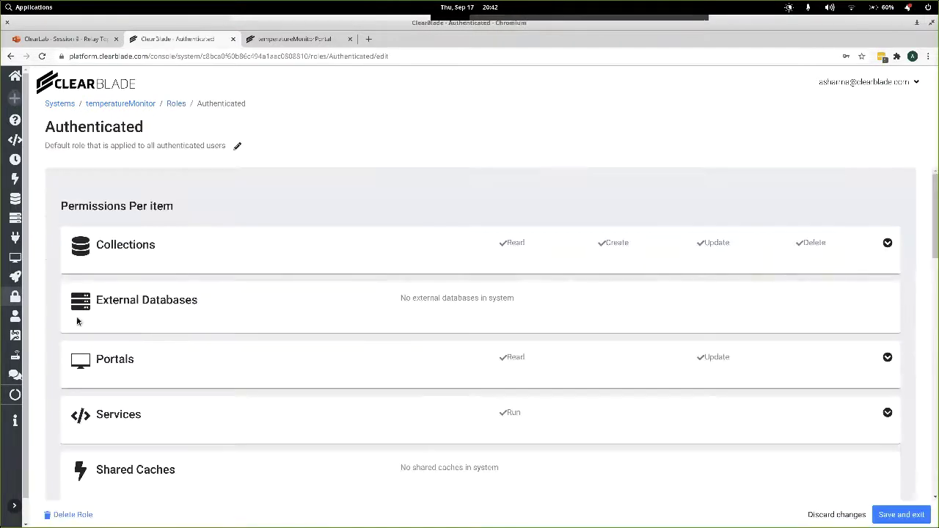
scroll(177, 387, down, 10)
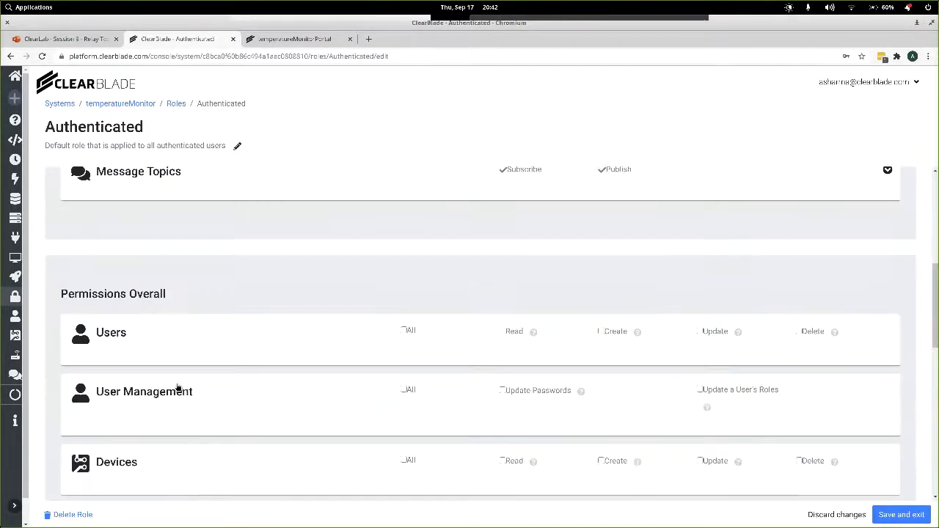
scroll(177, 387, down, 1)
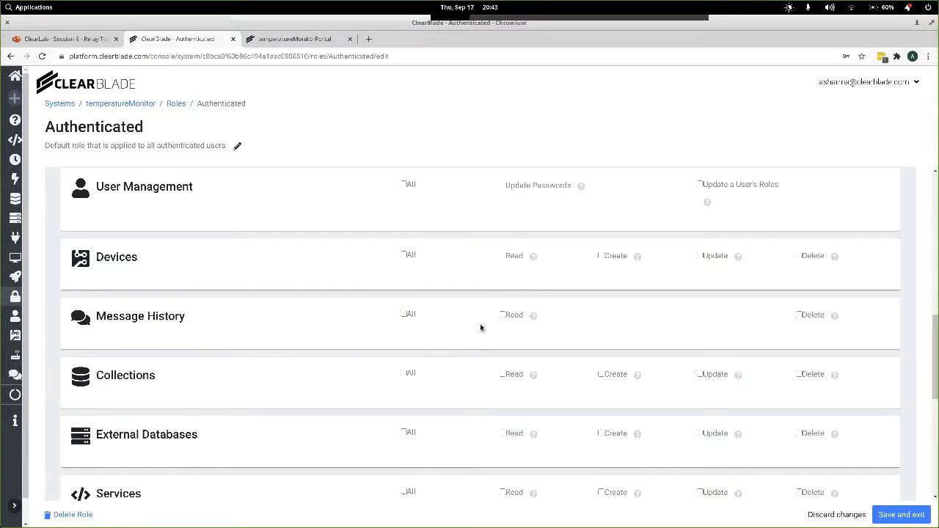
click(404, 314)
click(894, 516)
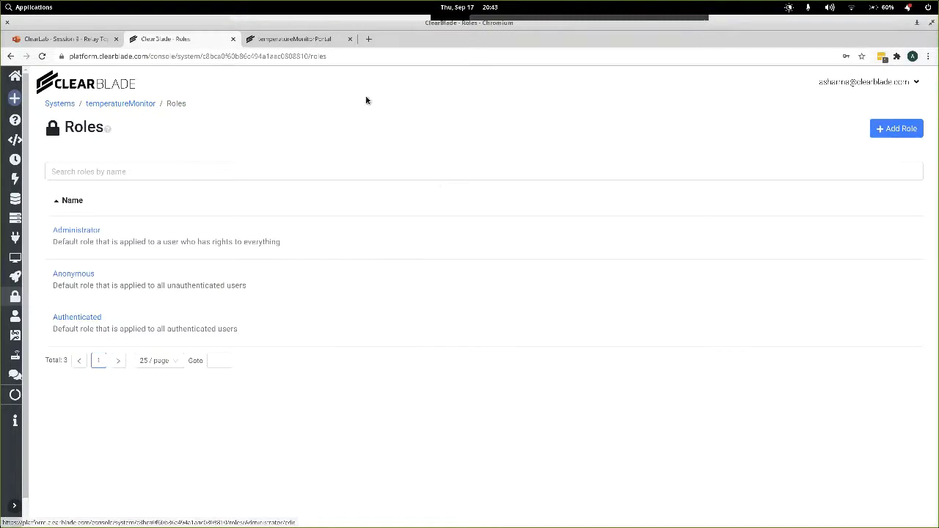
click(302, 37)
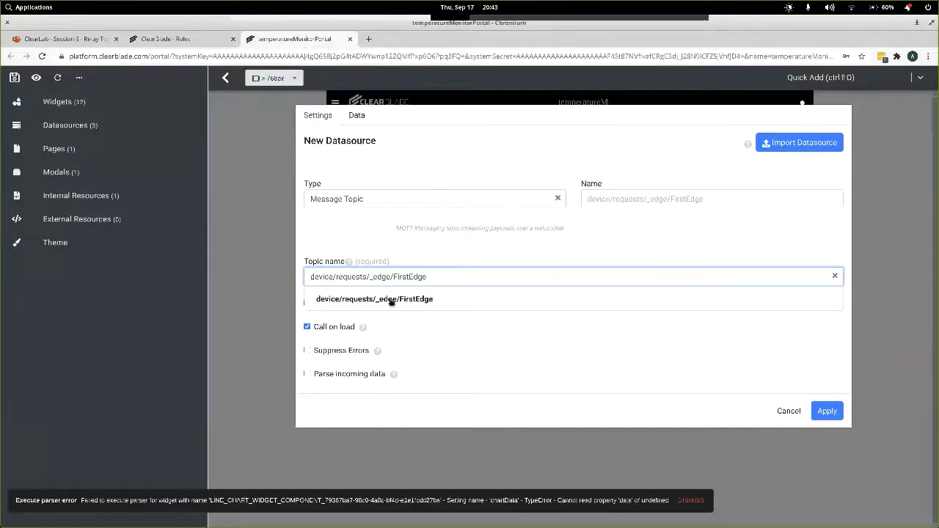
Apply device/requests/_edge/FirstEdge as the fourth topic datasource and save the portal.
click(391, 299)
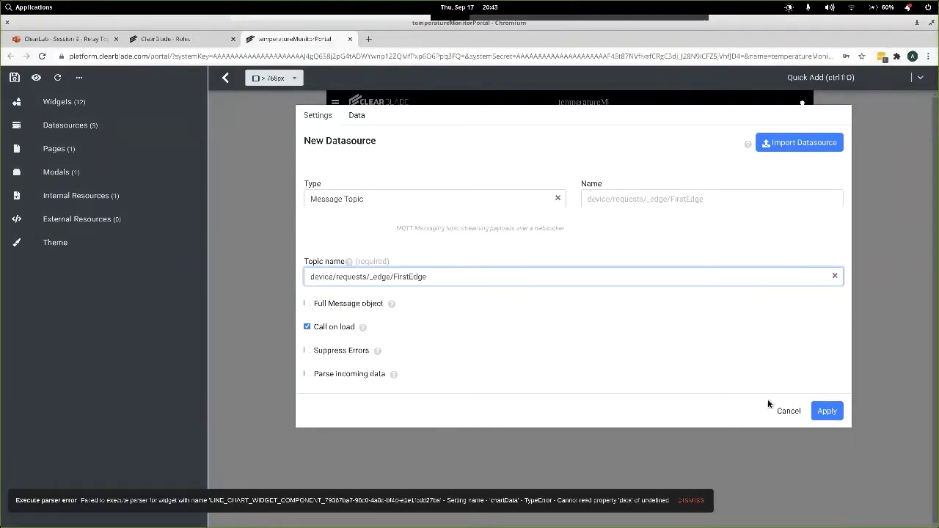
click(826, 412)
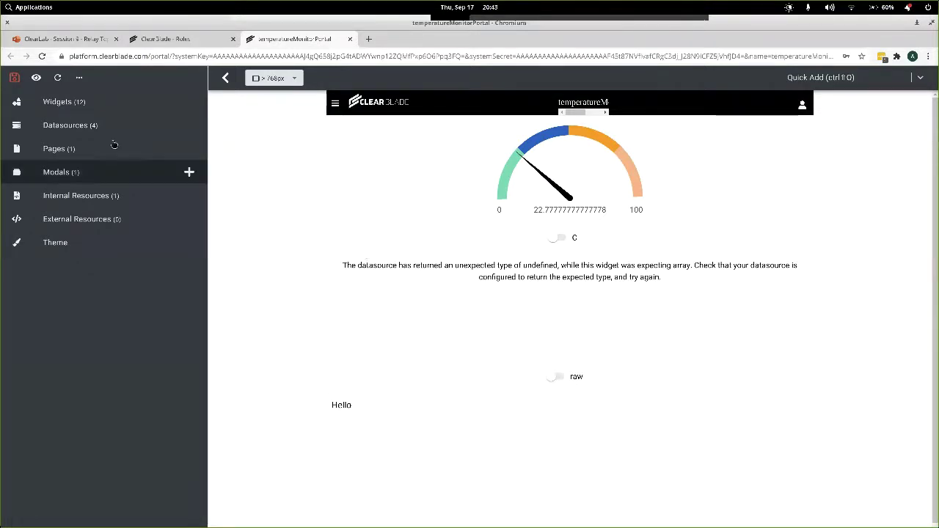
click(14, 77)
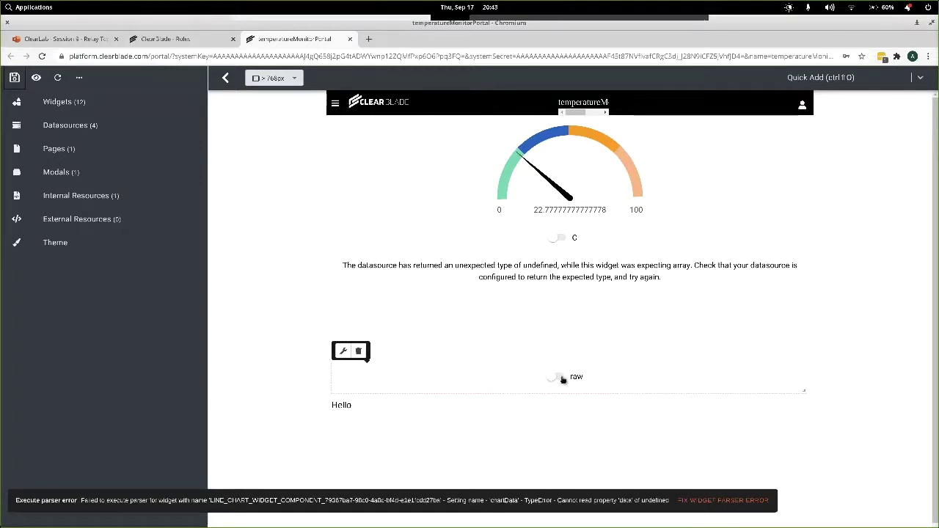
Send the raw toggle widget's events to the device/requests/_edge/FirstEdge datasource.
click(342, 353)
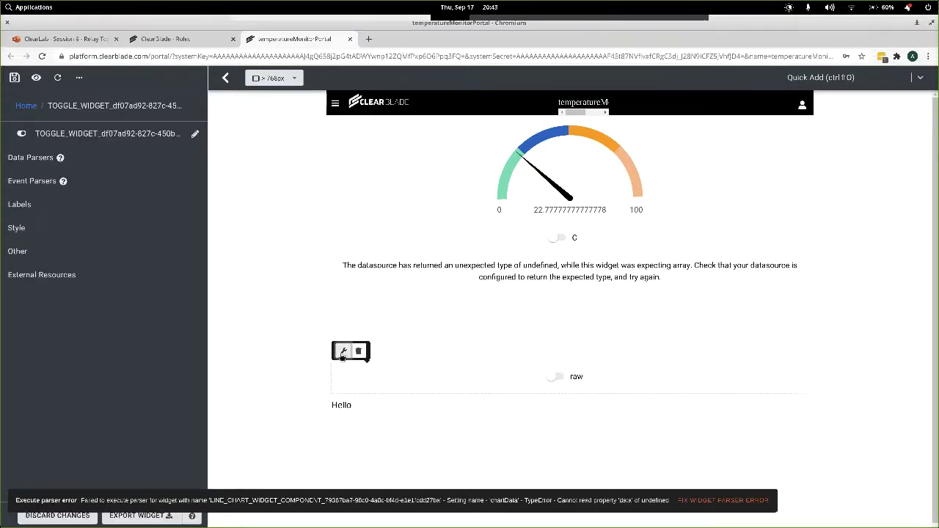
click(44, 183)
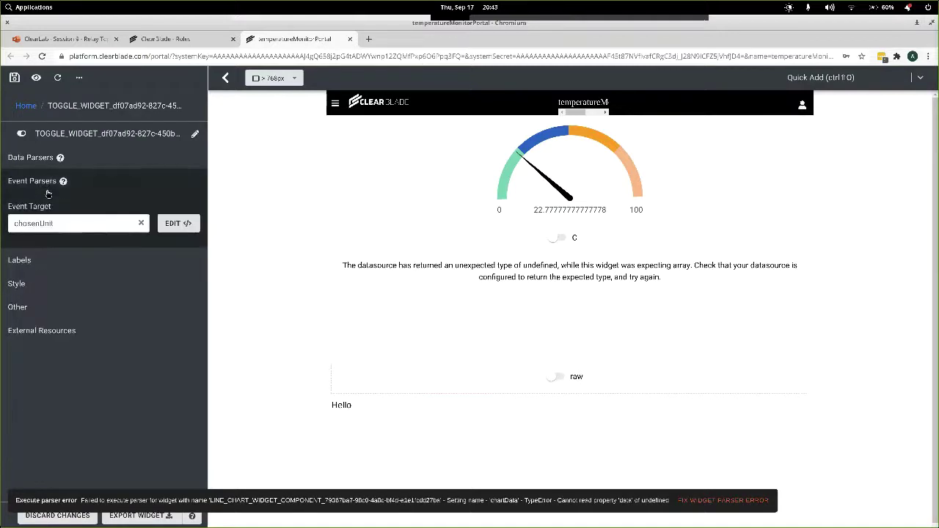
click(68, 224)
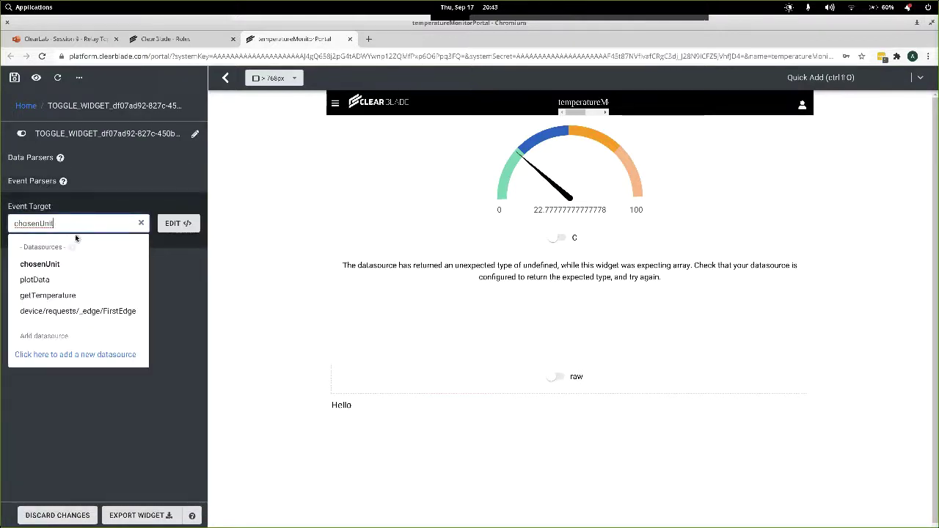
click(84, 312)
click(174, 234)
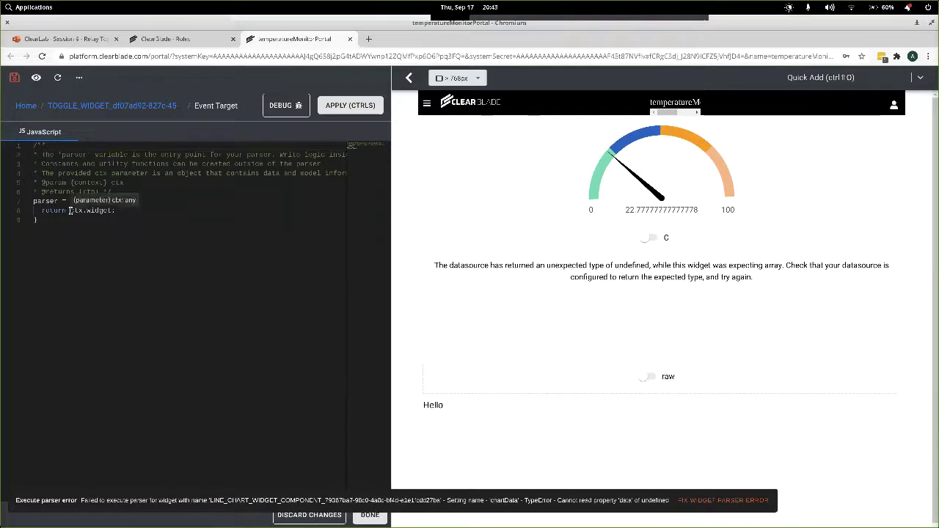
Add a 'const settings = ctx.model.settings()' line at the start of the event parser.
drag(71, 211, 112, 210)
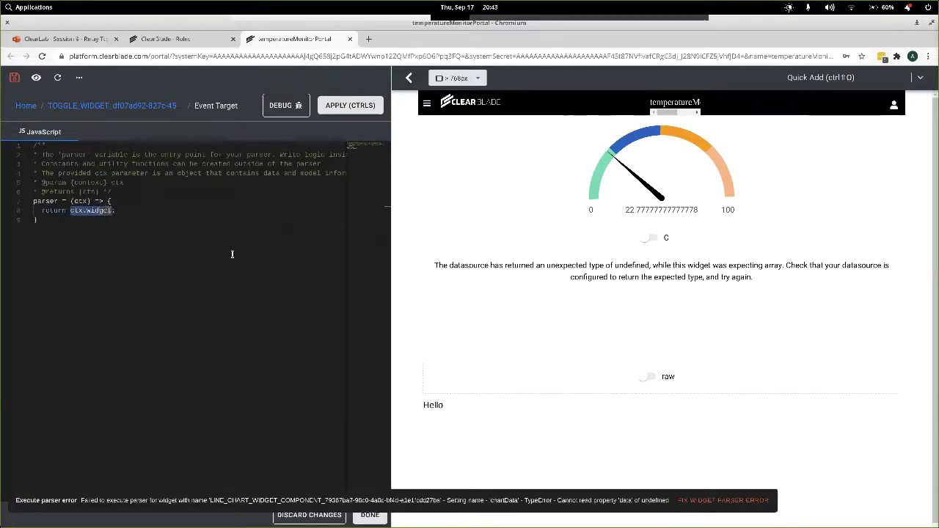
mouse_move(650, 380)
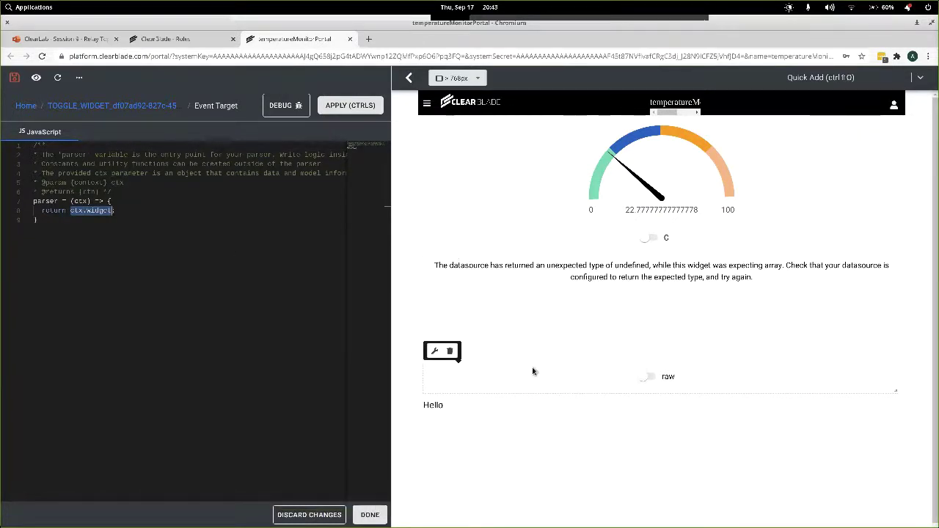
click(161, 221)
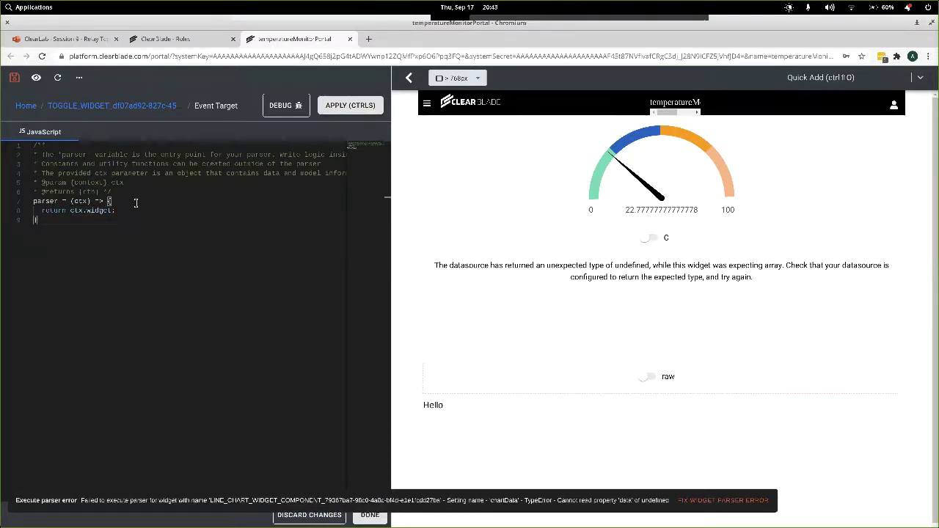
key(Return)
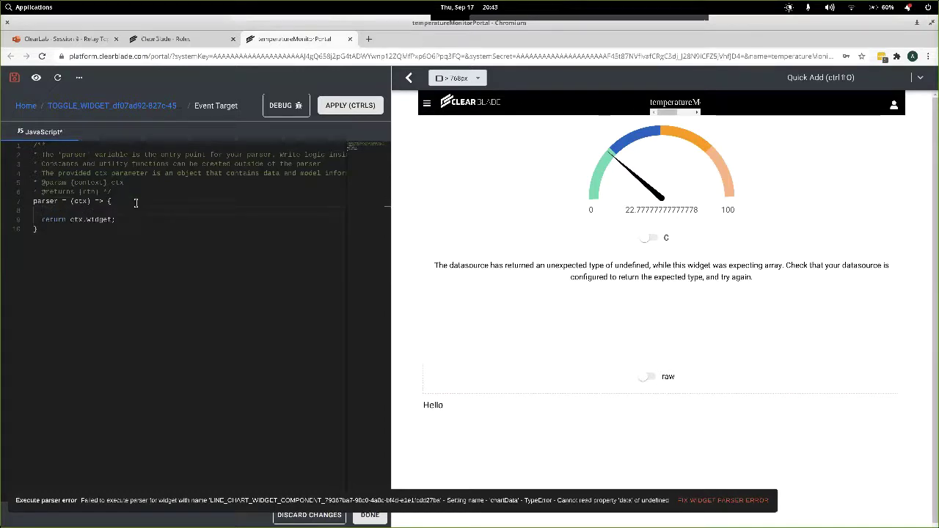
text(const settings = )
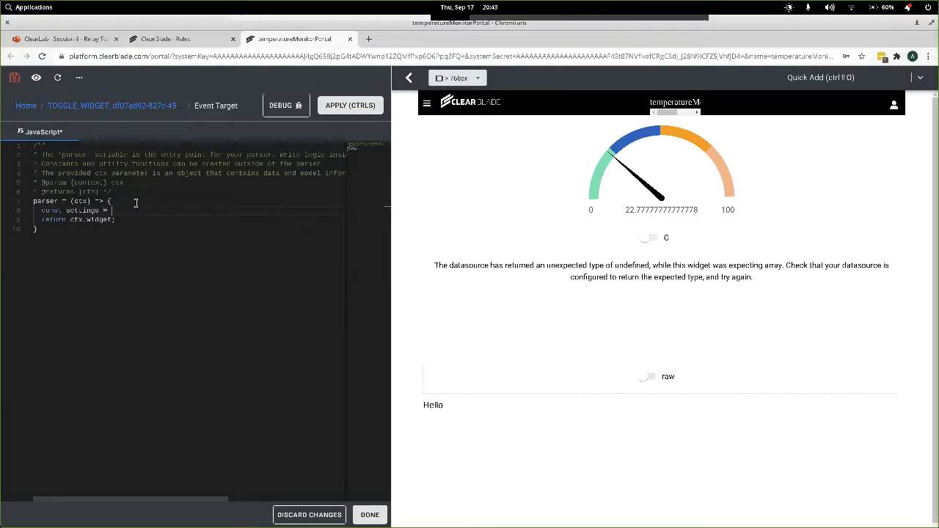
text(ctx.s)
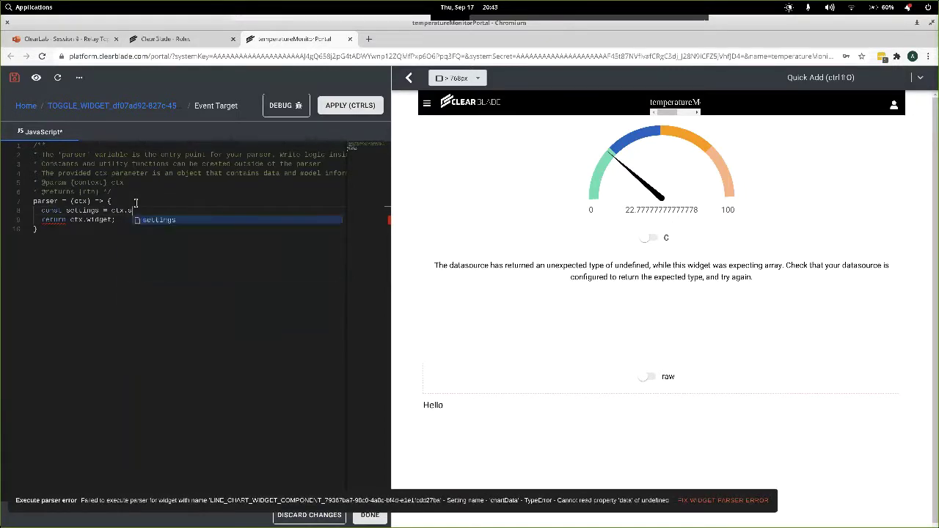
key(BackSpace)
text(model.s)
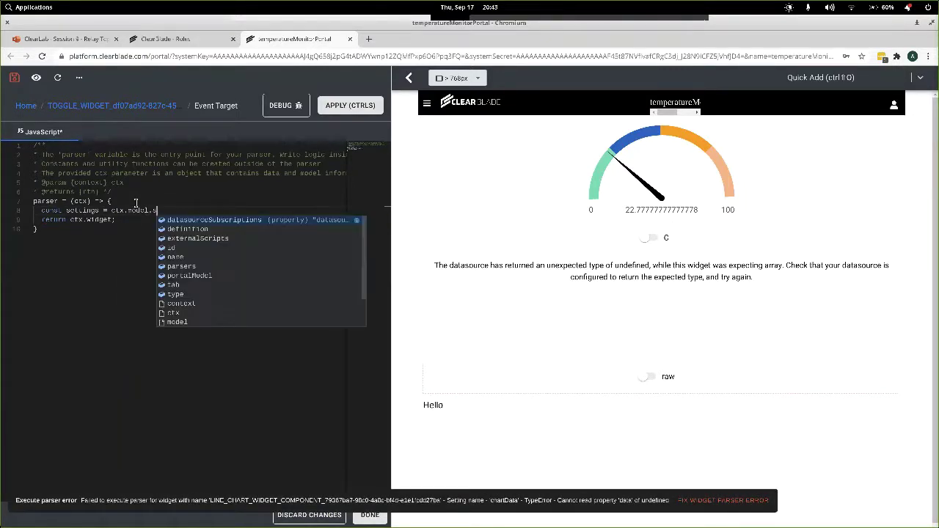
text(ettings)
text(();)
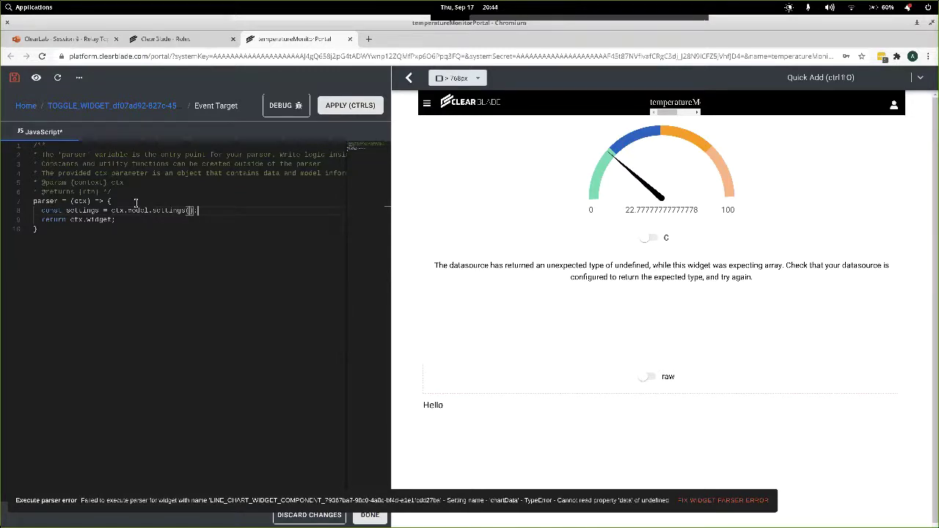
key(Return)
Declare onLabel and offLabel from settings, return 'ctx.widget ? onLabel : offLabel;', and save.
text(const co)
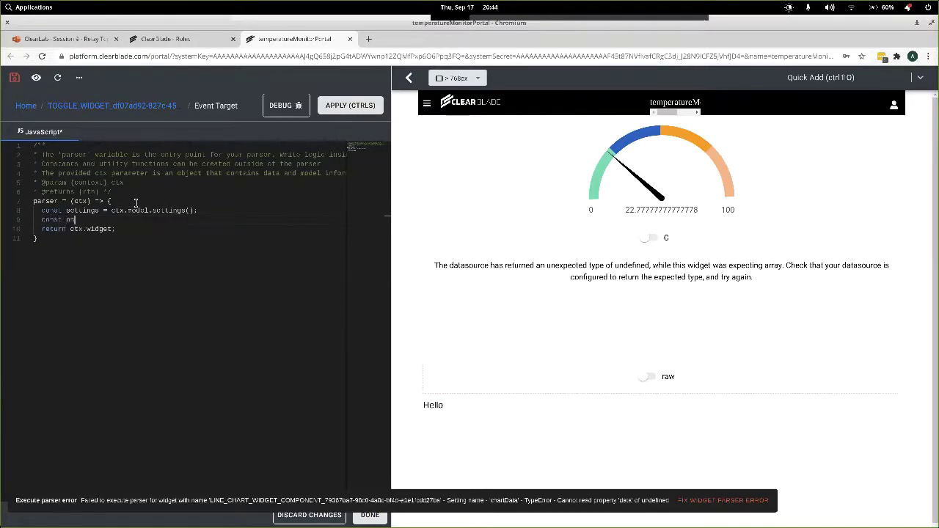
text(l)
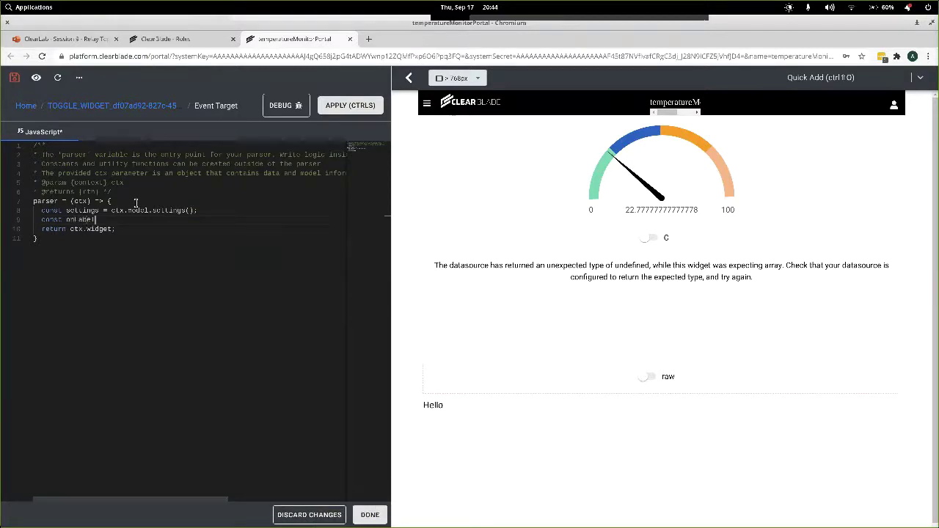
text(obel = settings.)
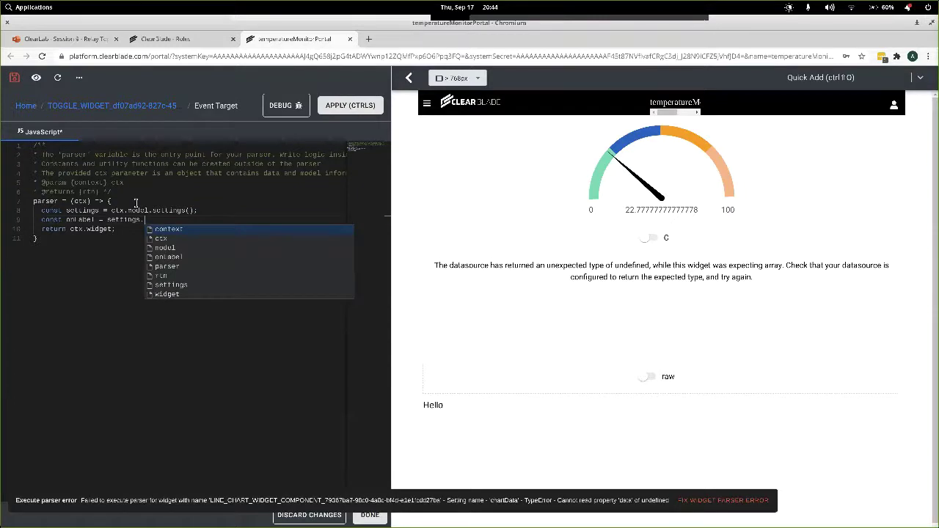
text(onLabel;)
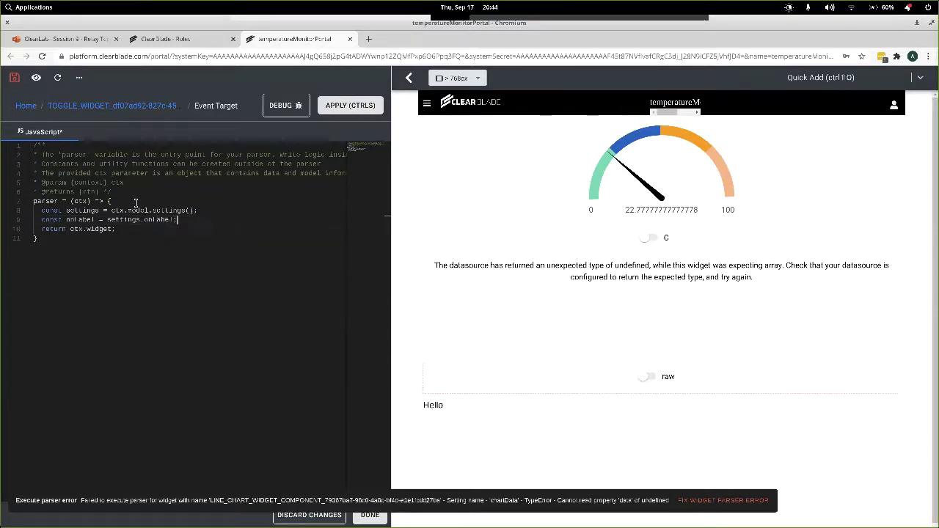
key(Return)
text(c)
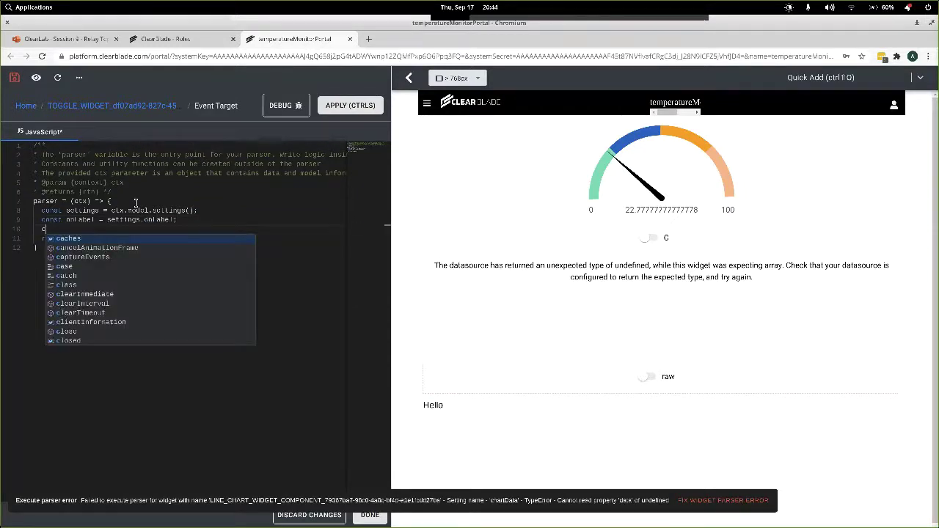
text(onst offLabe)
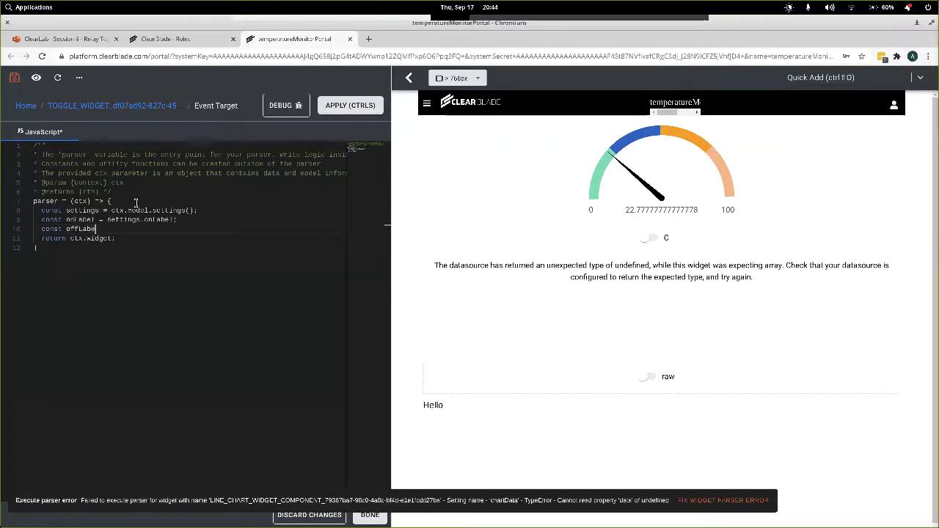
text(l = settings.off)
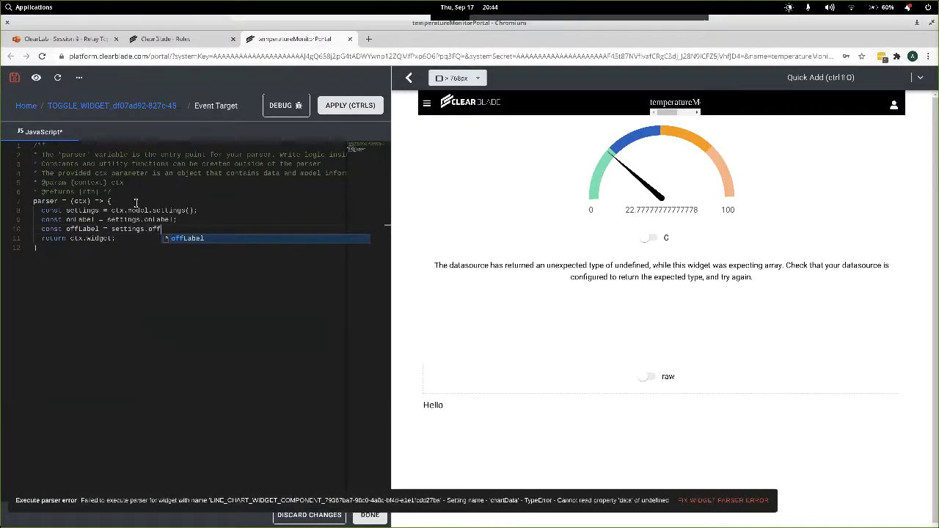
key(Return)
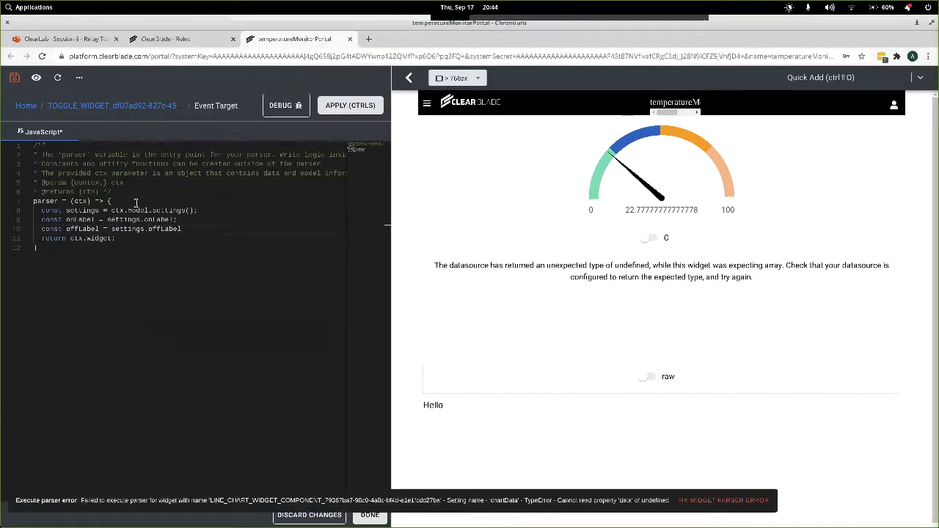
key(Up)
key(End)
key(Left)
text(? onLabel)
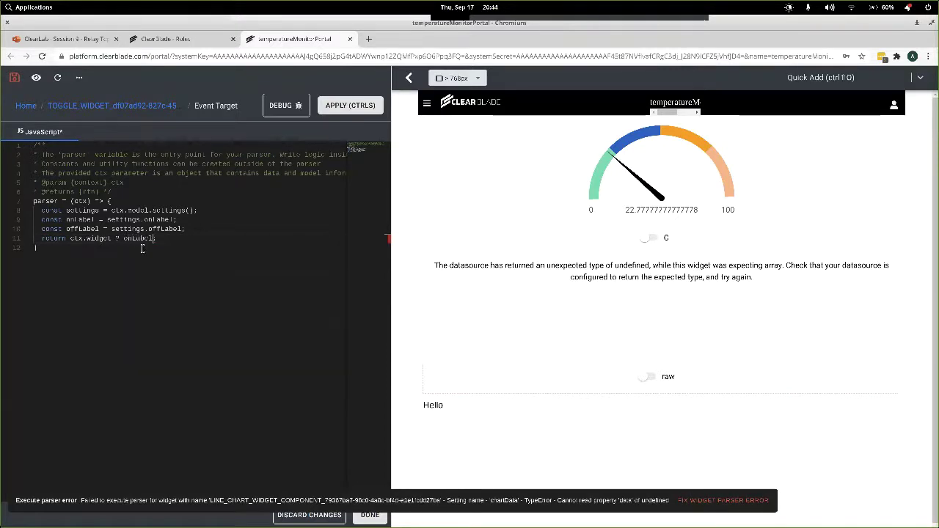
text( : off)
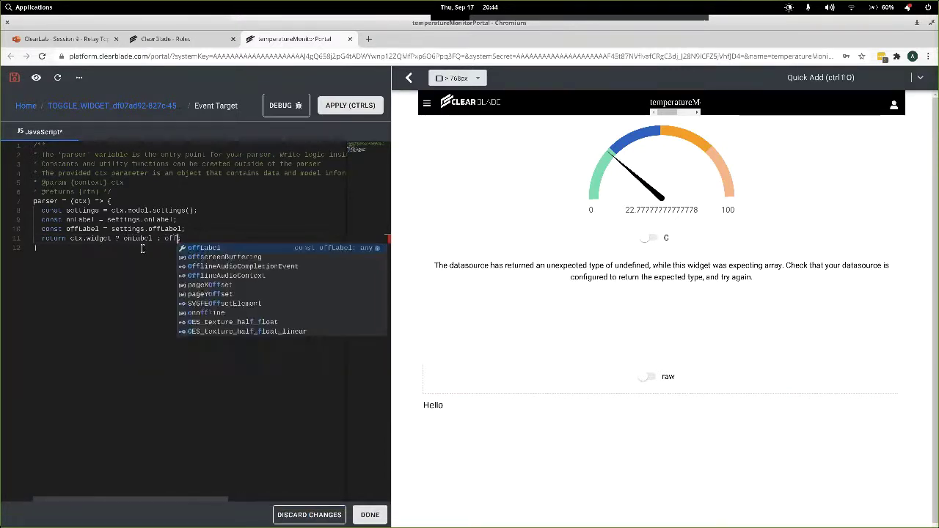
text(Label;)
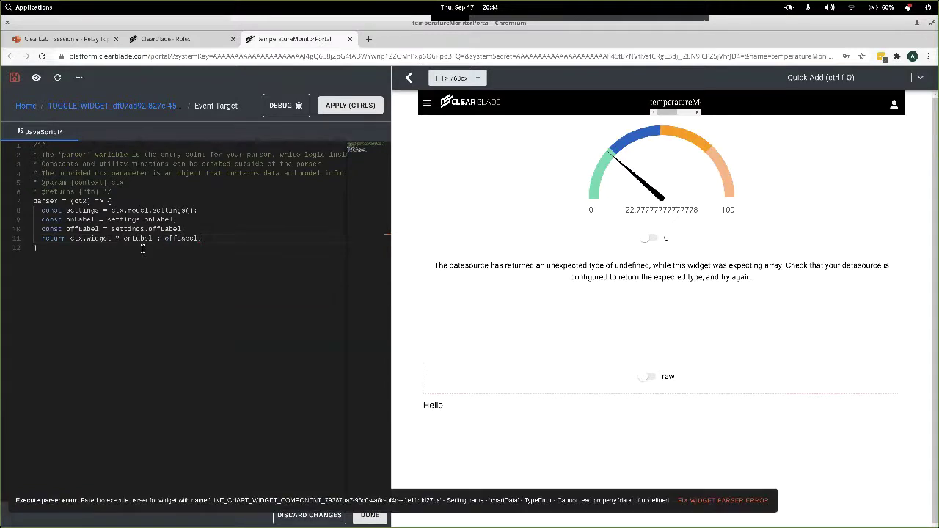
key(ctrl+s)
Apply the toggle's parser, check the Hello widget's Data Parsers, then go back to the Home overview.
click(328, 109)
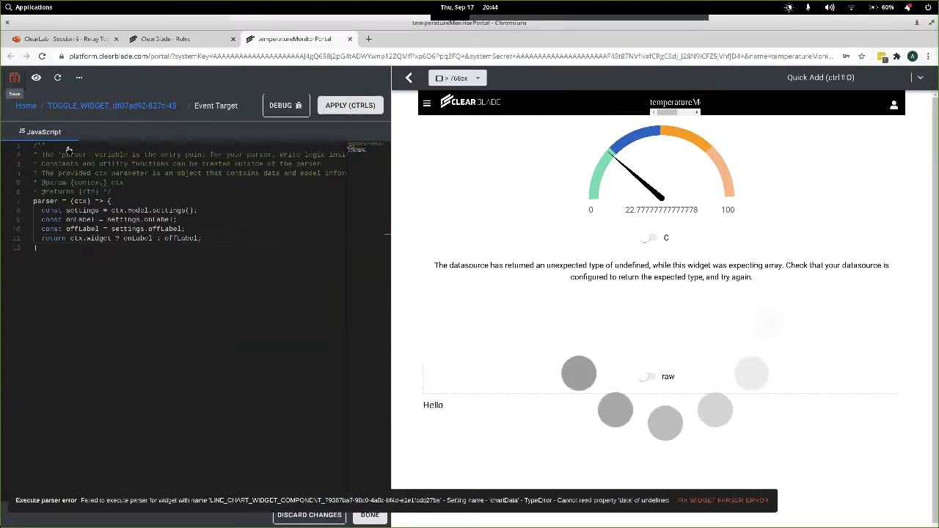
mouse_move(643, 377)
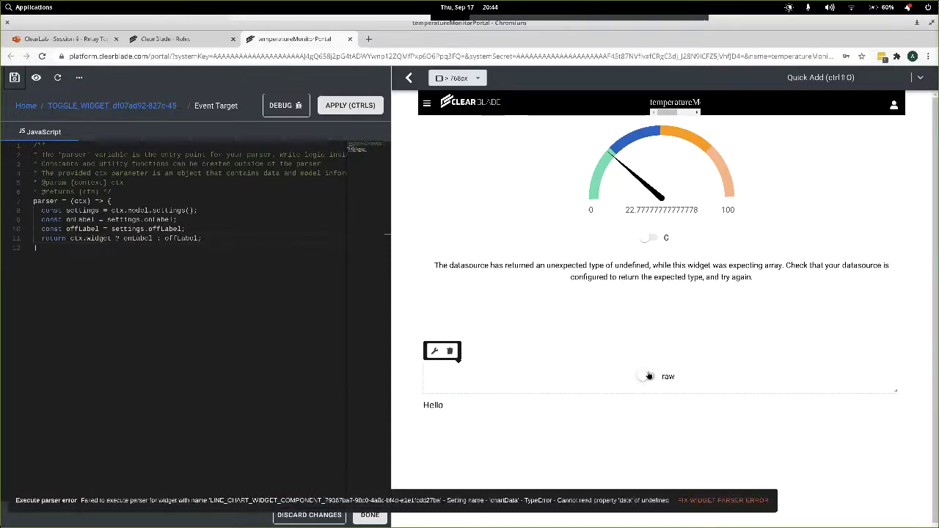
click(562, 421)
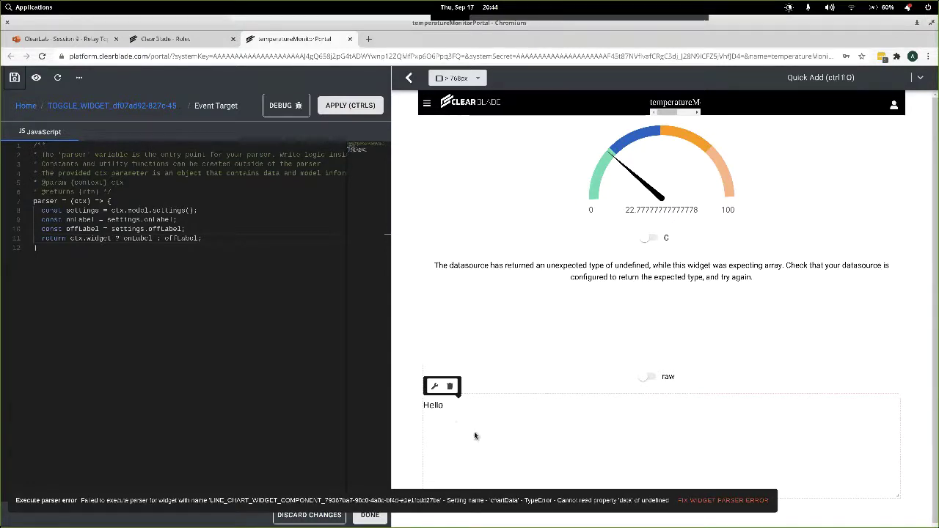
click(434, 387)
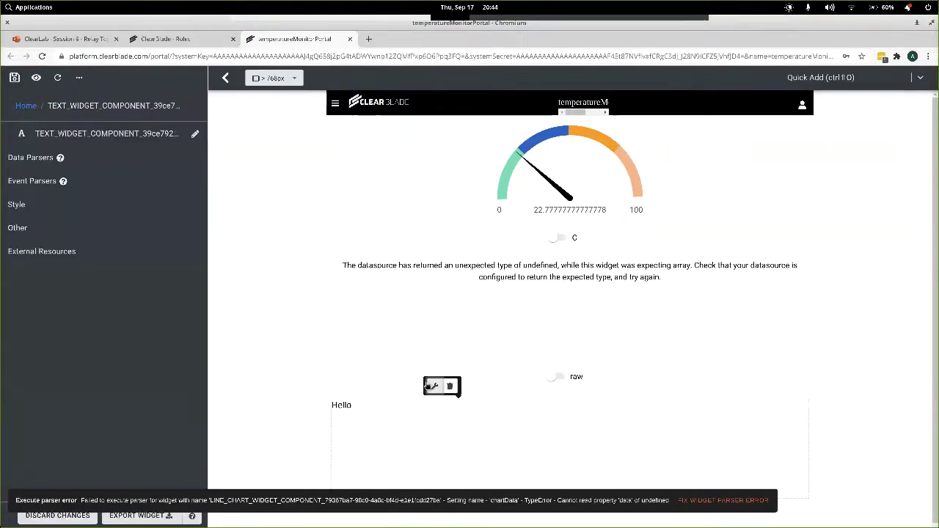
click(35, 157)
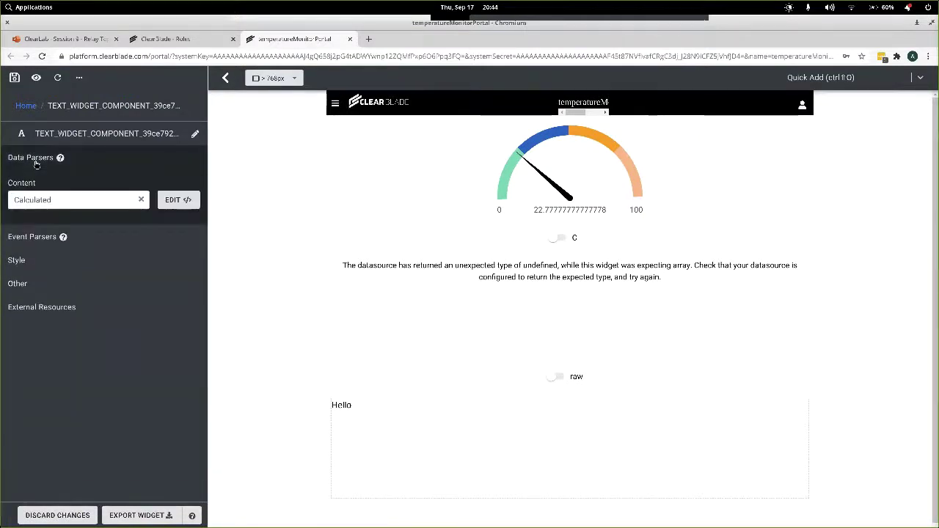
click(35, 161)
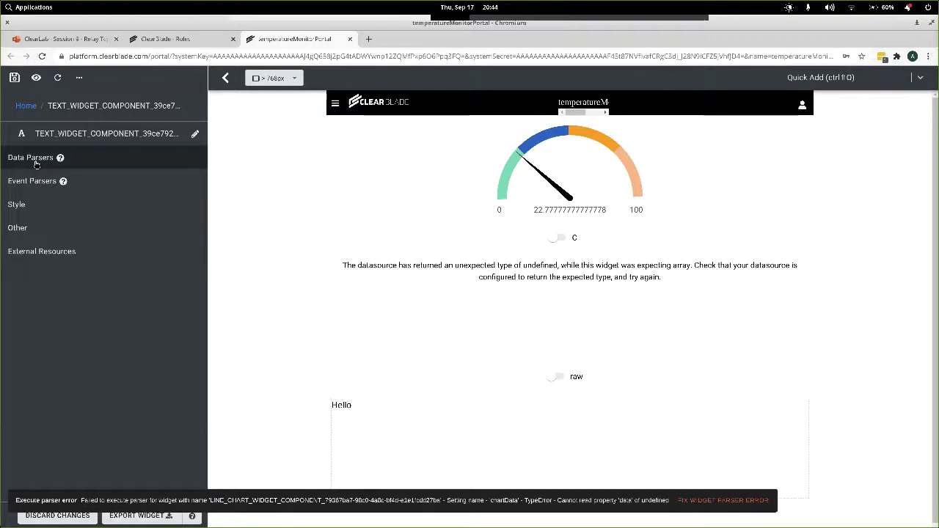
click(28, 107)
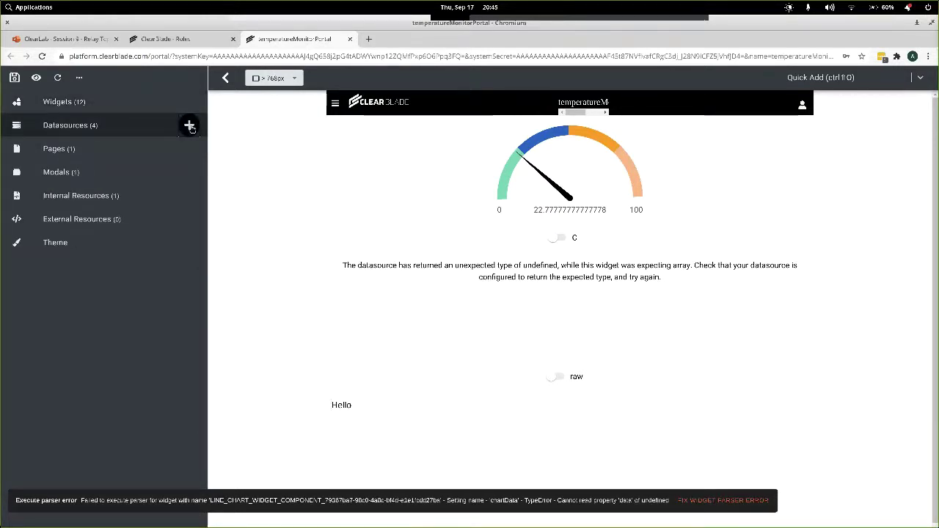
Add a Message Topic datasource with topic name device/ack/_platform.
click(189, 125)
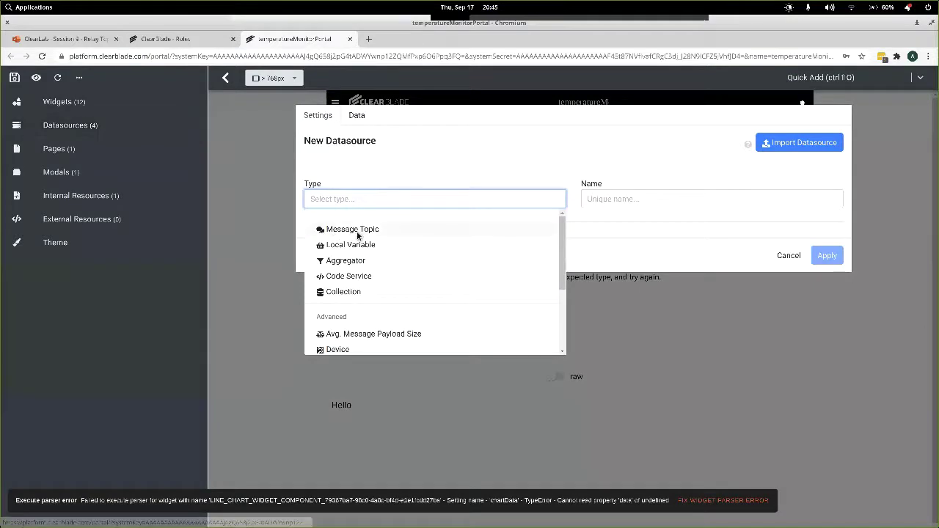
click(357, 233)
click(372, 274)
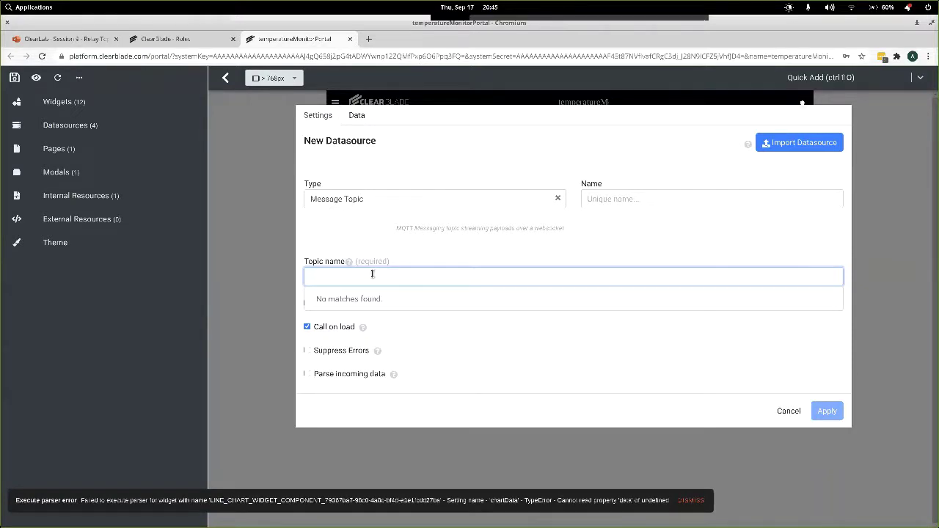
text(device/ack)
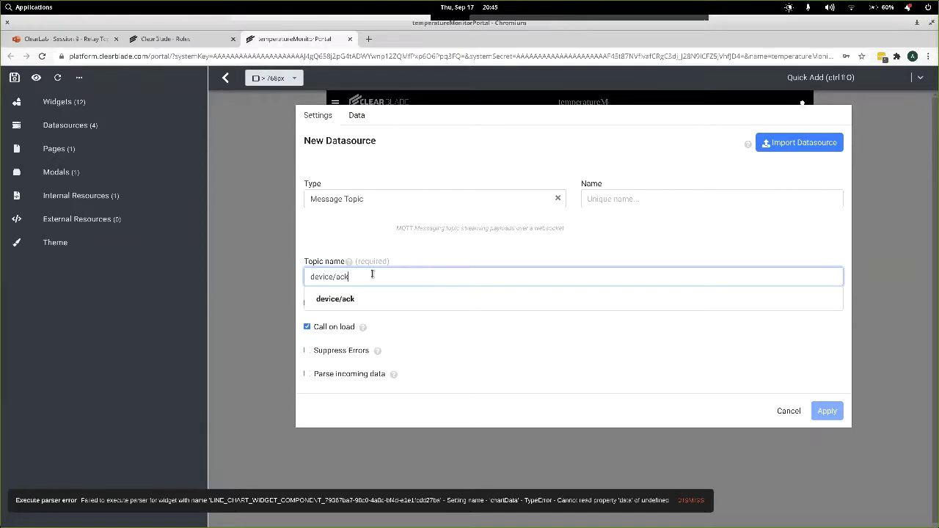
text(/_platform)
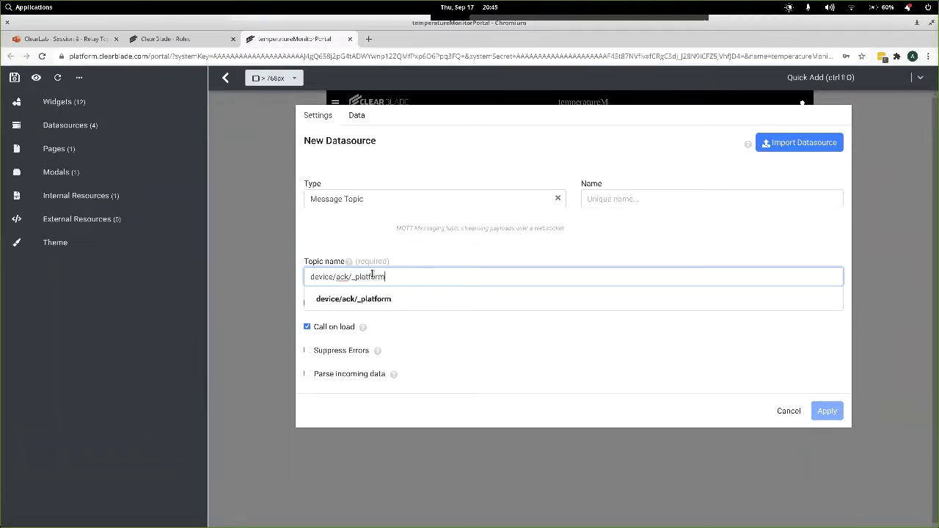
click(322, 299)
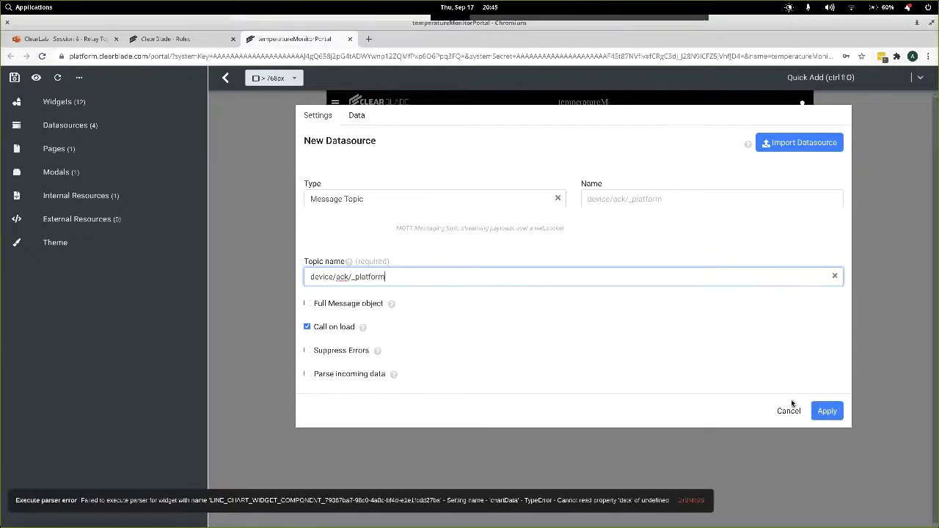
click(826, 410)
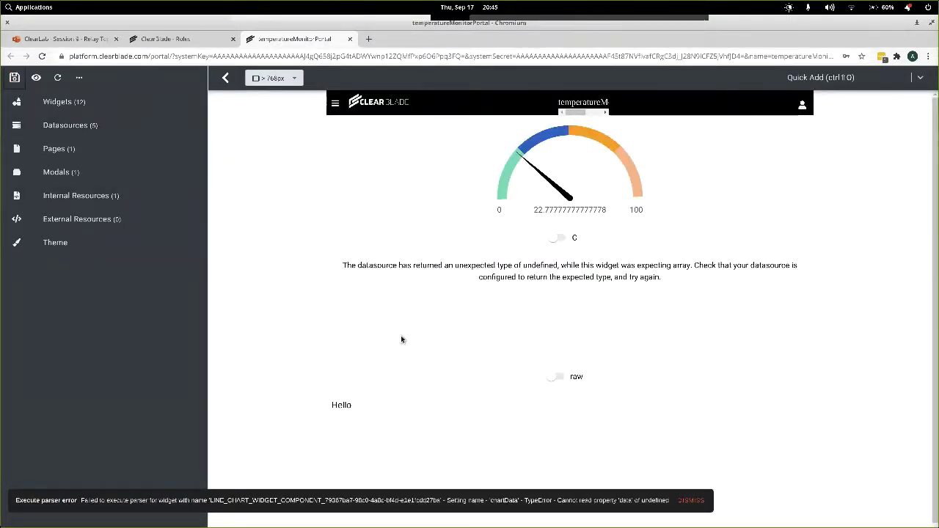
Set the Hello widget's Content data parser to device/ack/_platform, save the portal, and preview it.
mouse_move(379, 413)
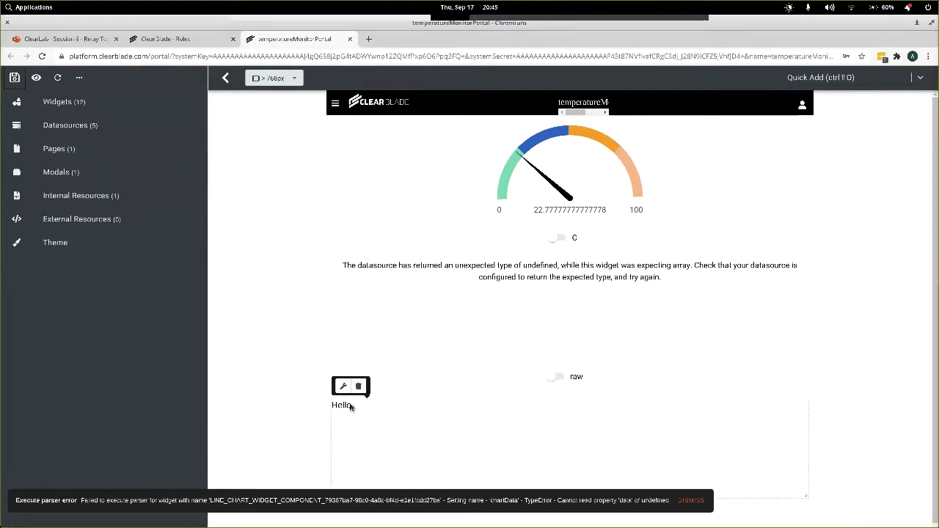
click(350, 406)
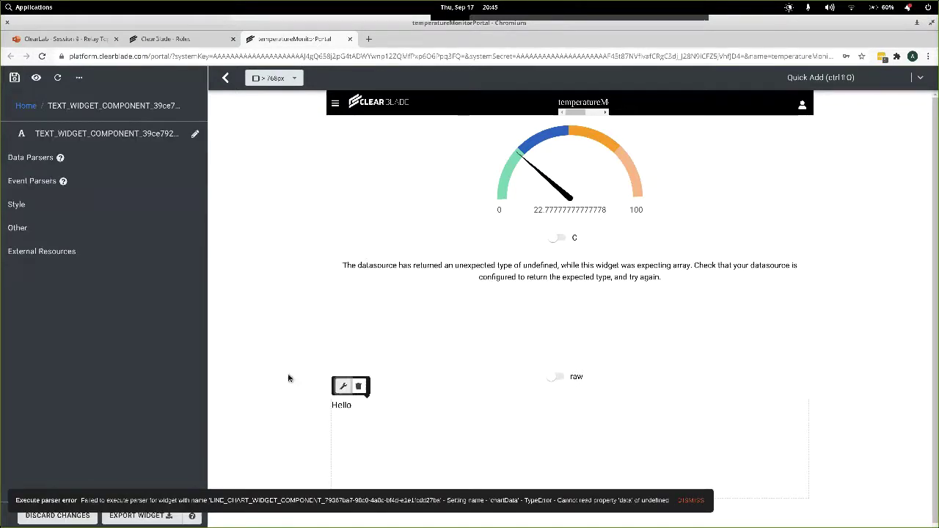
click(40, 158)
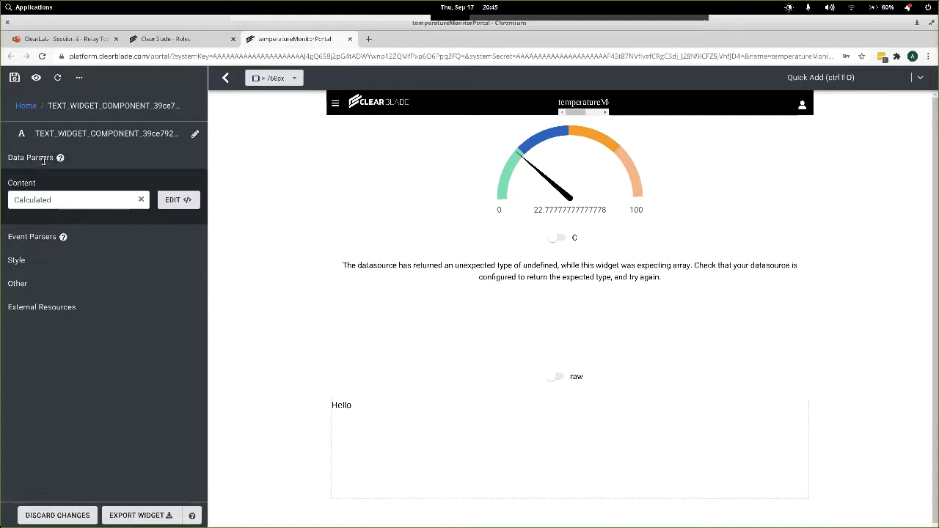
click(66, 203)
scroll(70, 293, down, 2)
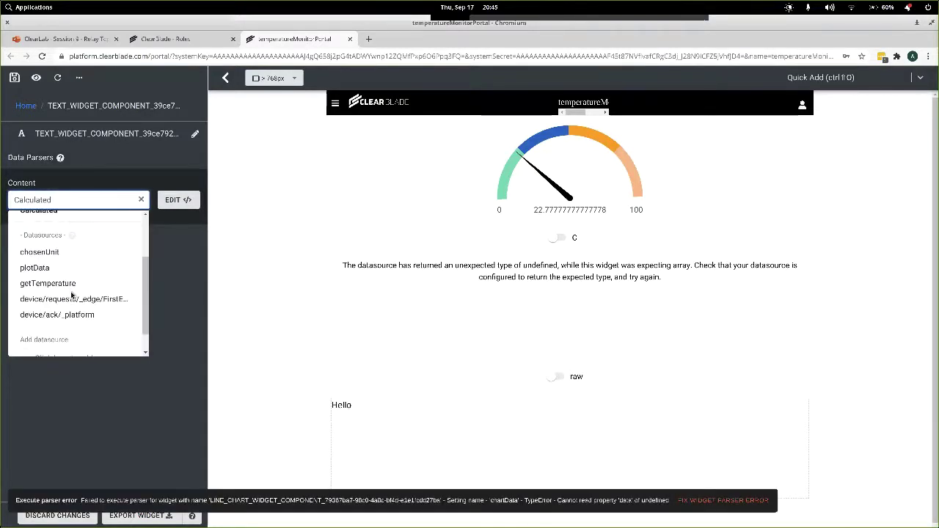
click(60, 315)
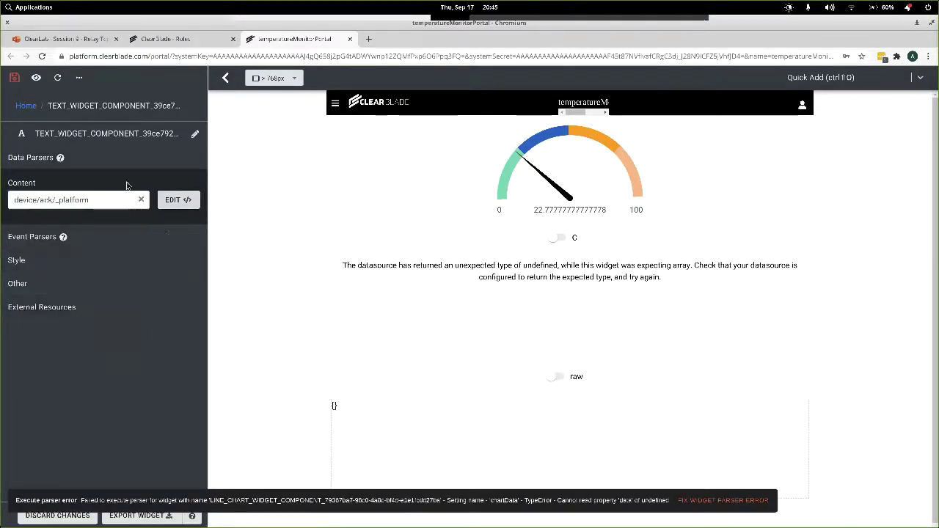
click(14, 77)
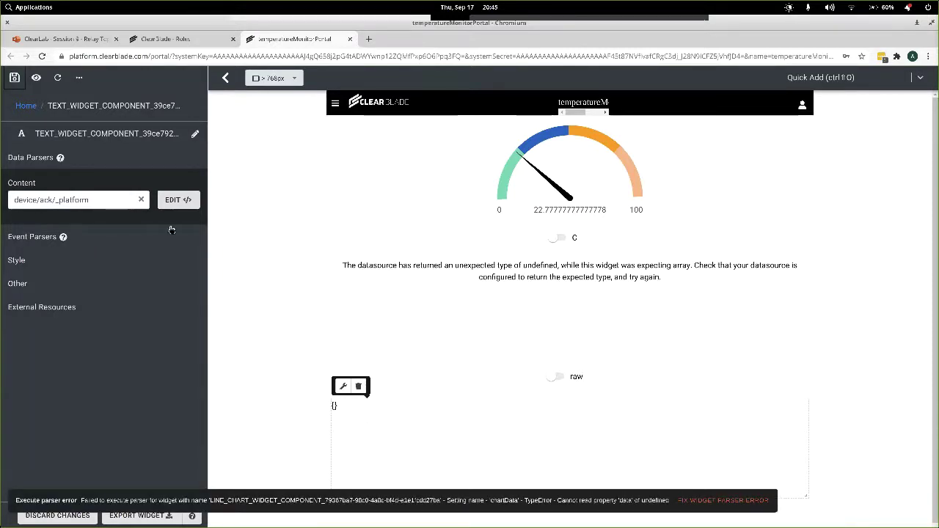
click(36, 80)
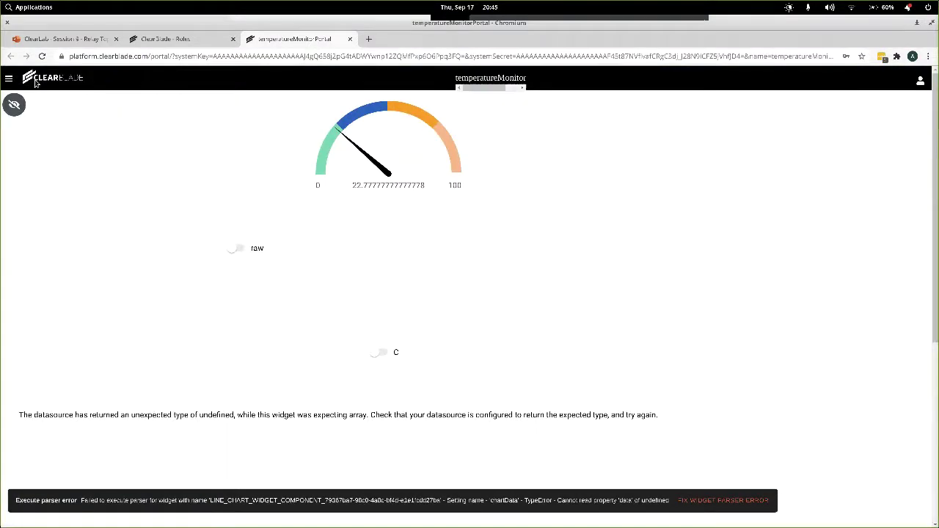
Tile the browser to the left half and switch to the 'ClearBlade - Roles' tab.
key(super+Left)
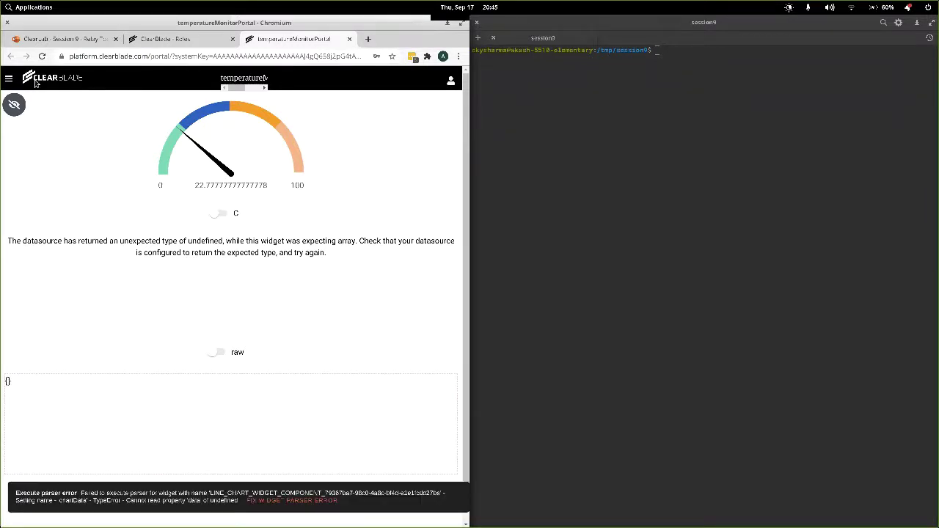
click(163, 39)
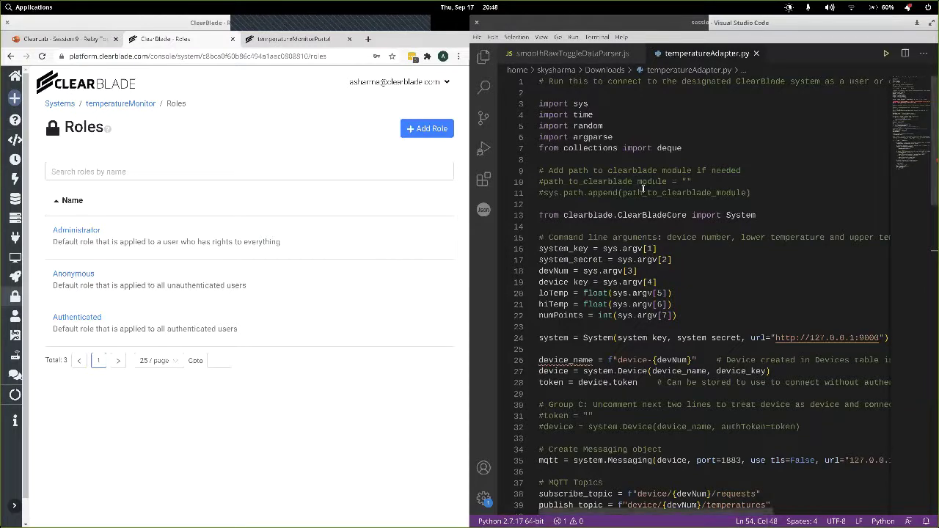
Change line 38's subscribe_topic to f"device/requests/_edge/FirstEdge".
click(663, 281)
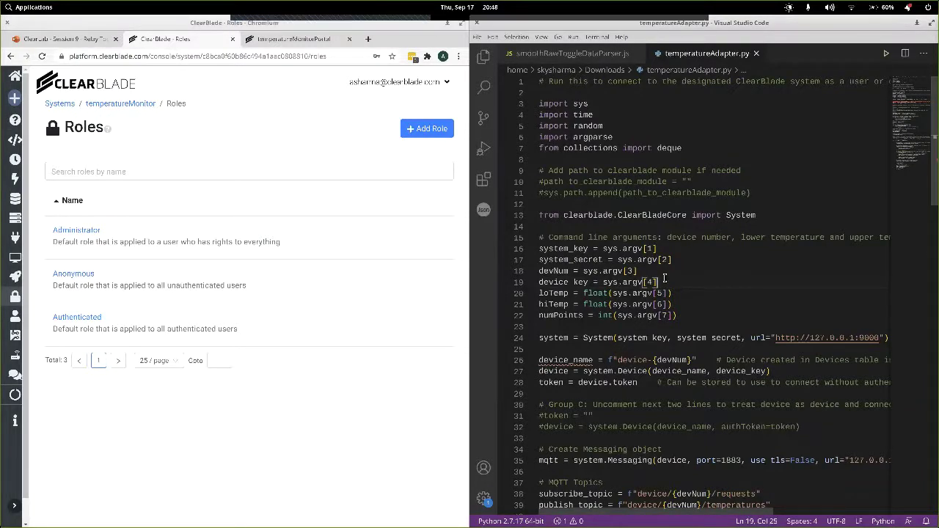
scroll(664, 277, down, 4)
scroll(664, 277, down, 2)
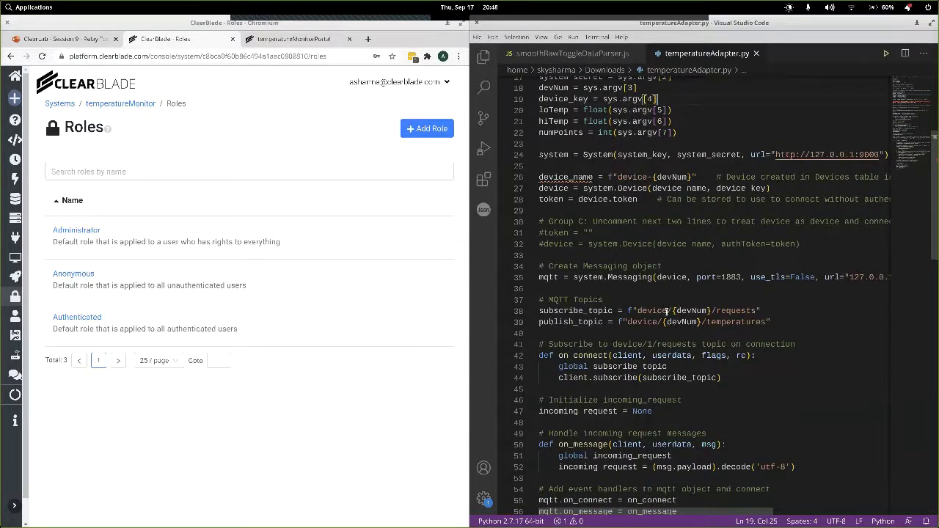
click(670, 312)
key(shift+Right)
key(shift+Right)
key(shift+Right)
key(shift+Right)
key(shift+Right)
key(shift+Right)
key(shift+Right)
key(shift+Right)
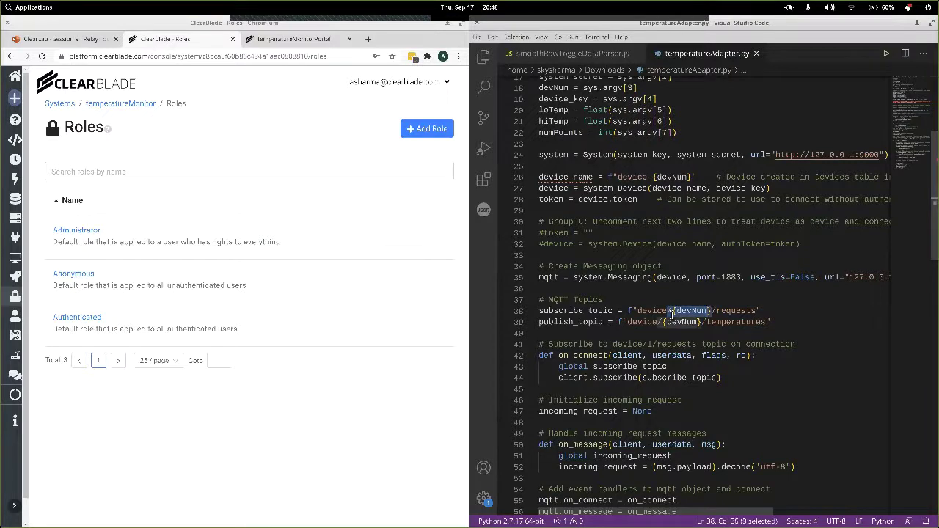
key(BackSpace)
key(BackSpace)
key(Right)
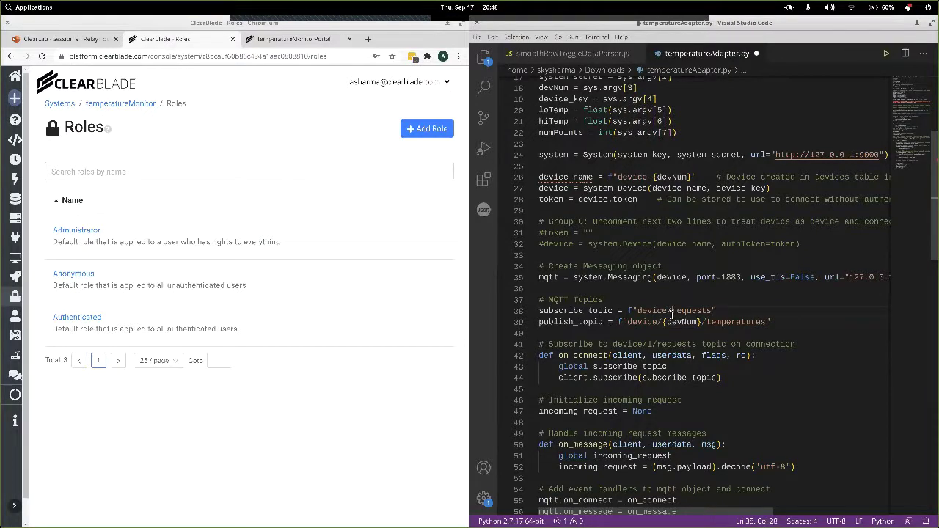
key(ctrl+Right)
text(/_edg)
text(e)
text(/{)
text(irstEdge)
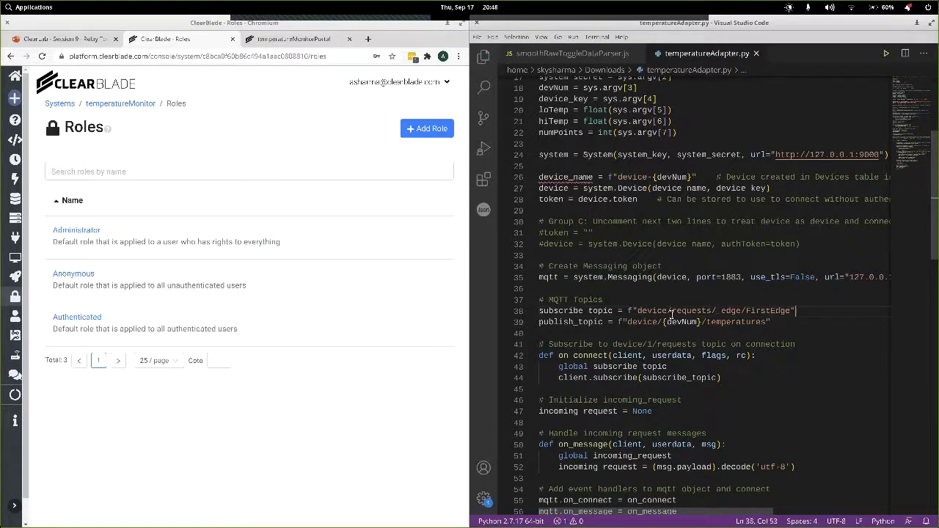
Add ack_topic = "device/ack/_platform" below it and save temperatureAdapter.py.
key(End)
key(Return)
text(ack)
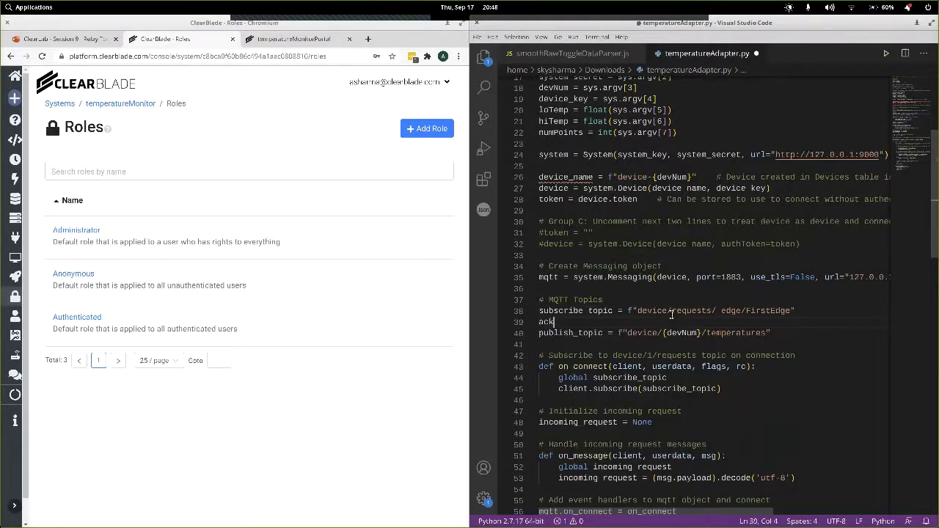
text(_t)
text(opic = "de)
text(vice)
text(/ack)
text(/_platform)
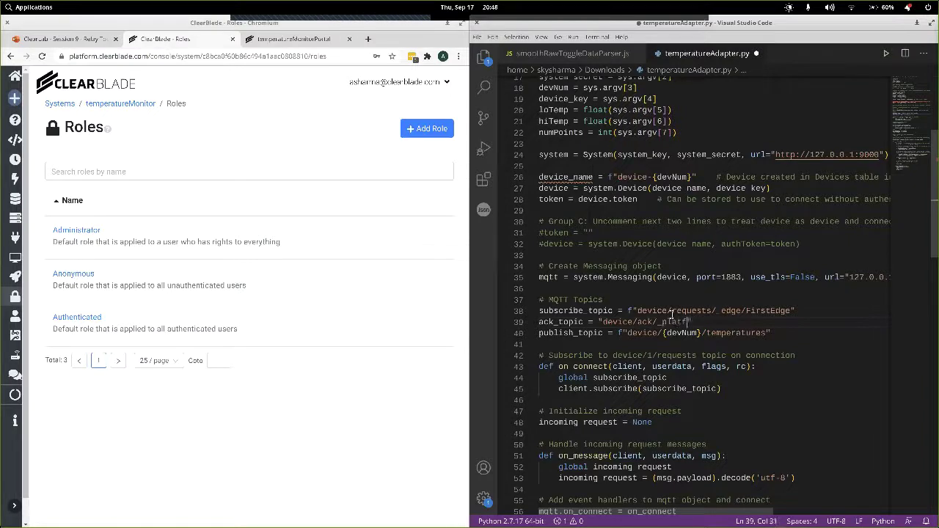
text(")
key(ctrl+s)
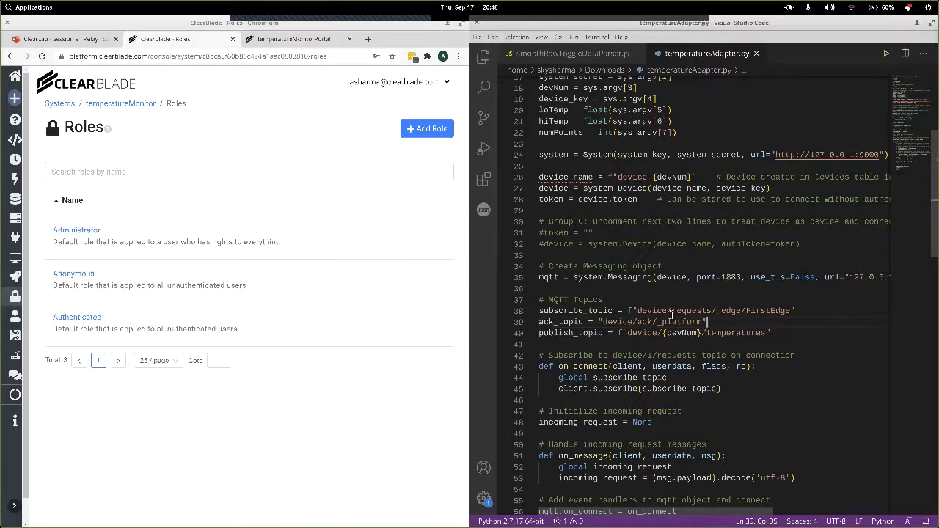
scroll(672, 366, down, 4)
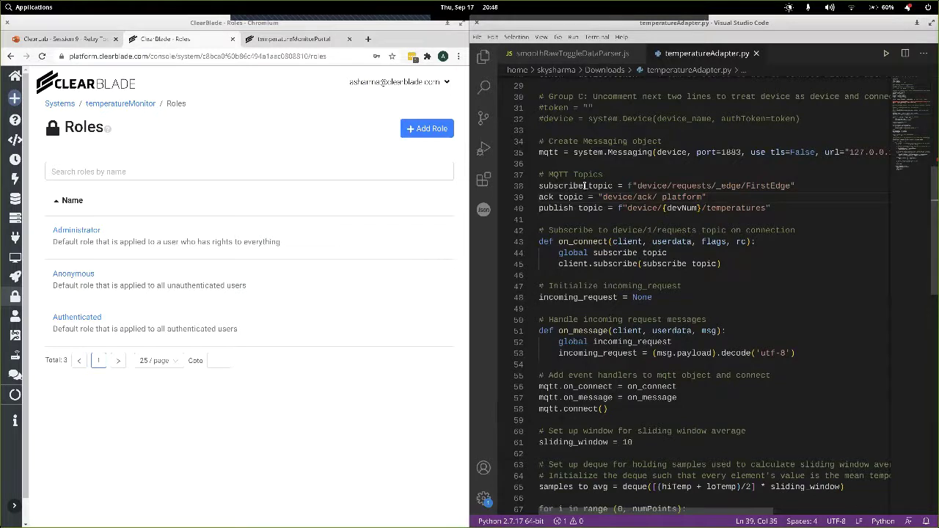
double_click(582, 243)
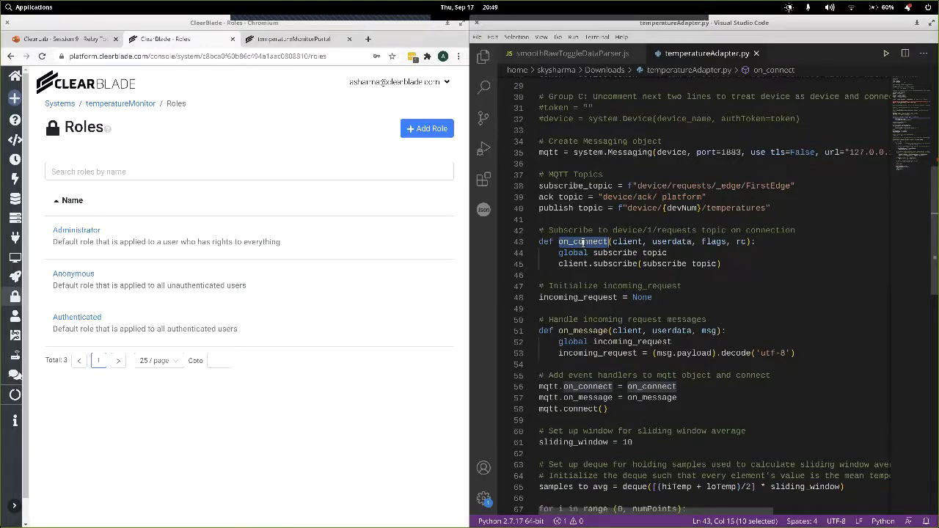
double_click(659, 263)
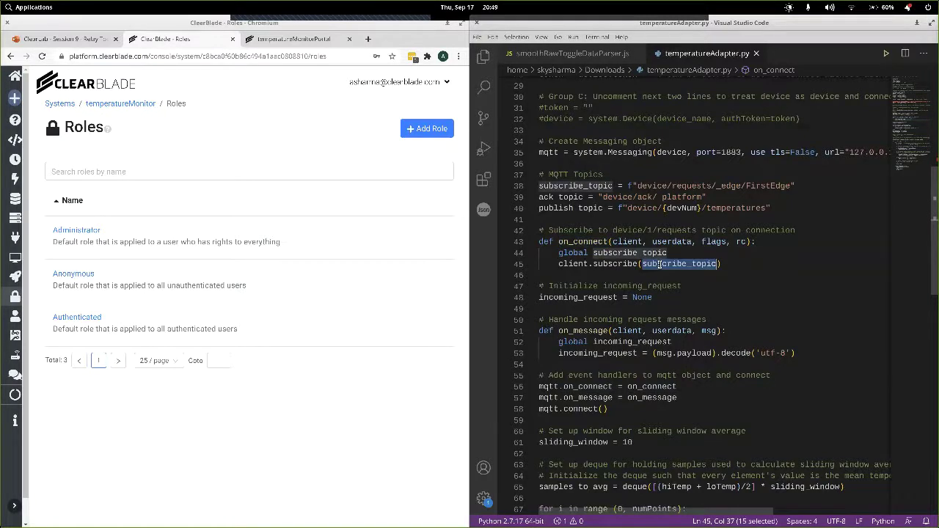
click(595, 331)
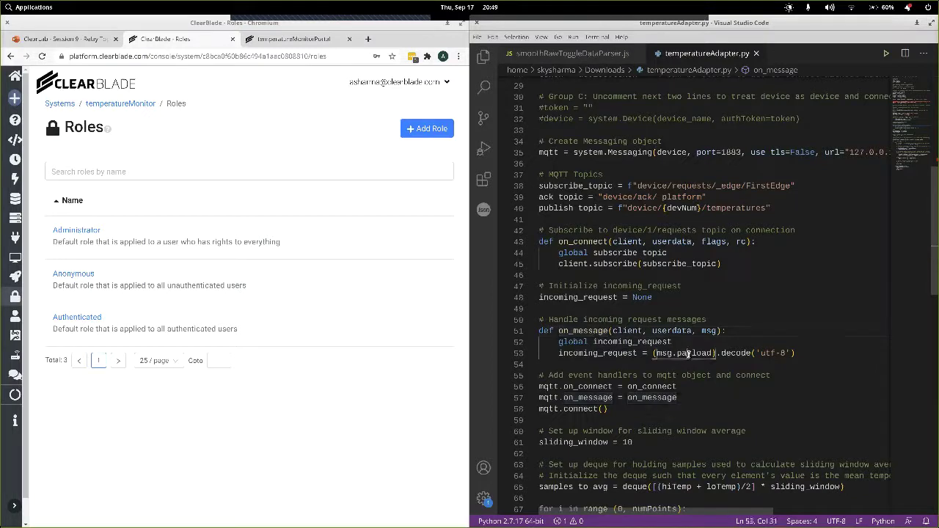
double_click(689, 353)
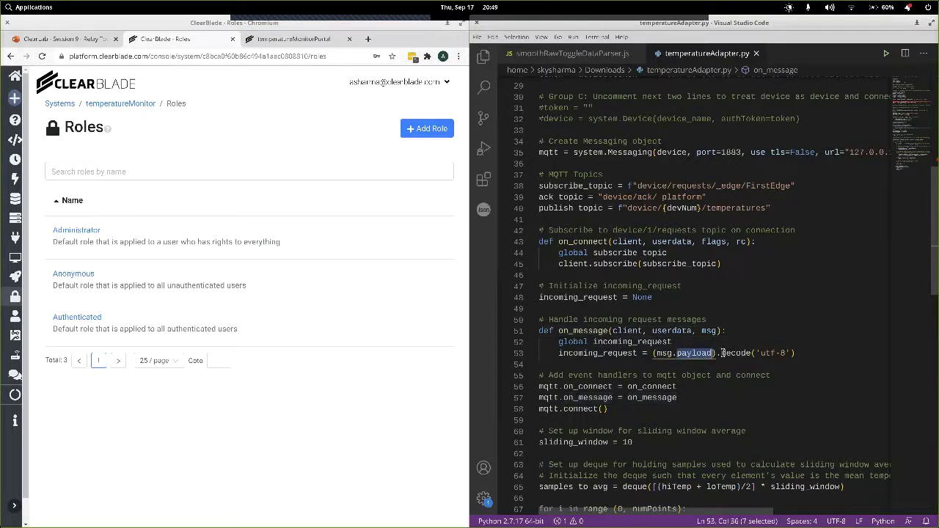
double_click(628, 352)
scroll(635, 383, down, 8)
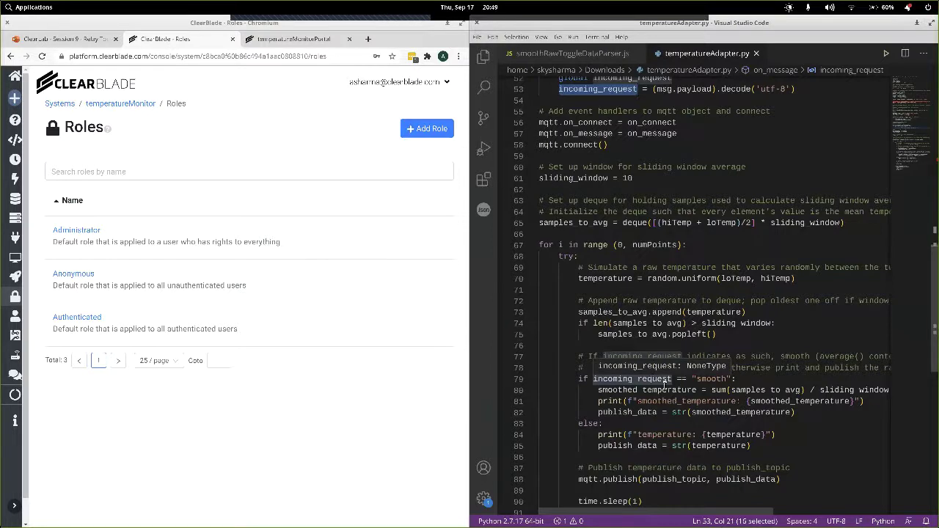
double_click(710, 379)
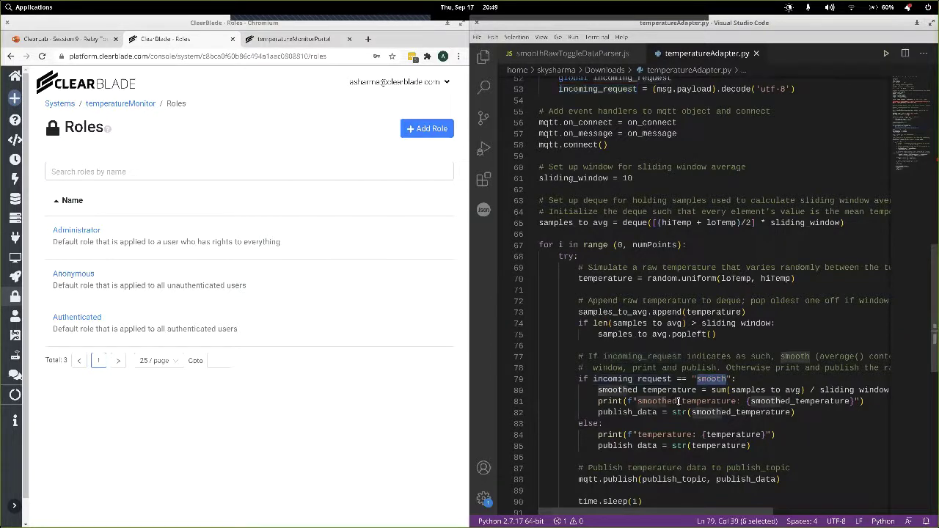
double_click(678, 401)
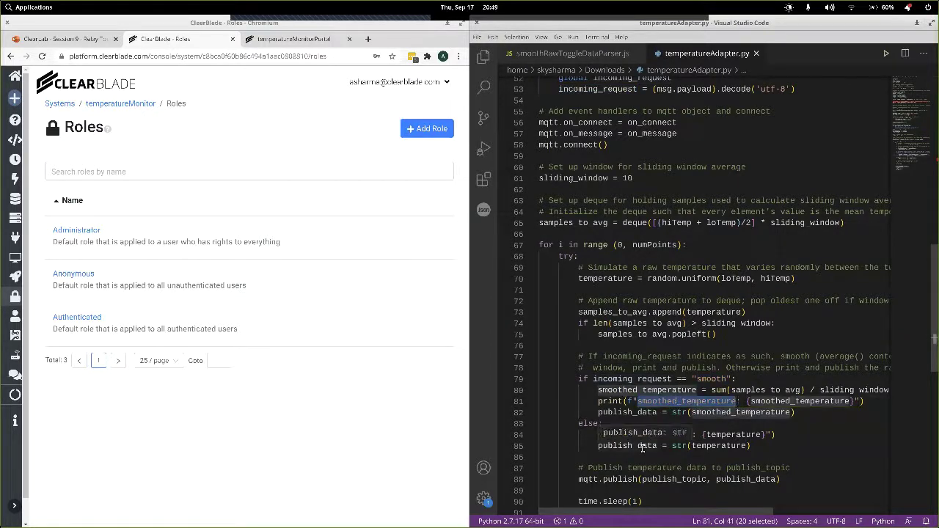
scroll(651, 410, up, 2)
scroll(652, 410, up, 5)
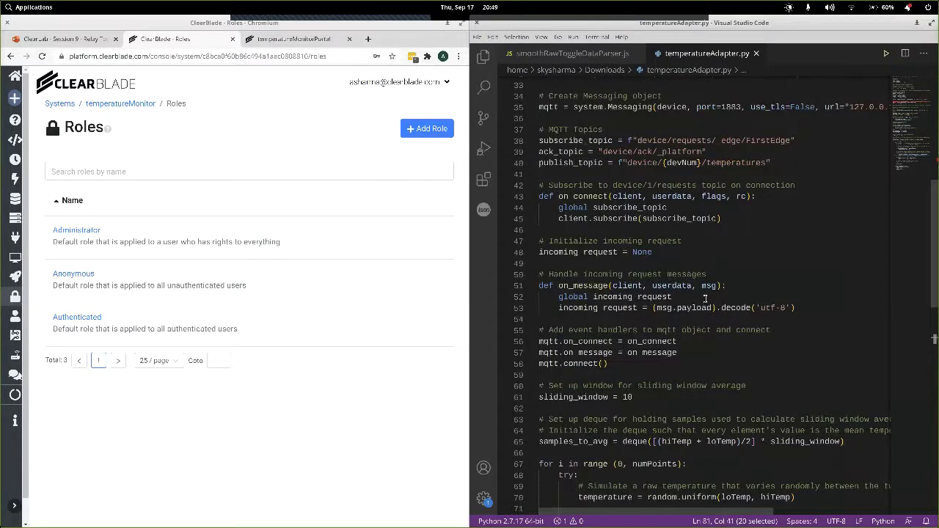
Add mqtt.publish(ack_topic, f"FirstEdge received '{incoming_request}'.") after the decode line and save.
click(804, 308)
key(BackSpace)
key(BackSpace)
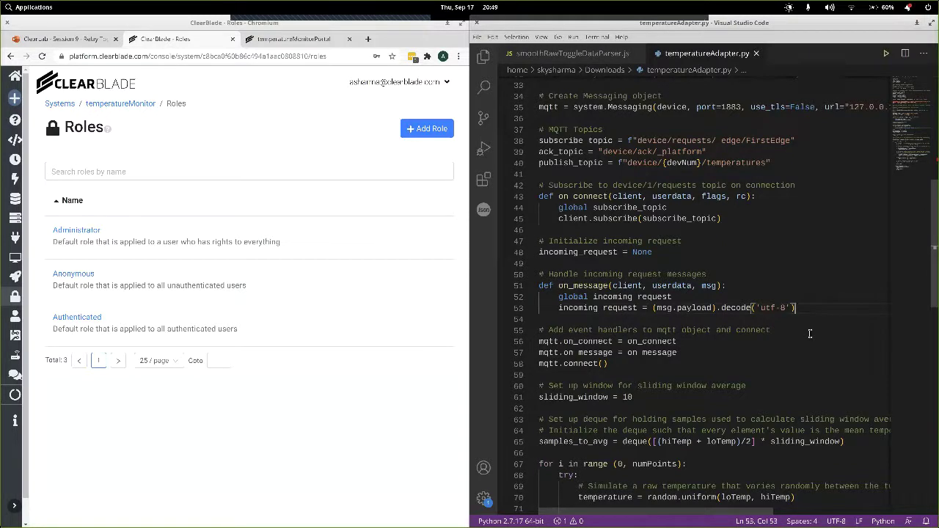
key(Return)
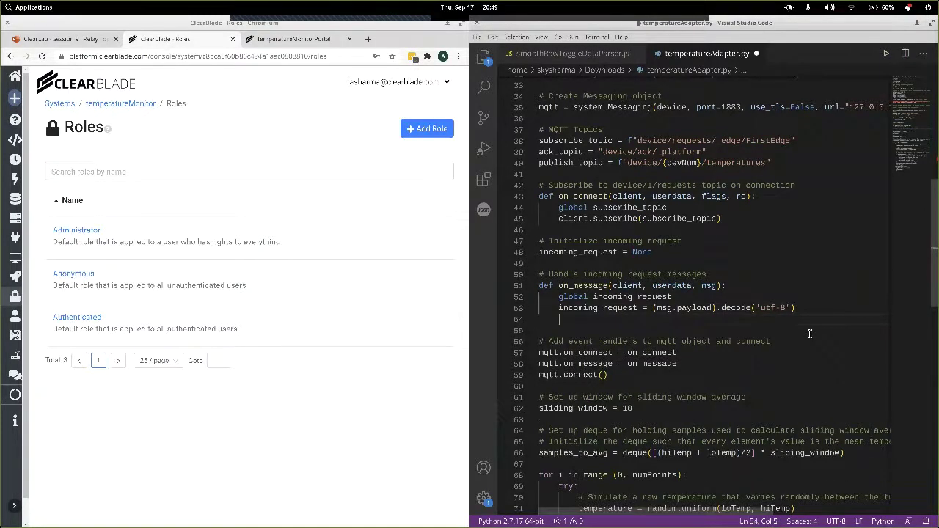
text(mq)
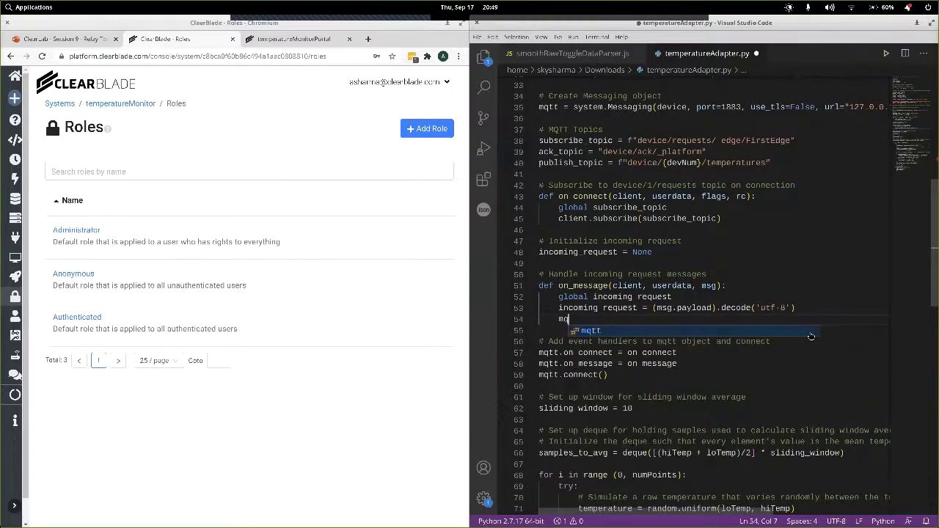
text(tt.publish()
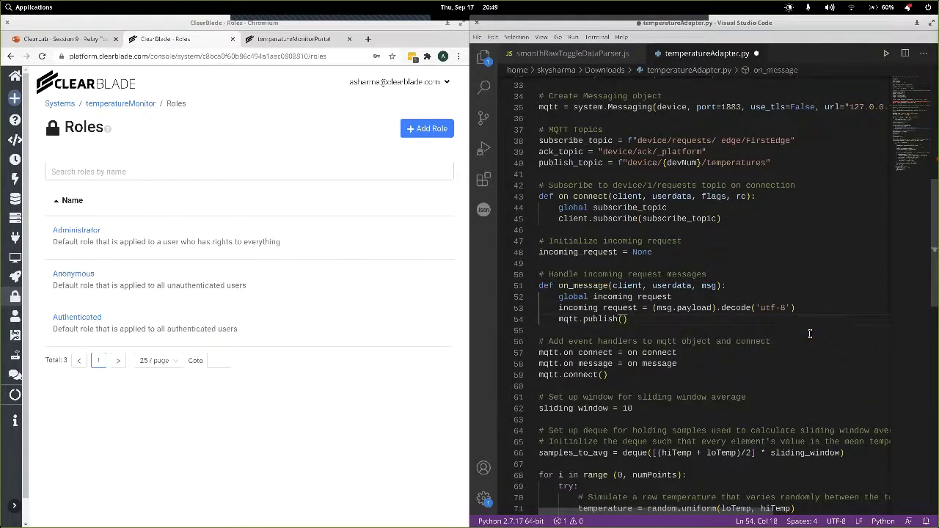
text(ac)
key(Tab)
text(, f"FirstEdge received)
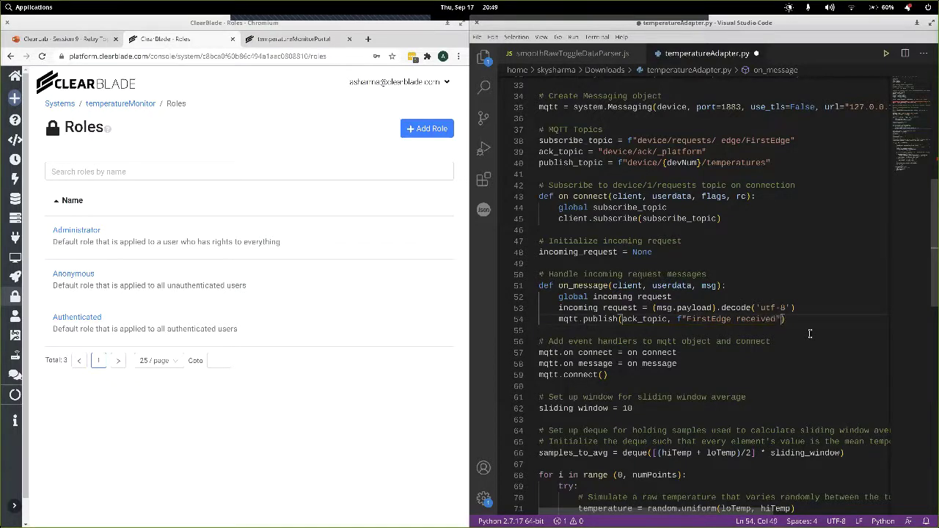
text( {)
text('.)
key(Left)
key(Left)
text({)
key(Left)
text(inco)
key(Down)
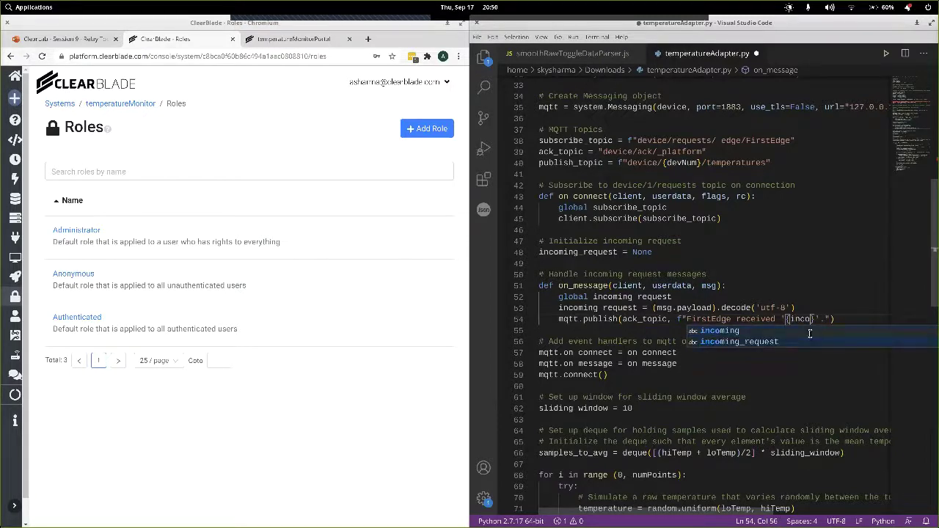
key(Return)
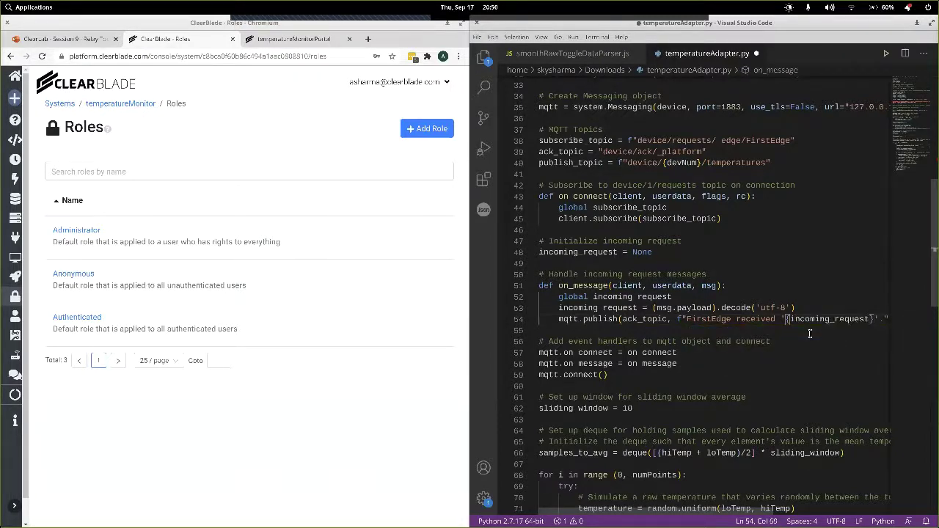
key(ctrl+s)
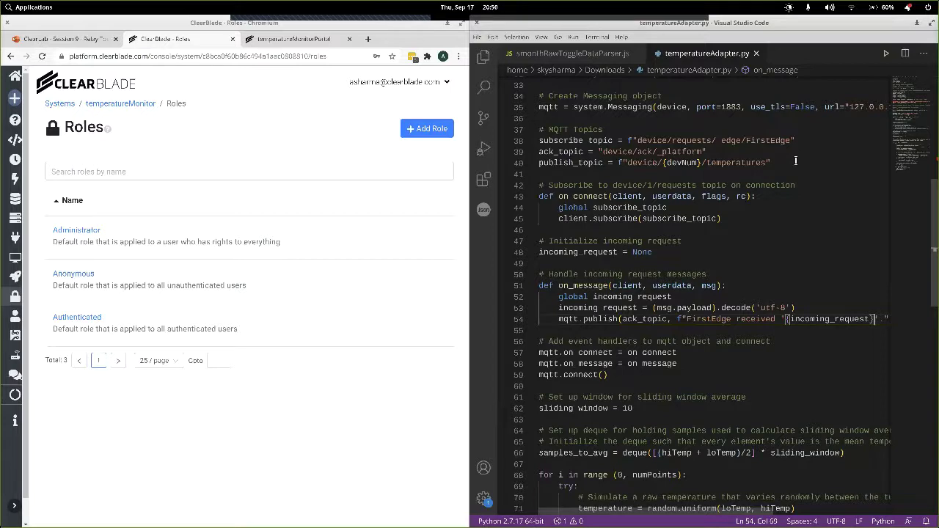
Review where incoming_request gets its starting value in the script.
click(811, 307)
scroll(779, 320, up, 5)
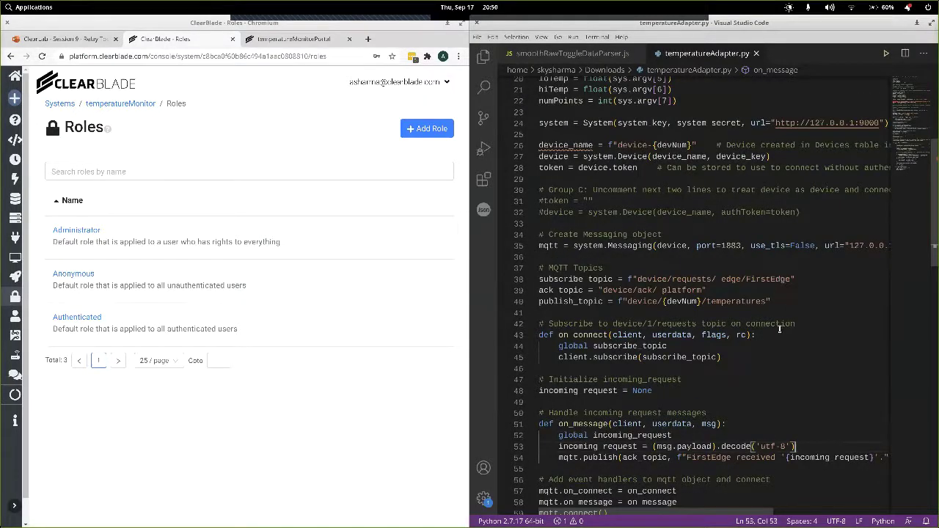
scroll(779, 329, down, 2)
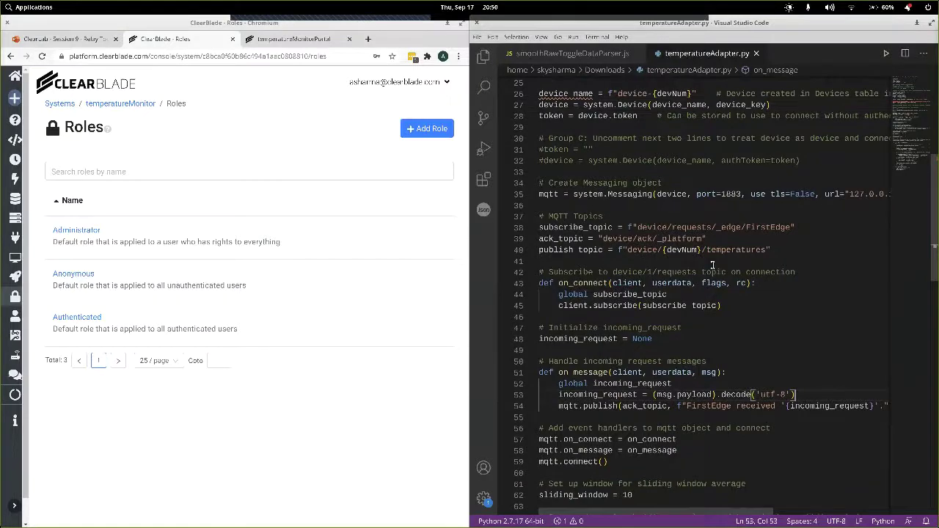
scroll(711, 265, down, 1)
click(740, 321)
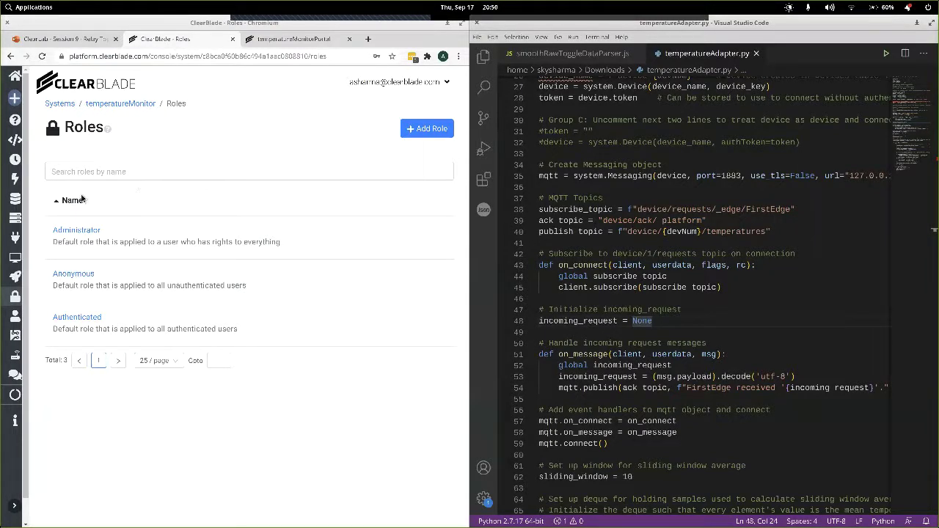
Replace temperatureAdapter's temperatureAdapter.py with the edited Downloads copy, save, and open Deployments.
click(15, 240)
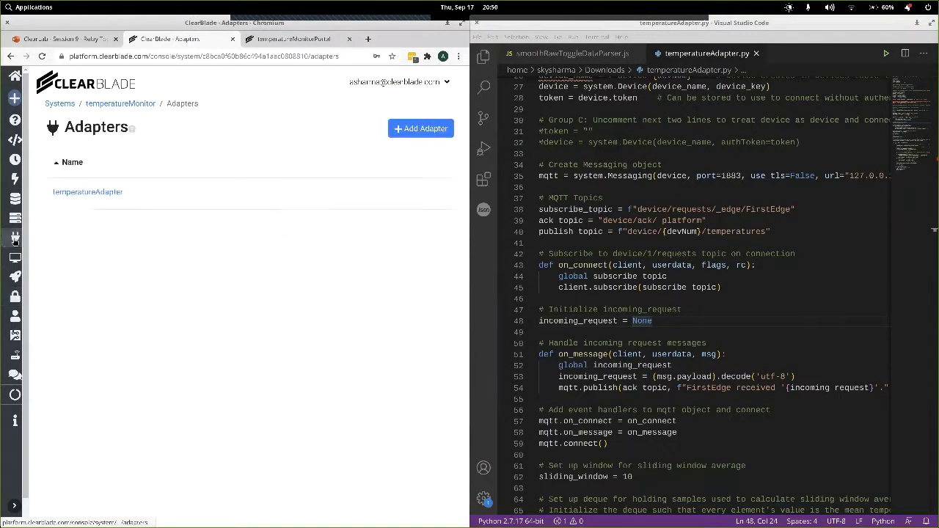
click(80, 191)
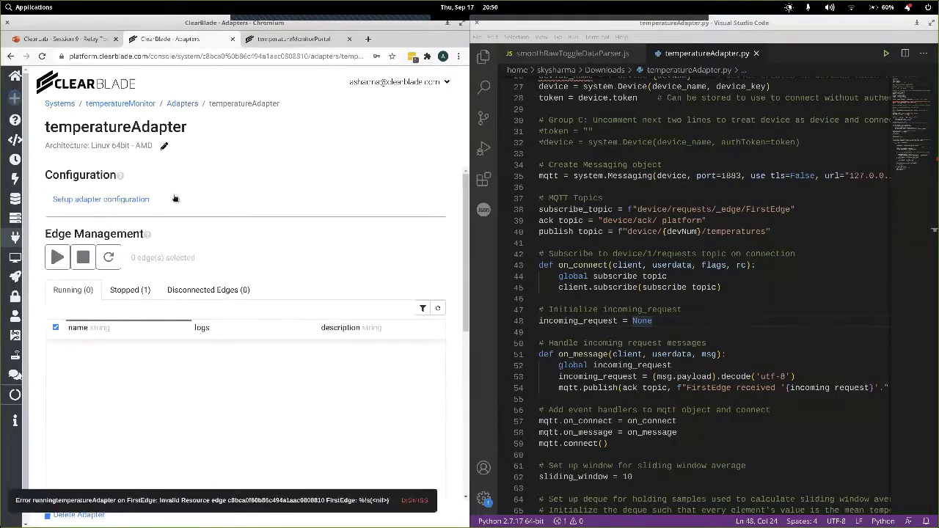
click(132, 200)
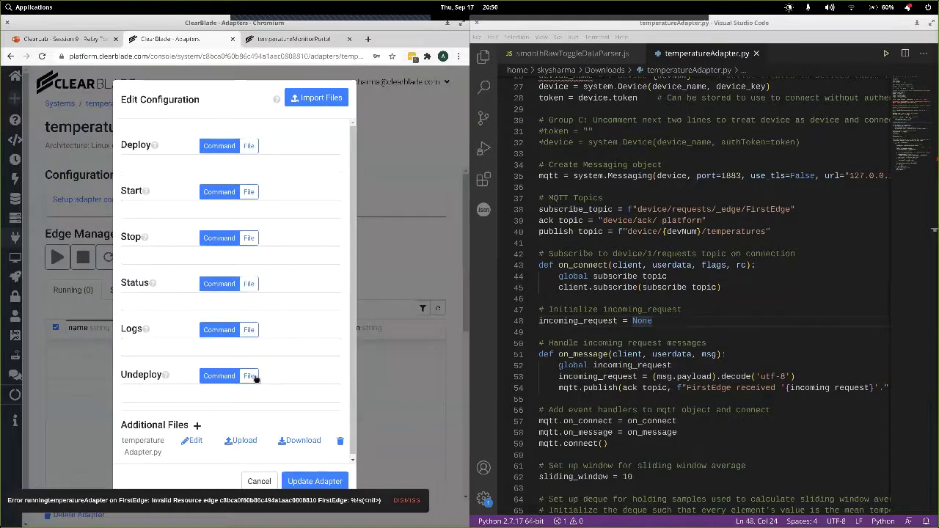
click(340, 441)
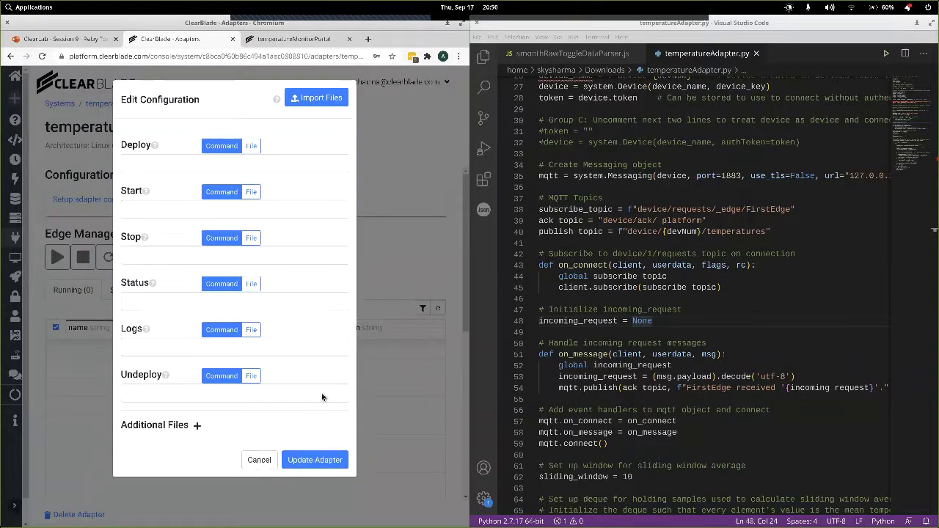
click(316, 103)
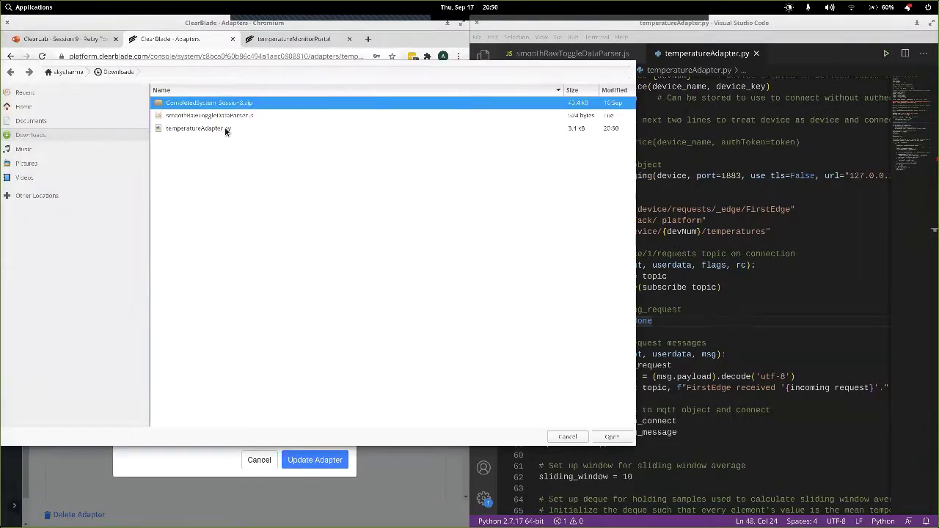
click(225, 128)
double_click(225, 127)
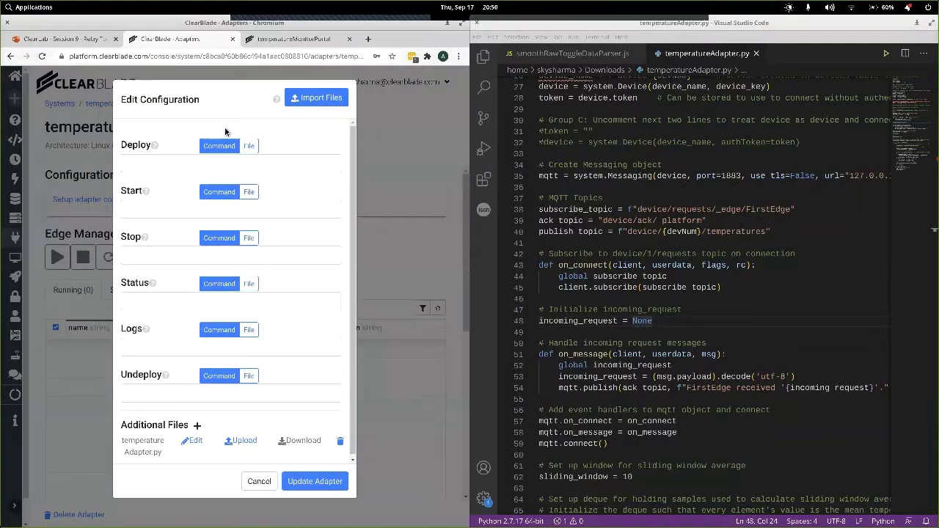
click(307, 481)
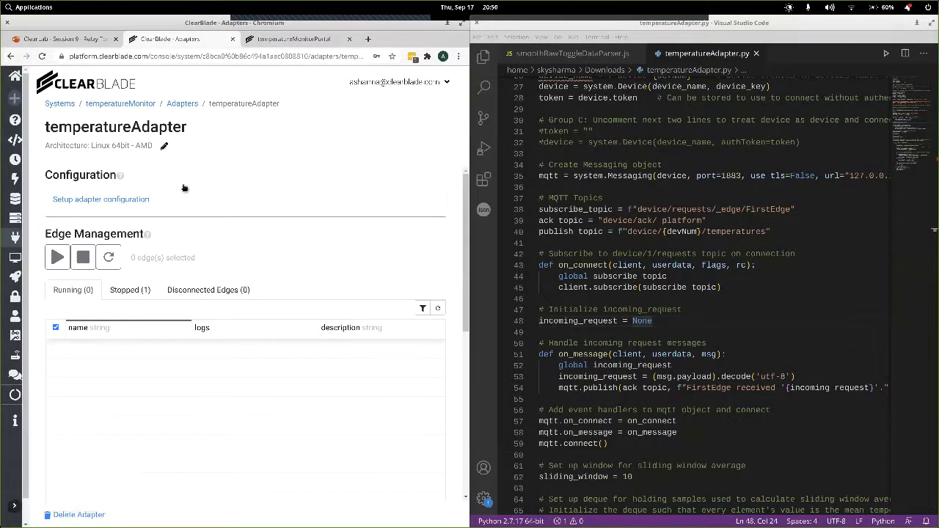
click(15, 278)
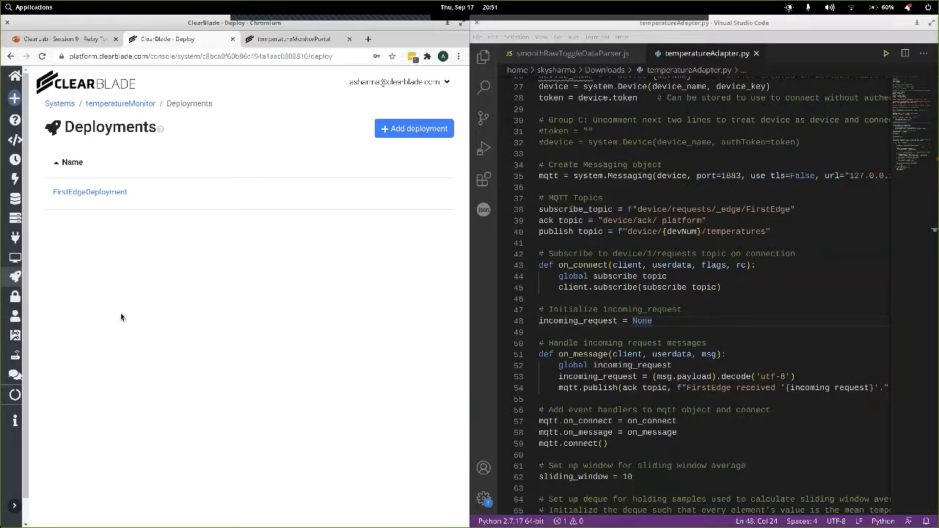
In FirstEdgeDeployment, set Users to Deploy Table with Sync To Edge and save.
click(296, 40)
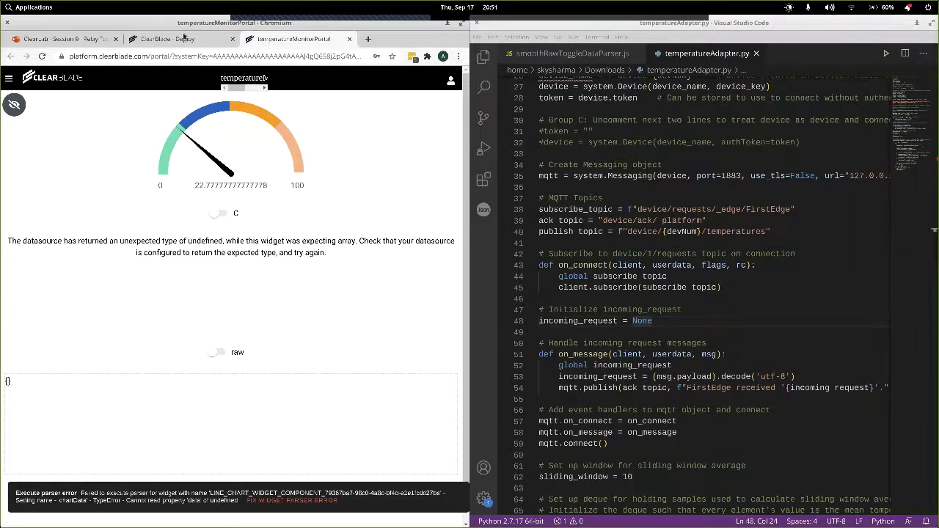
click(182, 38)
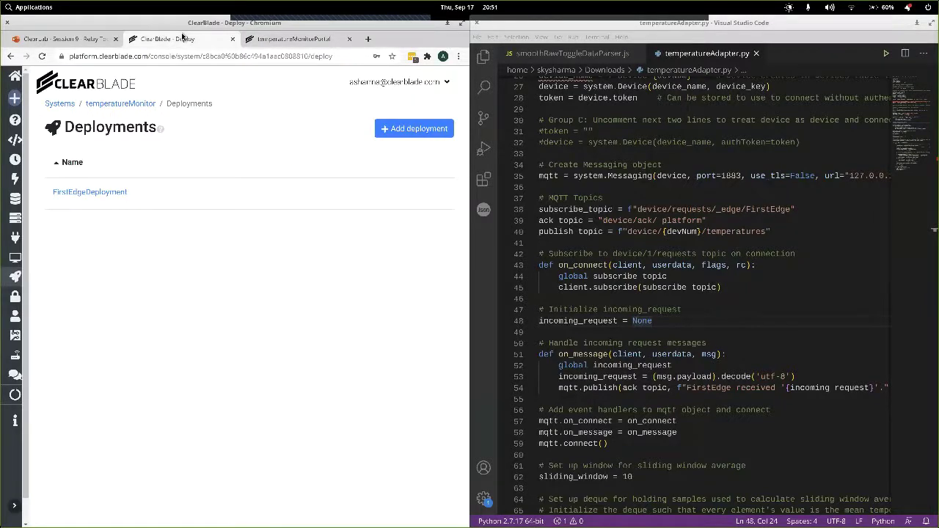
click(98, 194)
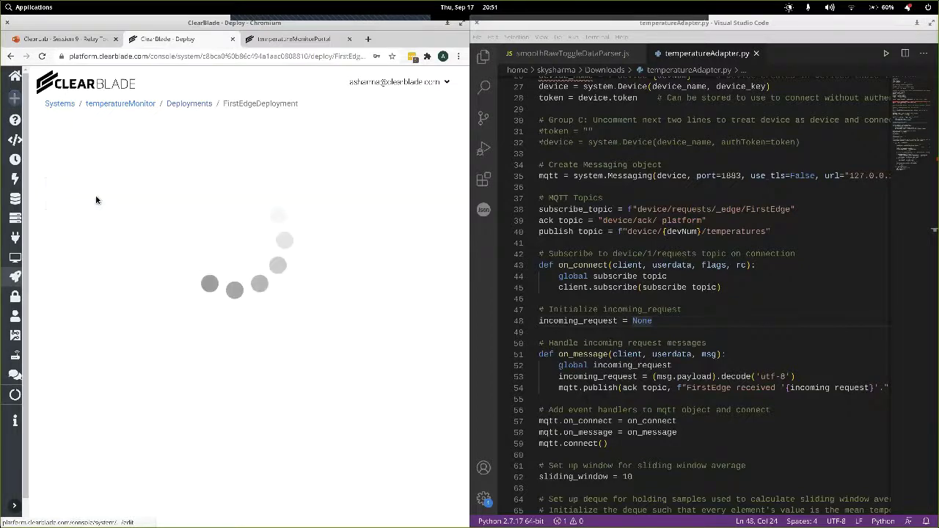
scroll(156, 352, down, 4)
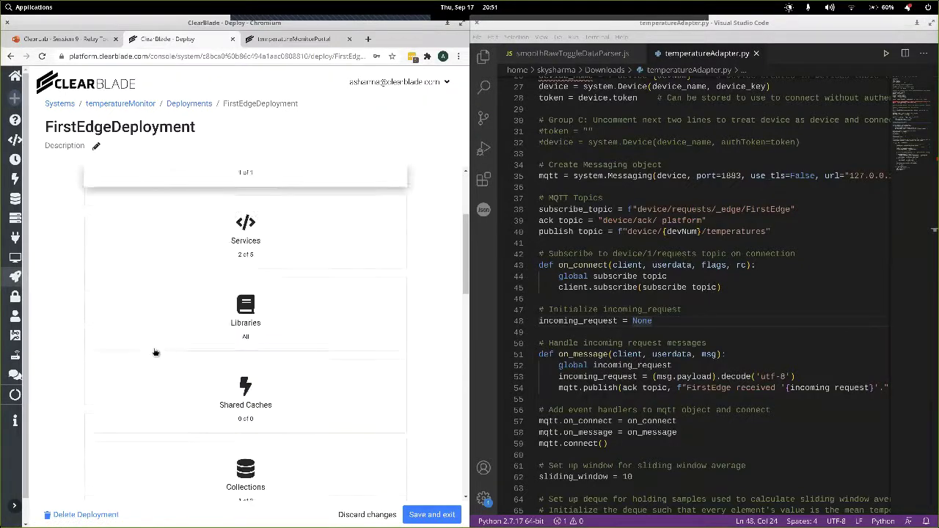
scroll(156, 353, down, 1)
click(238, 366)
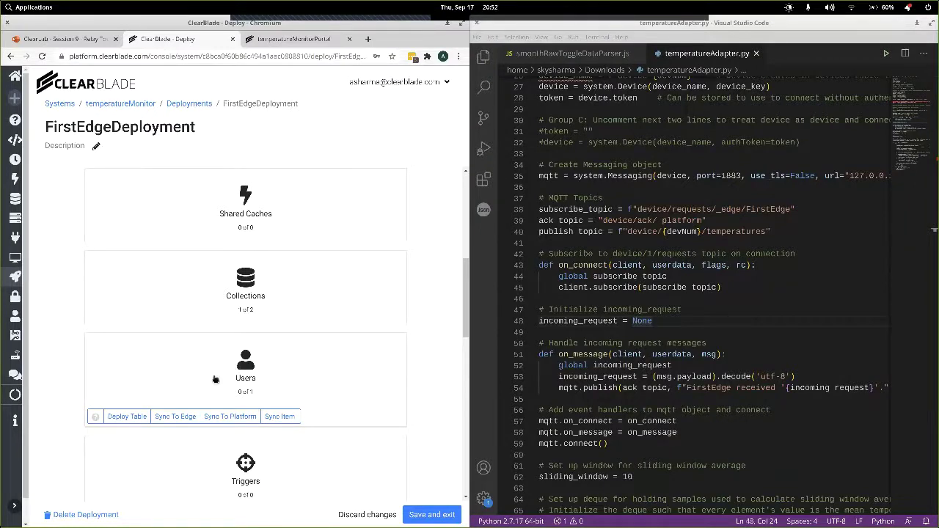
click(180, 418)
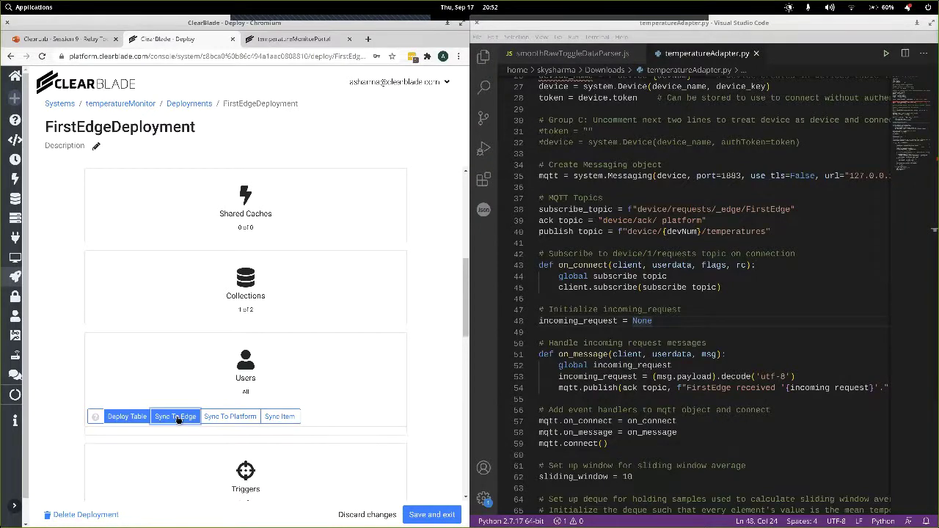
click(430, 514)
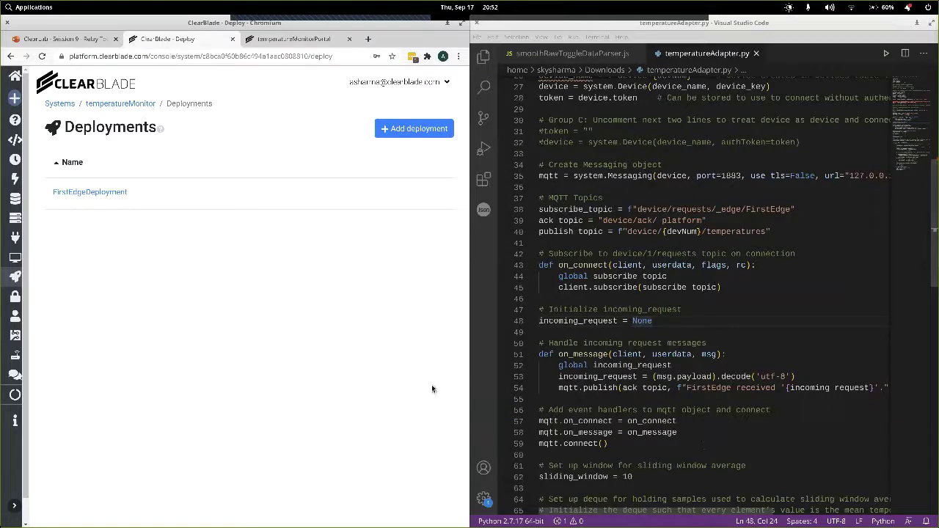
Bring the /tmp/session9 terminal forward and show the Edges list with FirstEdge.
key(alt+Tab)
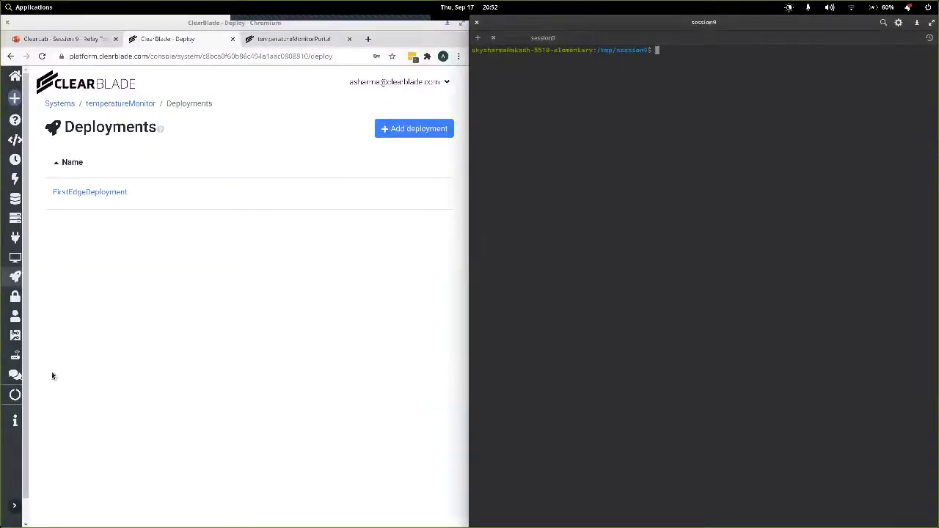
click(16, 358)
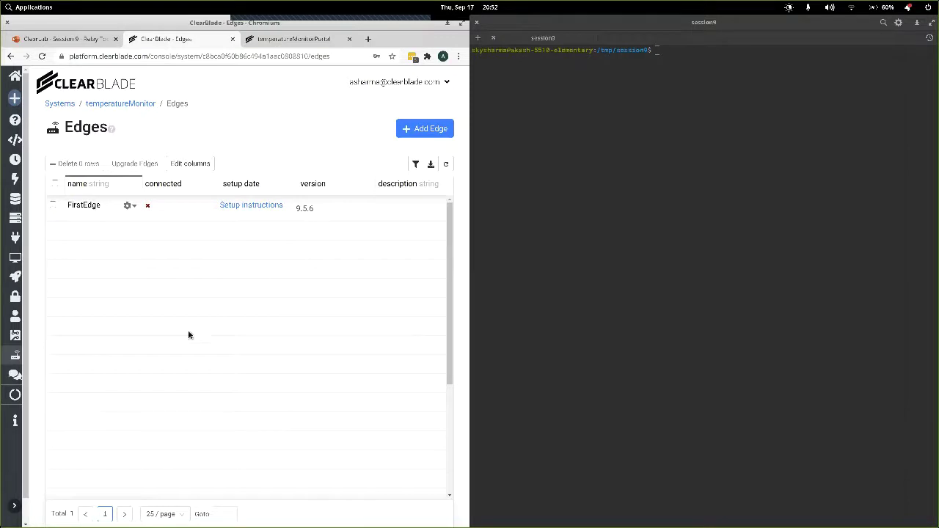
click(14, 422)
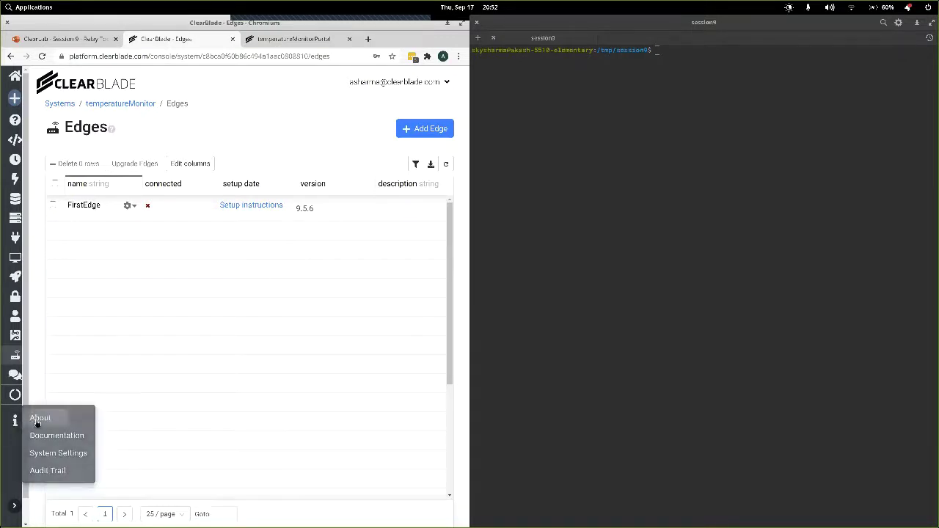
click(40, 418)
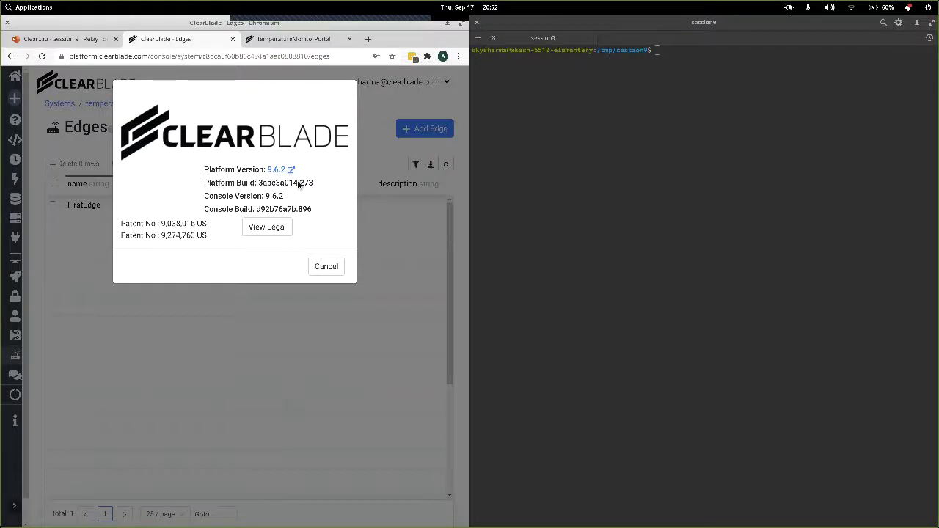
click(327, 266)
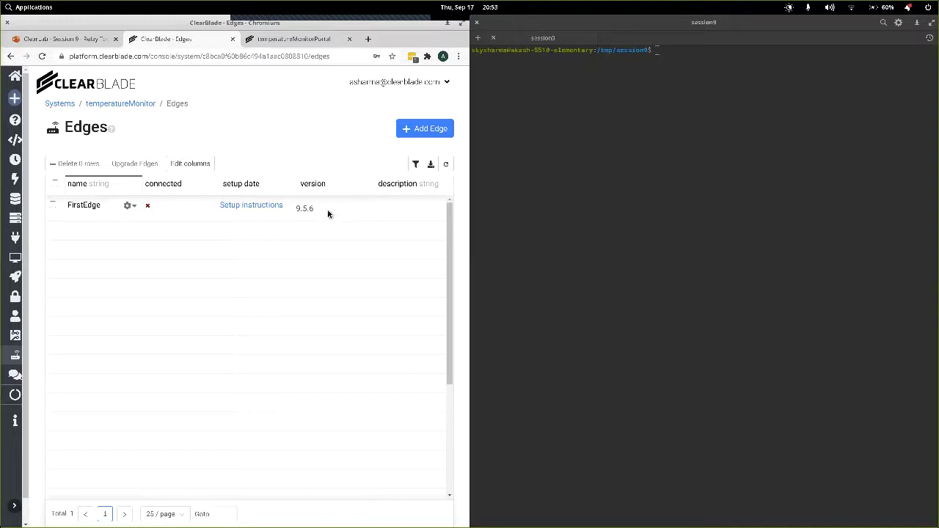
Run ls in the /tmp/session9 terminal to confirm the folder is empty.
click(695, 121)
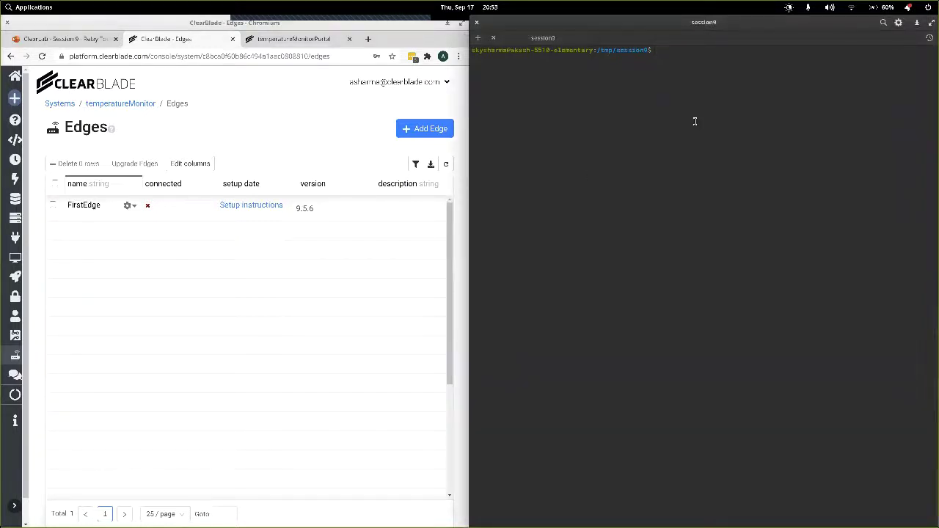
text(ls)
key(Return)
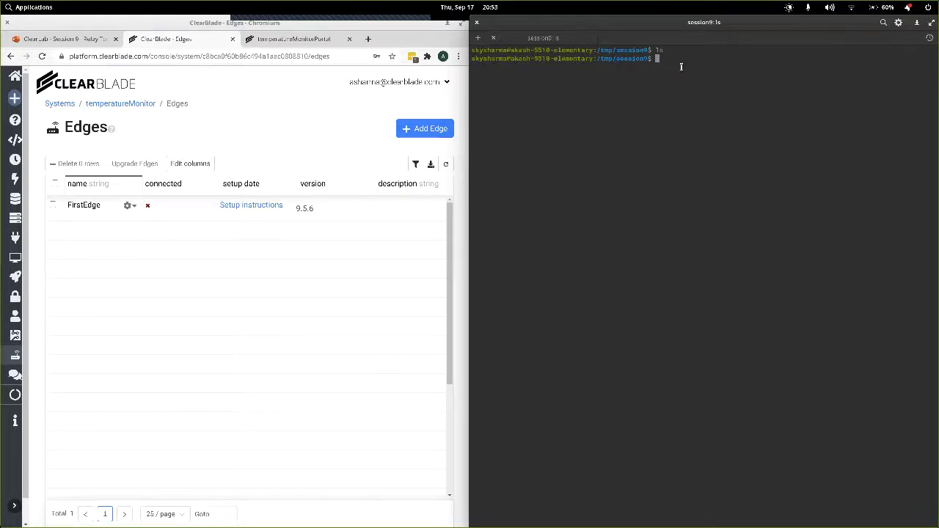
click(128, 206)
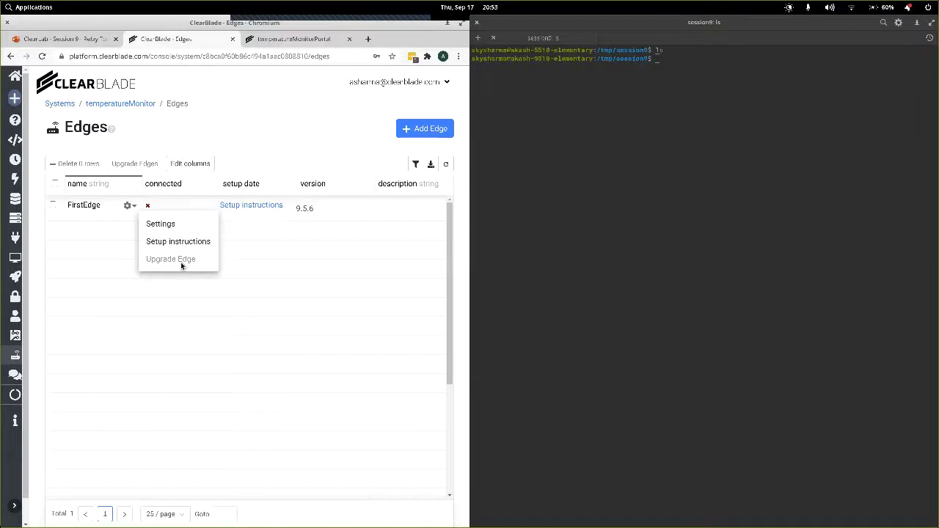
Install ClearBlade Edge by running FirstEdge's Linux - x86_64 install command in the terminal.
click(278, 163)
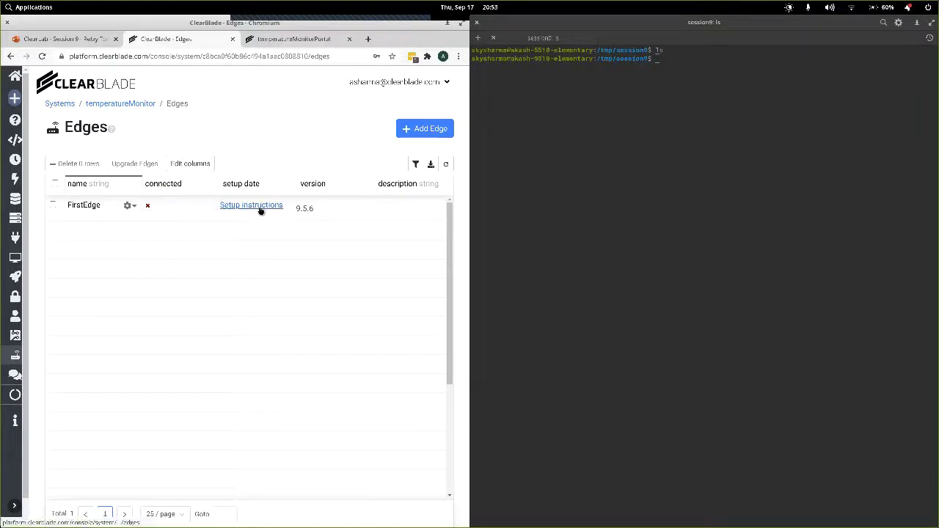
click(260, 209)
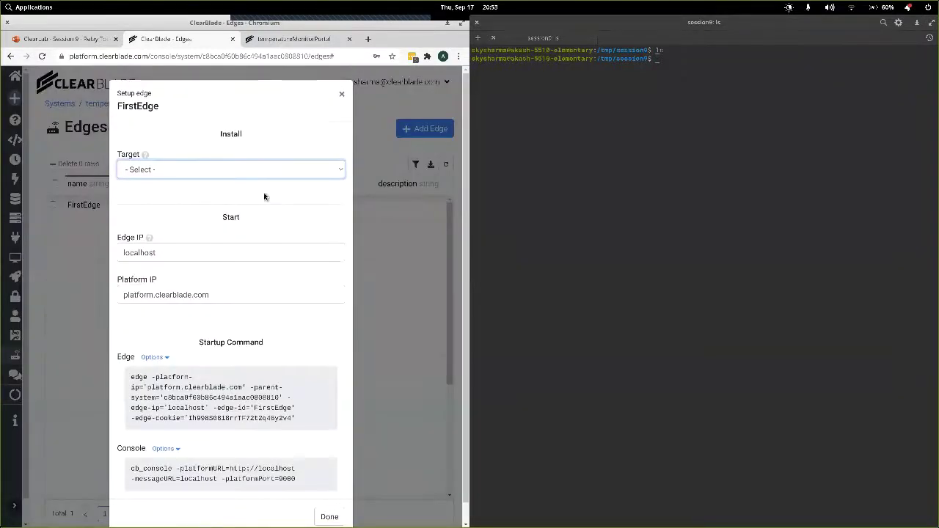
click(246, 169)
click(209, 197)
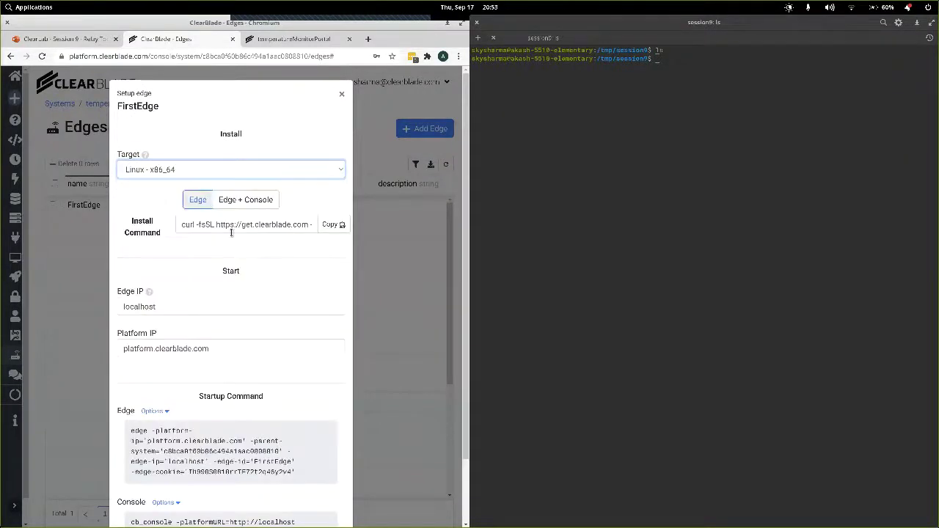
click(332, 224)
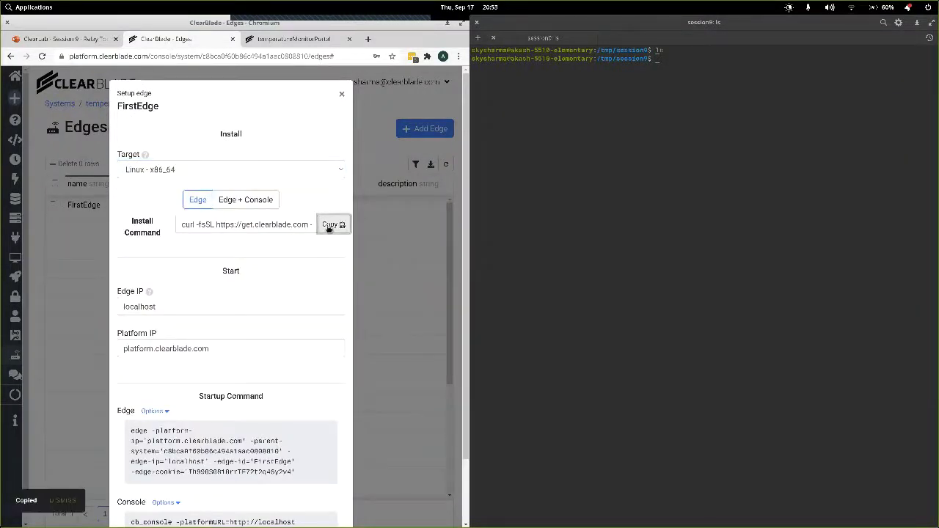
click(681, 144)
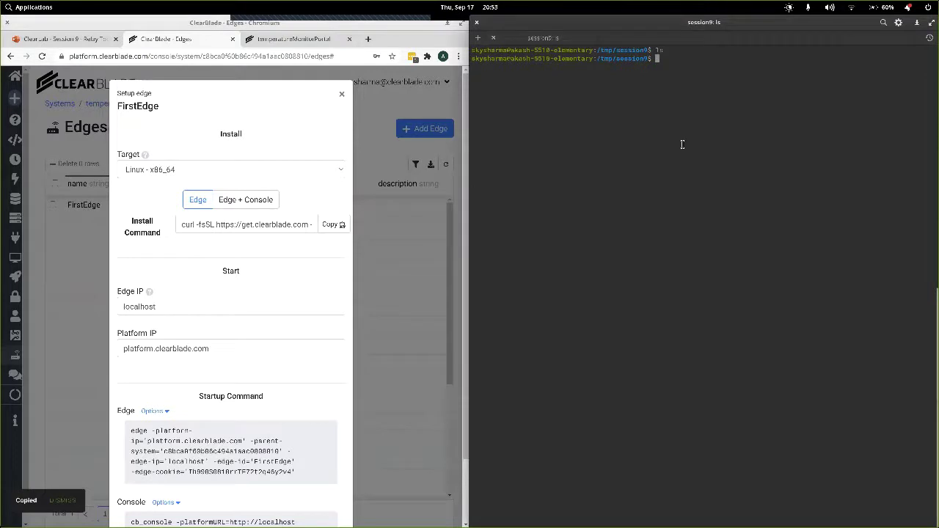
key(ctrl+shift+v)
key(Return)
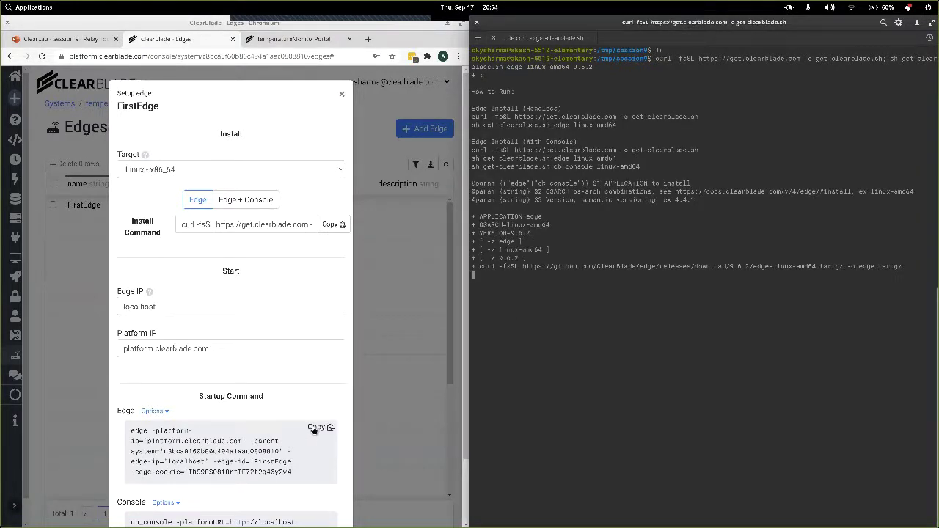
Run FirstEdge's copied startup command in the terminal to start the edge locally.
click(314, 430)
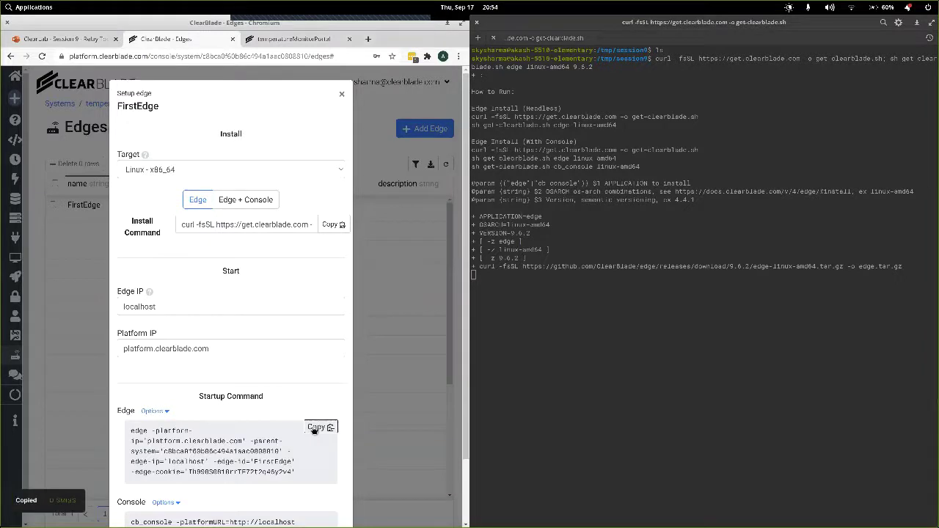
click(572, 315)
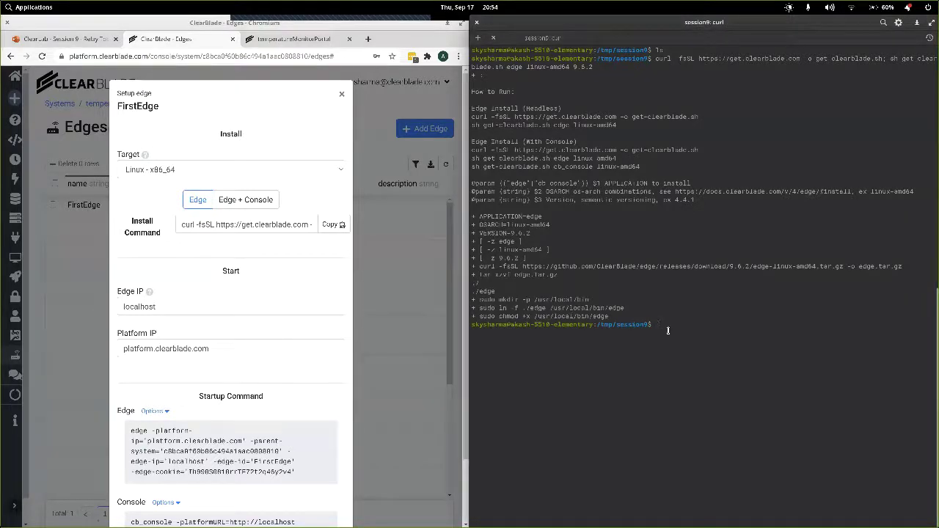
key(ctrl+shift+v)
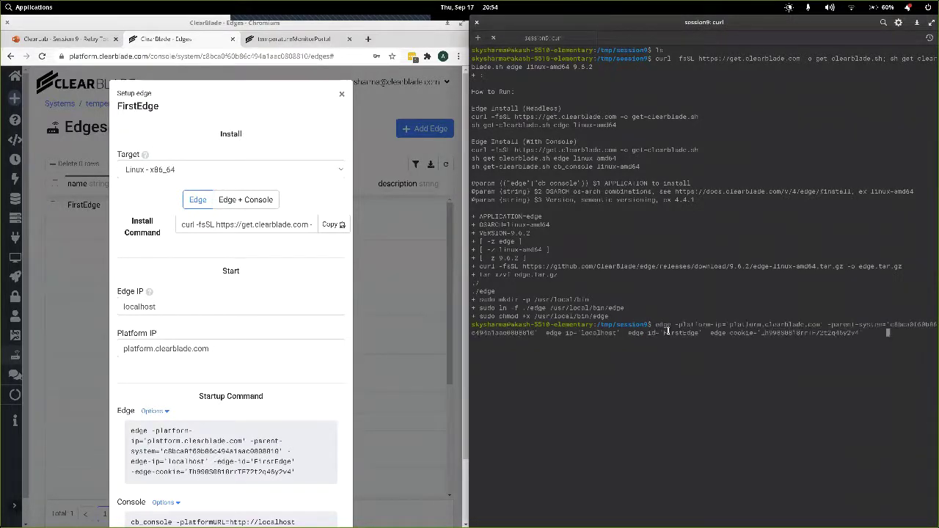
key(Return)
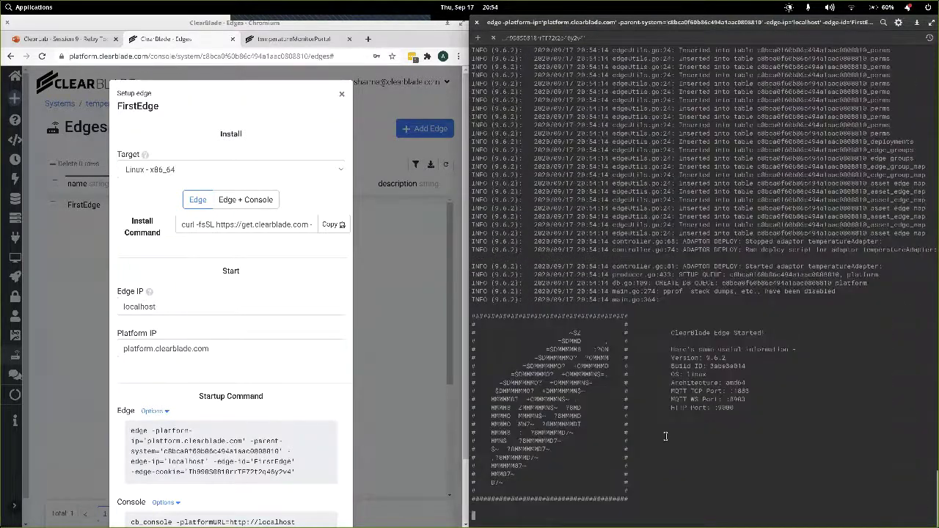
Refresh the Edges table to see FirstEdge connected at 9.6.2, then log in to it.
click(368, 145)
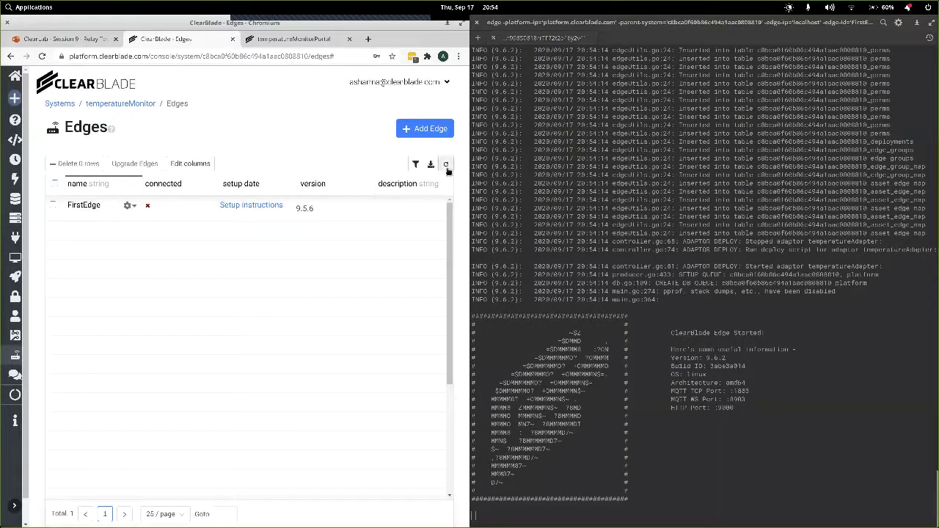
click(445, 164)
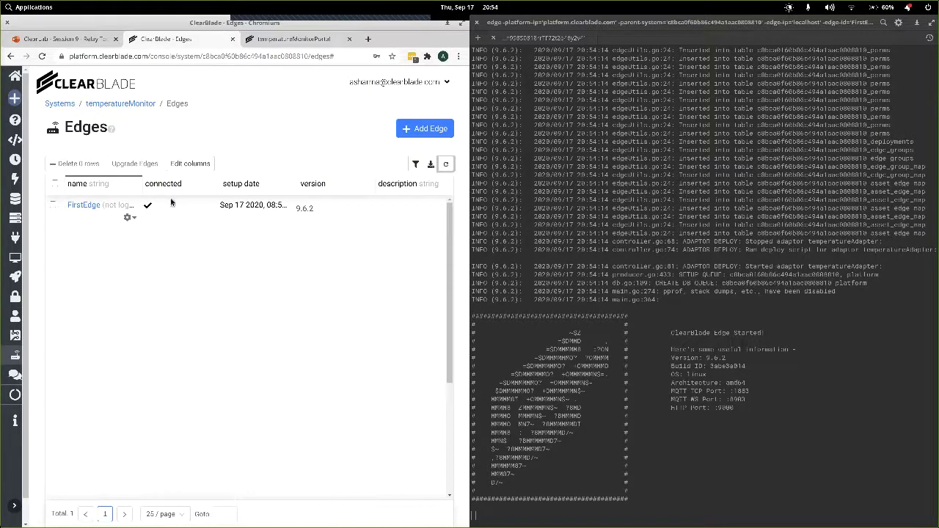
click(129, 219)
click(85, 206)
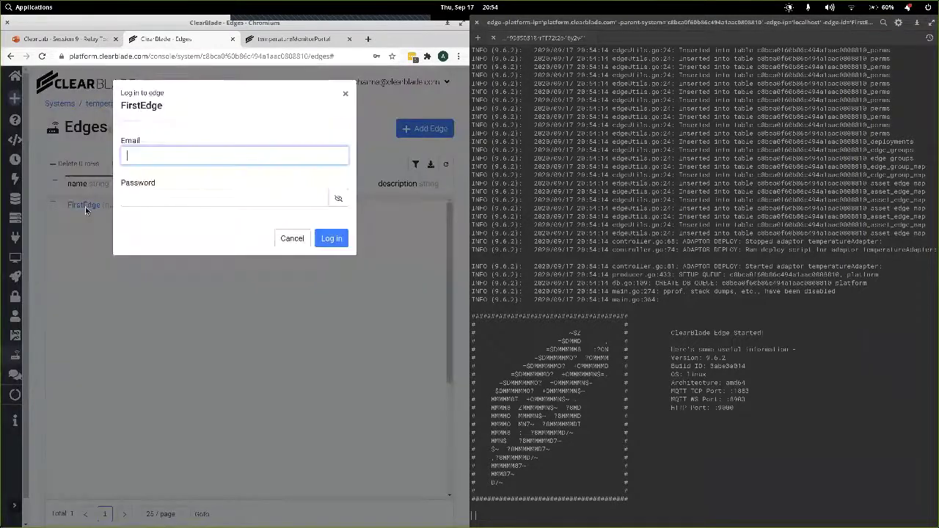
click(330, 241)
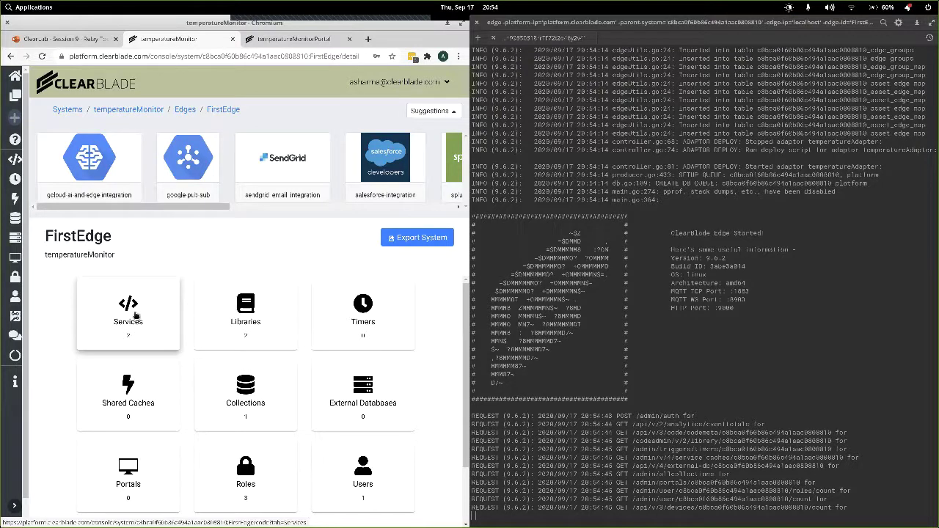
Save and Test logTemperaturesMqtt, confirming under Advanced that it is currently running.
click(134, 314)
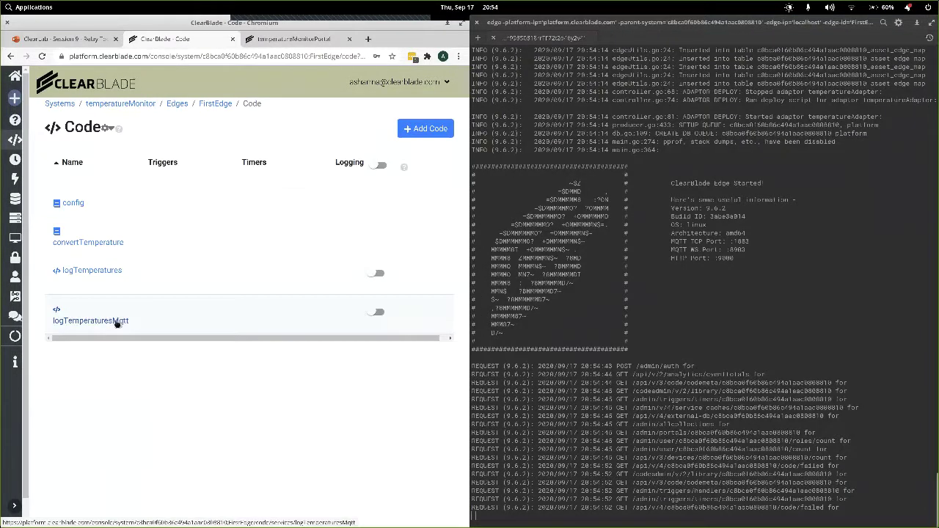
click(113, 322)
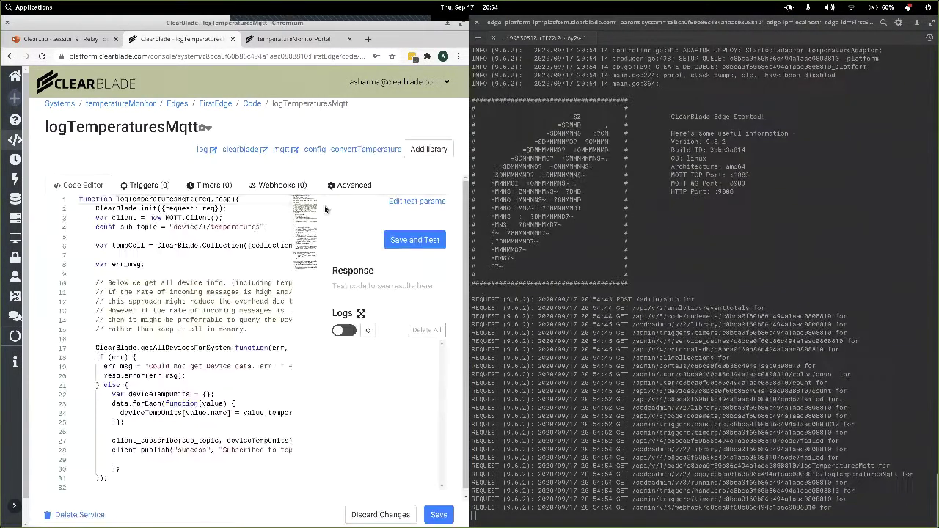
click(352, 187)
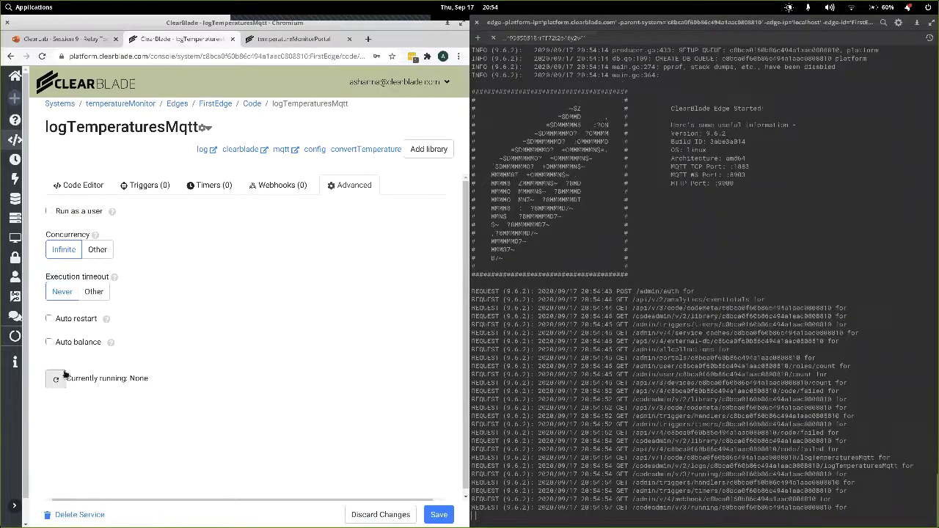
click(83, 184)
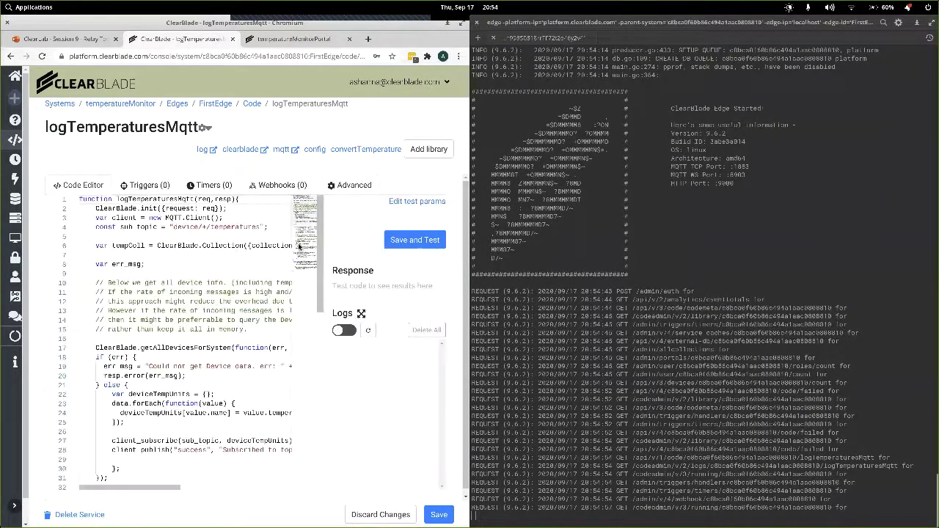
click(416, 242)
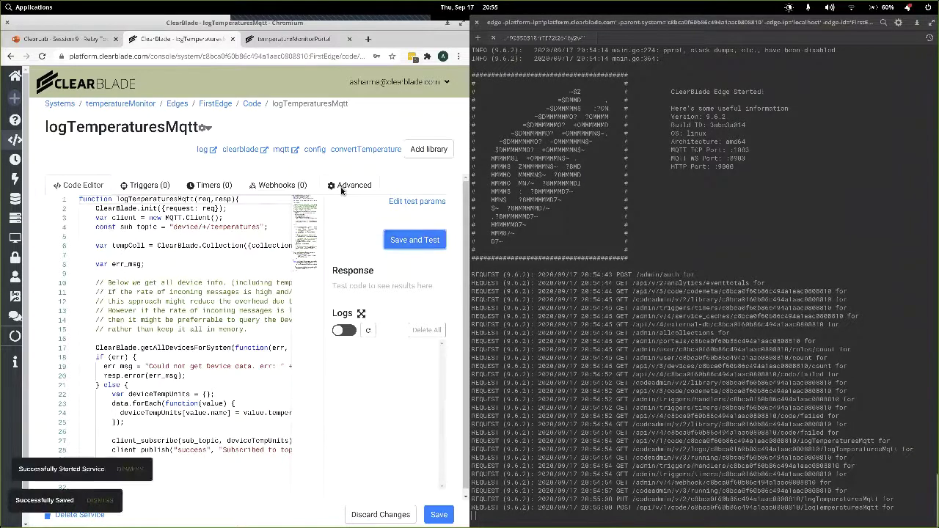
click(338, 185)
click(55, 380)
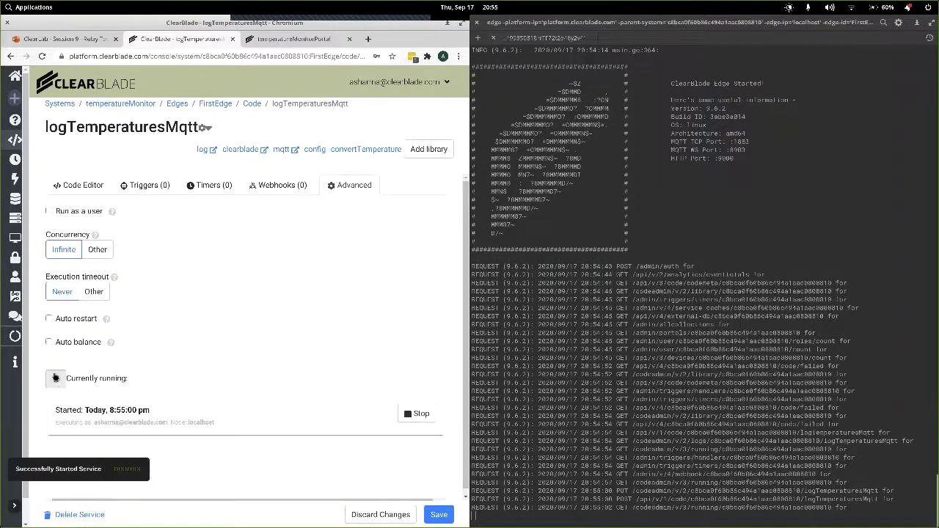
click(83, 185)
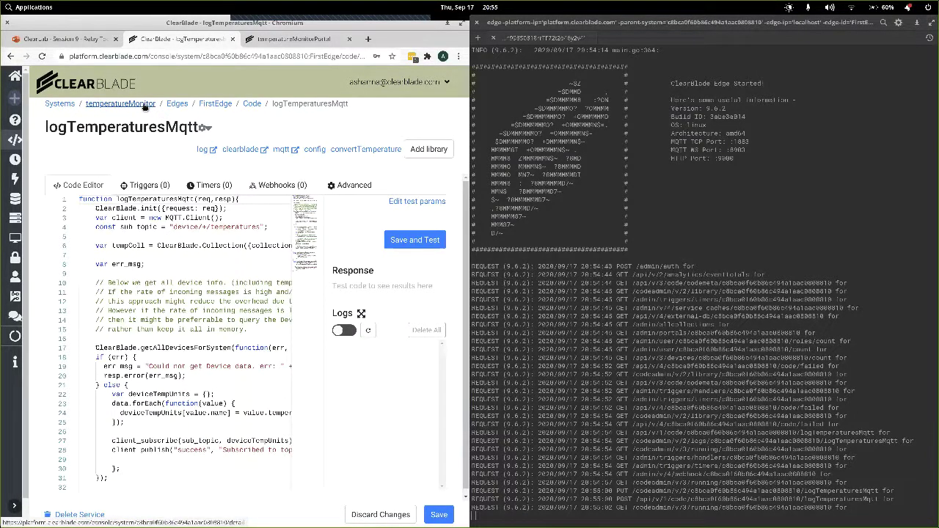
Show the temperatureMonitor system properties and duplicate the terminal into a new tab.
click(145, 105)
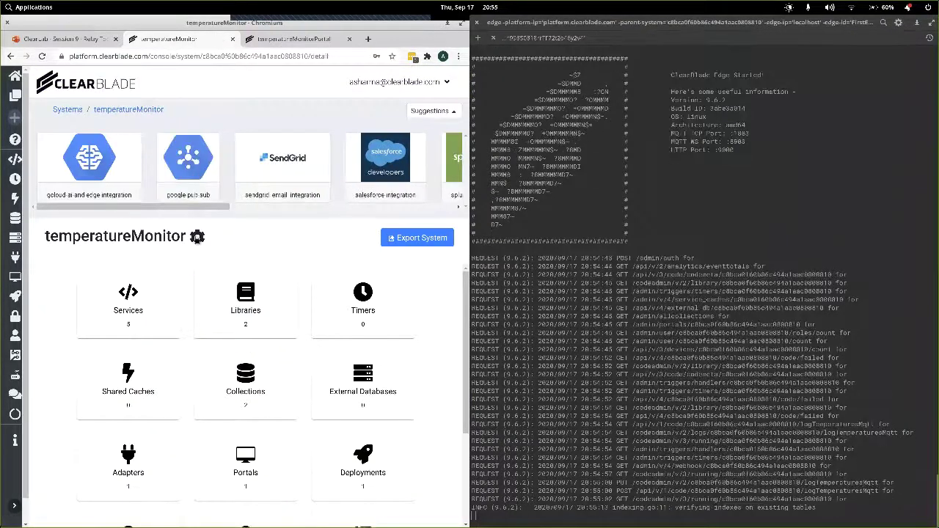
click(196, 237)
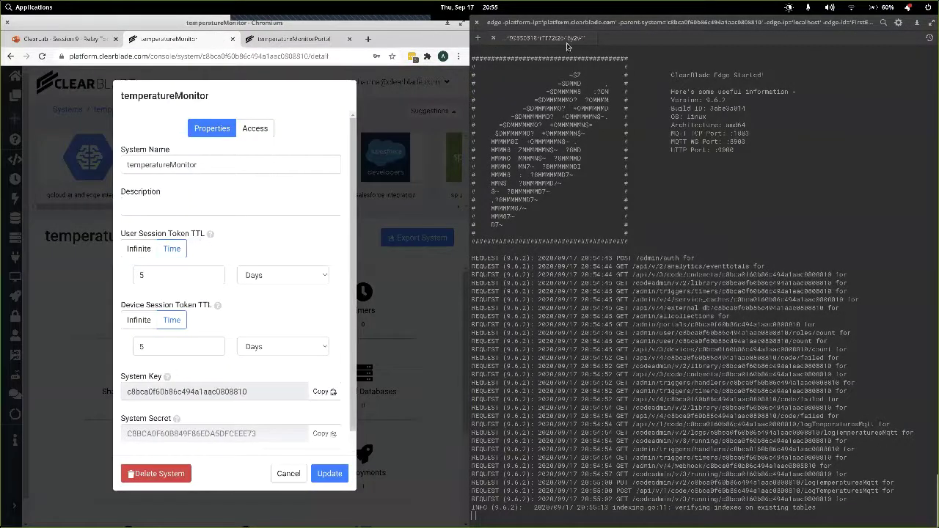
right_click(566, 44)
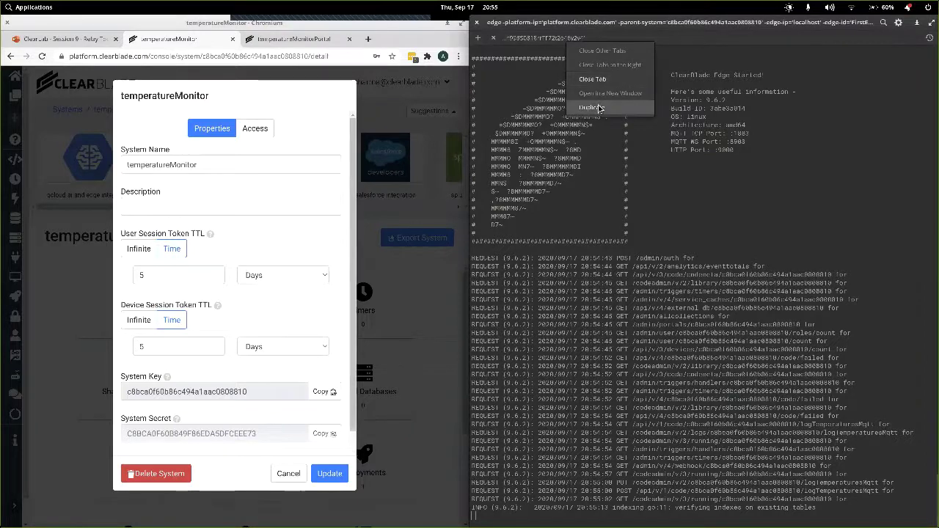
click(599, 107)
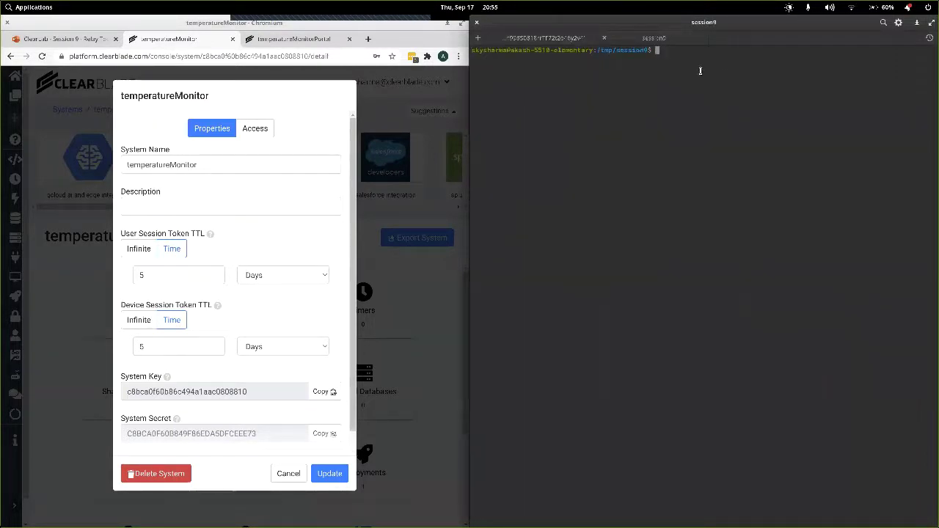
In the new tab, change into adapters/temperatureAdapter and list its files.
text(cd ad)
key(Tab)
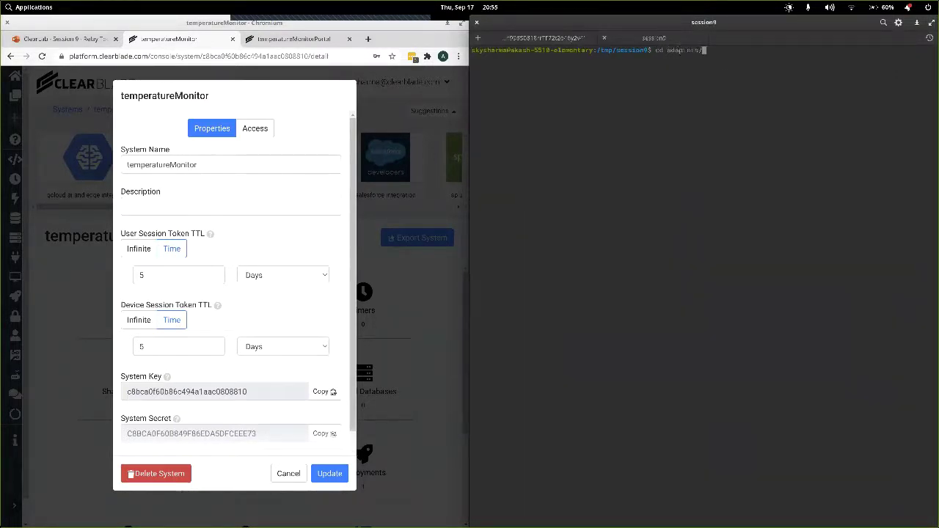
text(tem)
key(Tab)
key(Return)
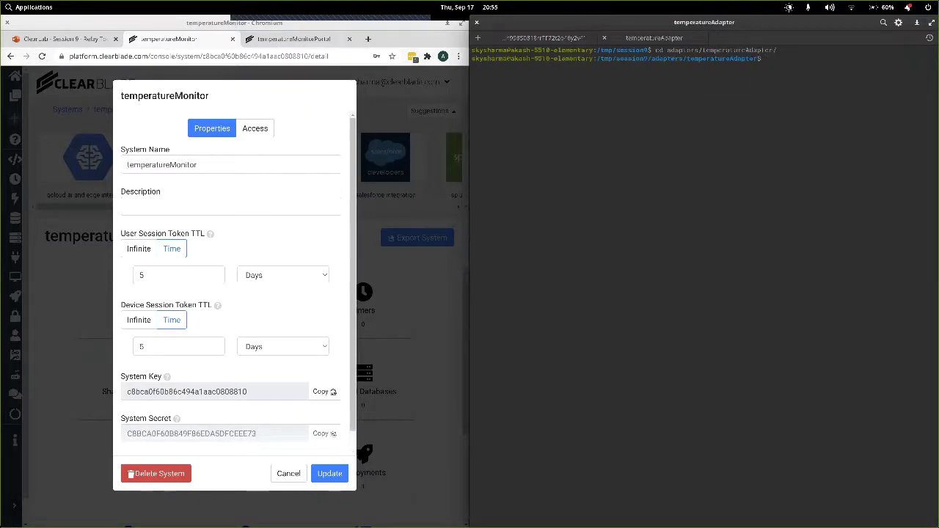
text(ls)
key(Return)
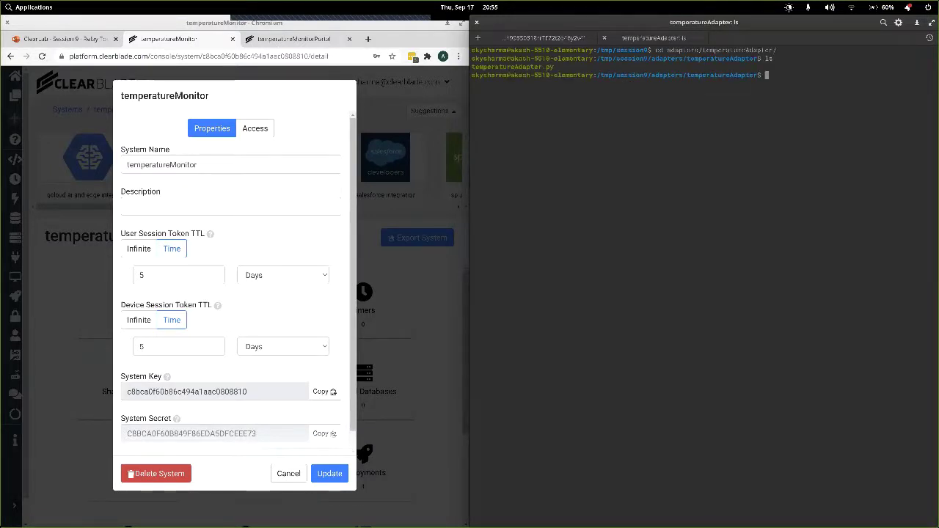
Type python3 temperatureAdapter.py with the System Key, System Secret, device credentials and 70 100 100.
text(python3 te)
key(Tab)
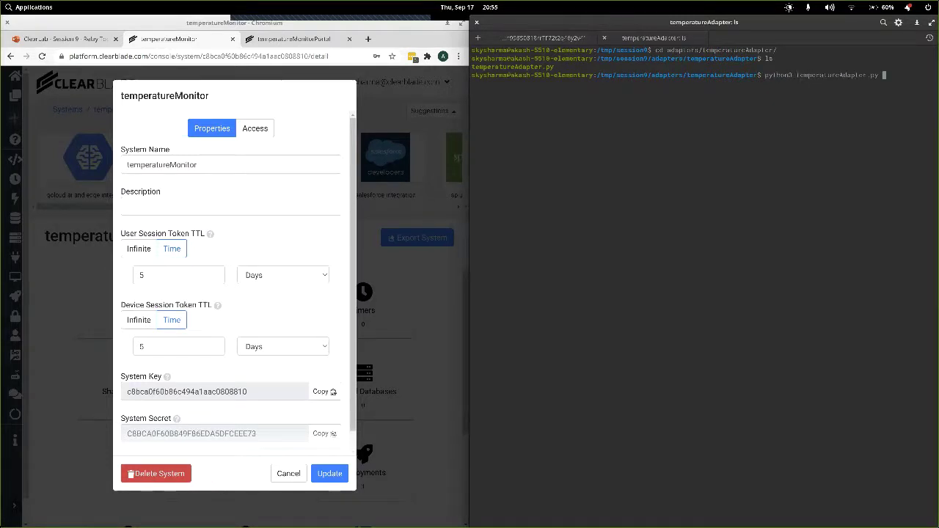
click(319, 396)
click(895, 81)
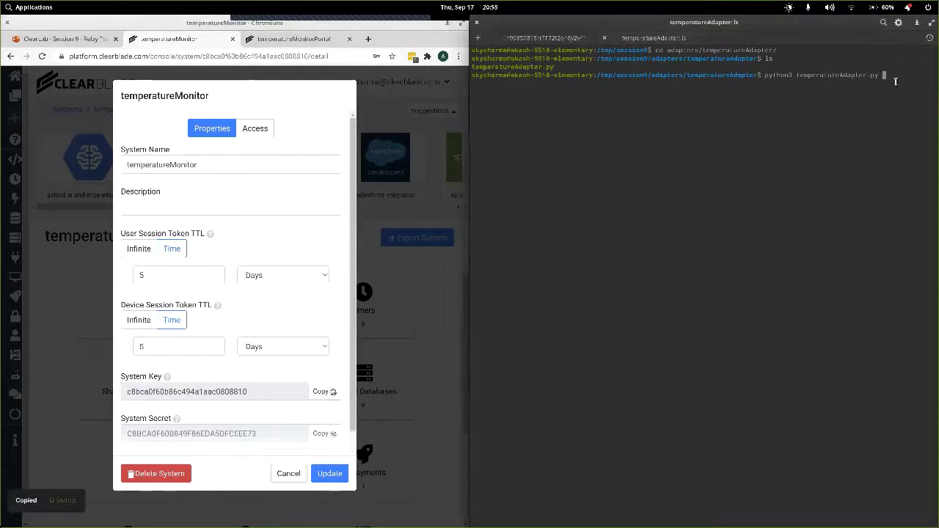
key(ctrl+shift+v)
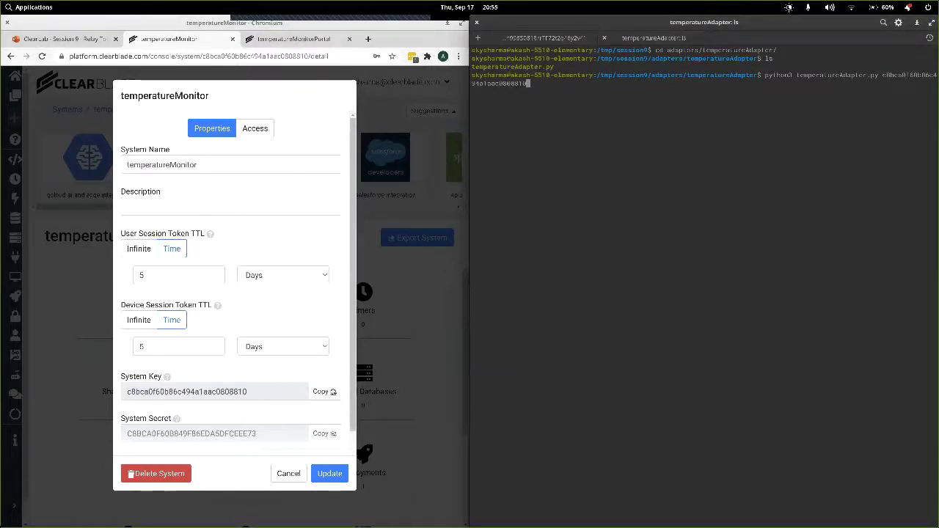
click(348, 421)
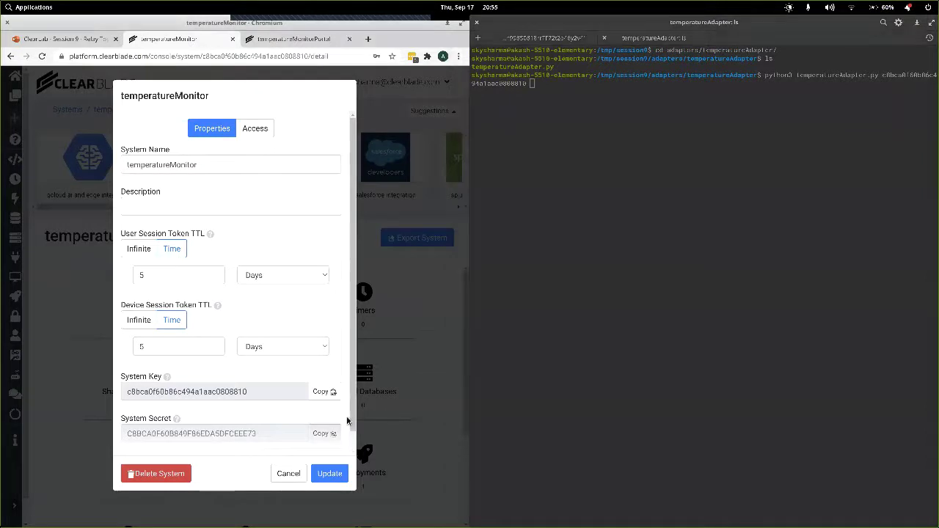
click(323, 432)
click(670, 254)
key(ctrl+shift+v)
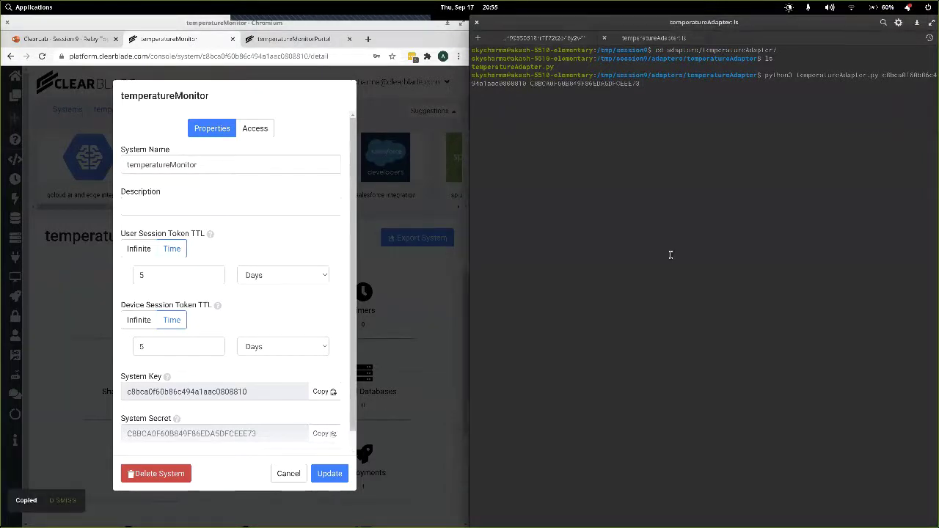
text(1)
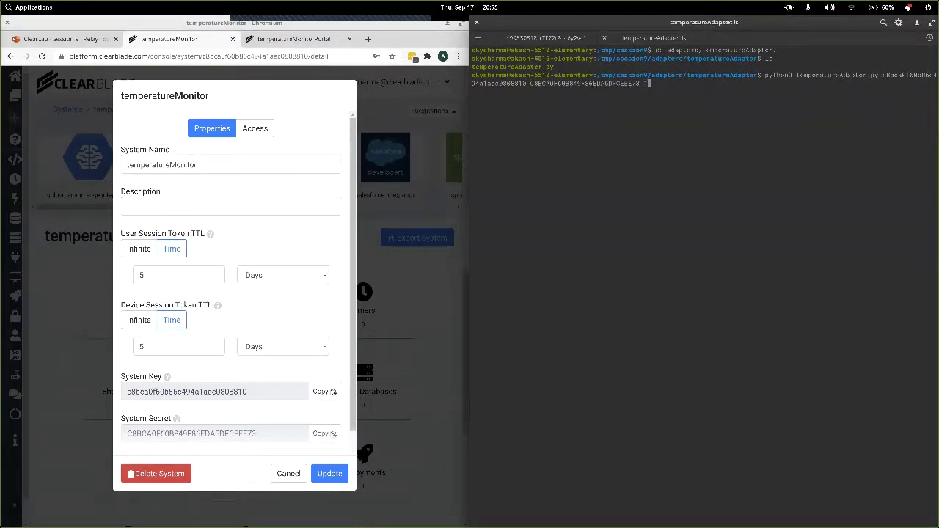
text( abc123)
text(70 100 )
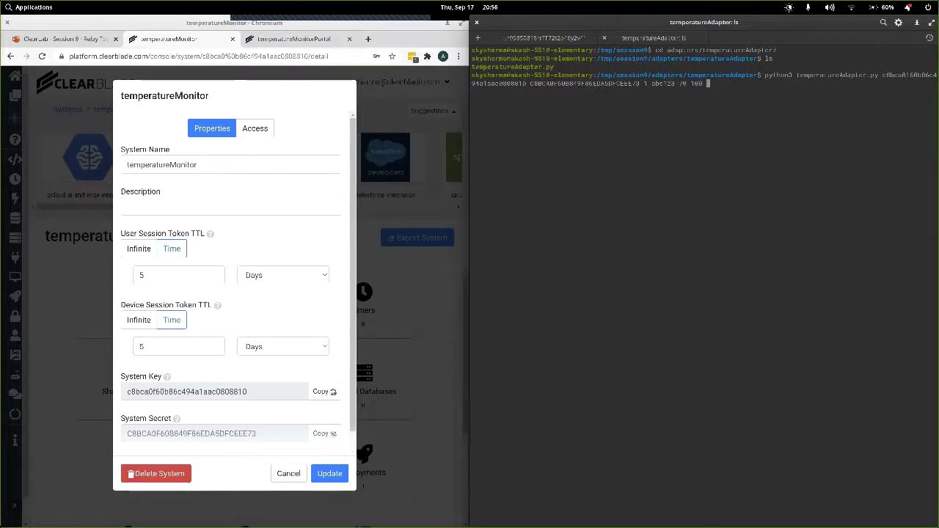
text(100)
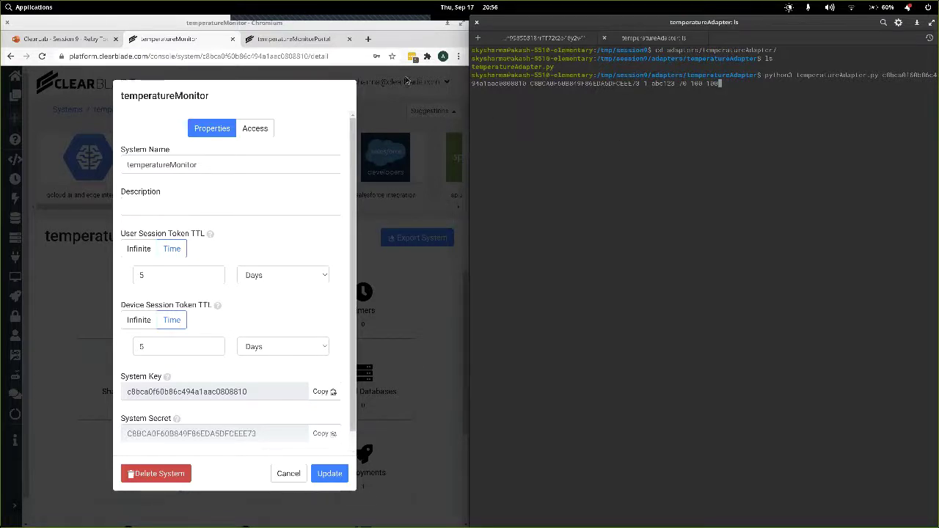
With the temperatureMonitorPortal page showing, run the adapter command to chart live device-1 temperatures.
click(306, 42)
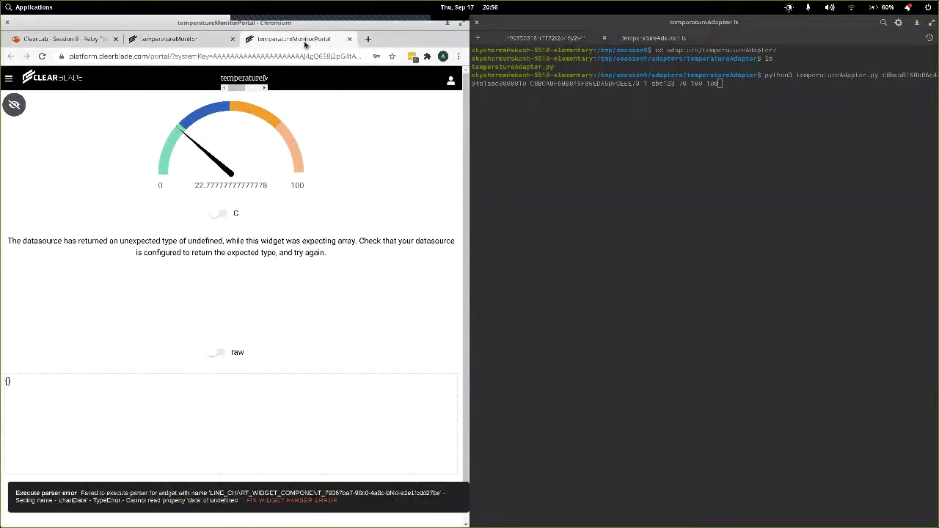
click(793, 96)
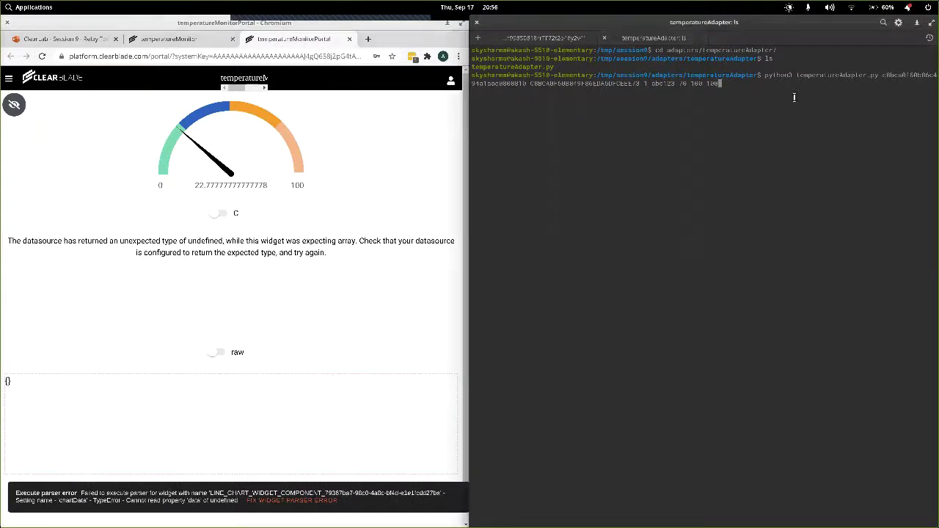
key(Return)
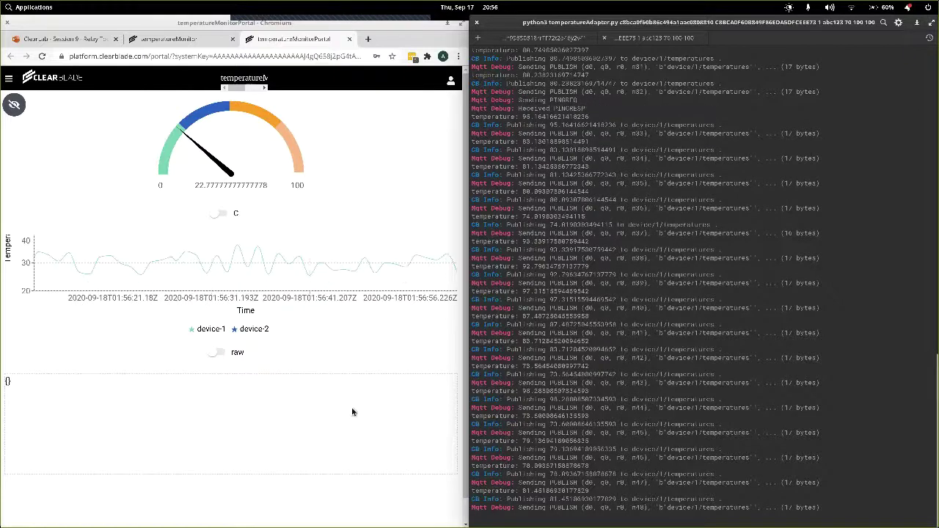
Toggle the portal to smoothed temperatures, then back to raw, as FirstEdge acknowledges each.
click(218, 353)
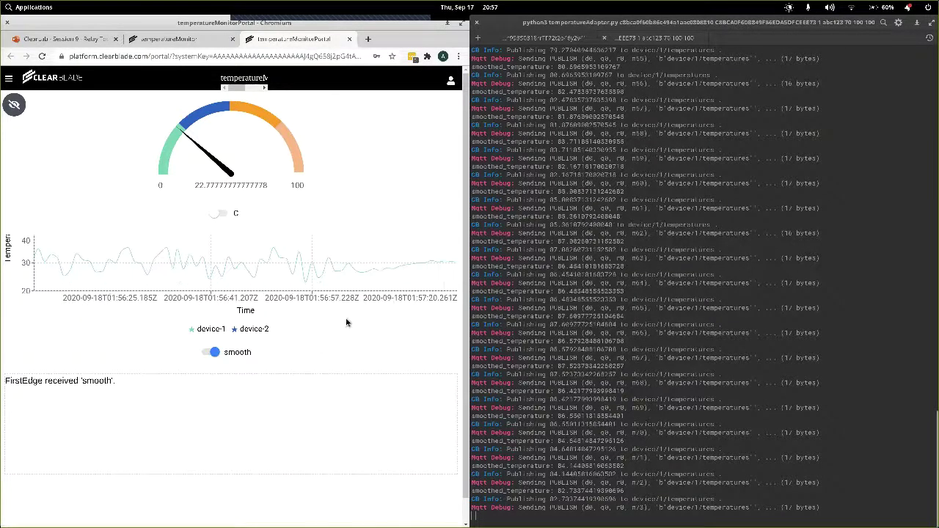
click(215, 354)
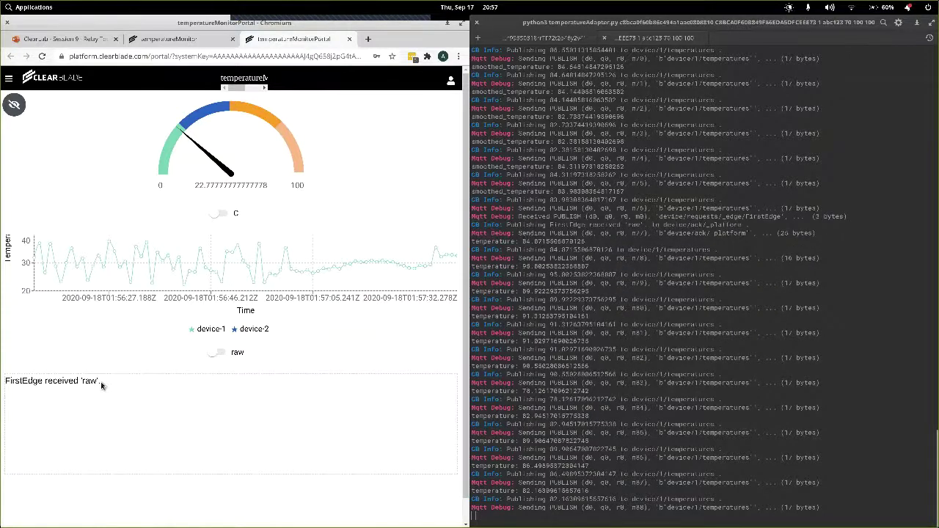
mouse_move(449, 286)
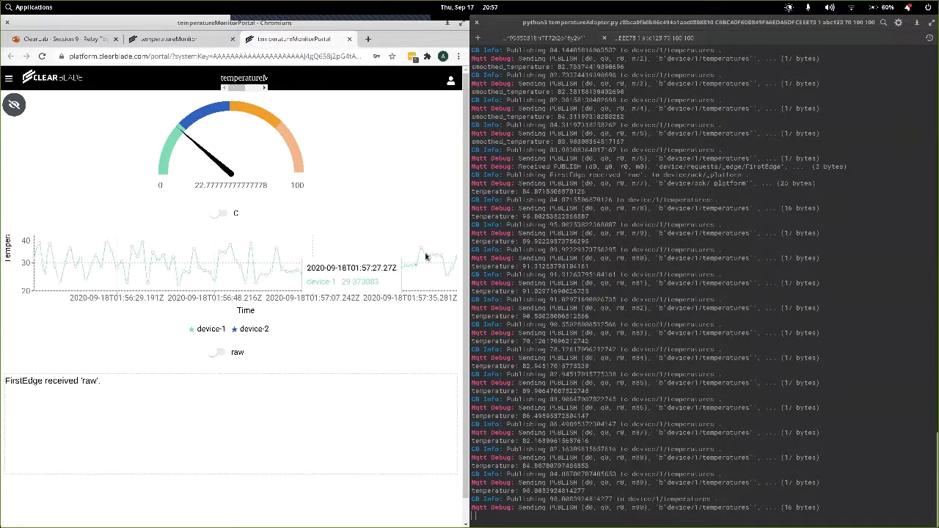